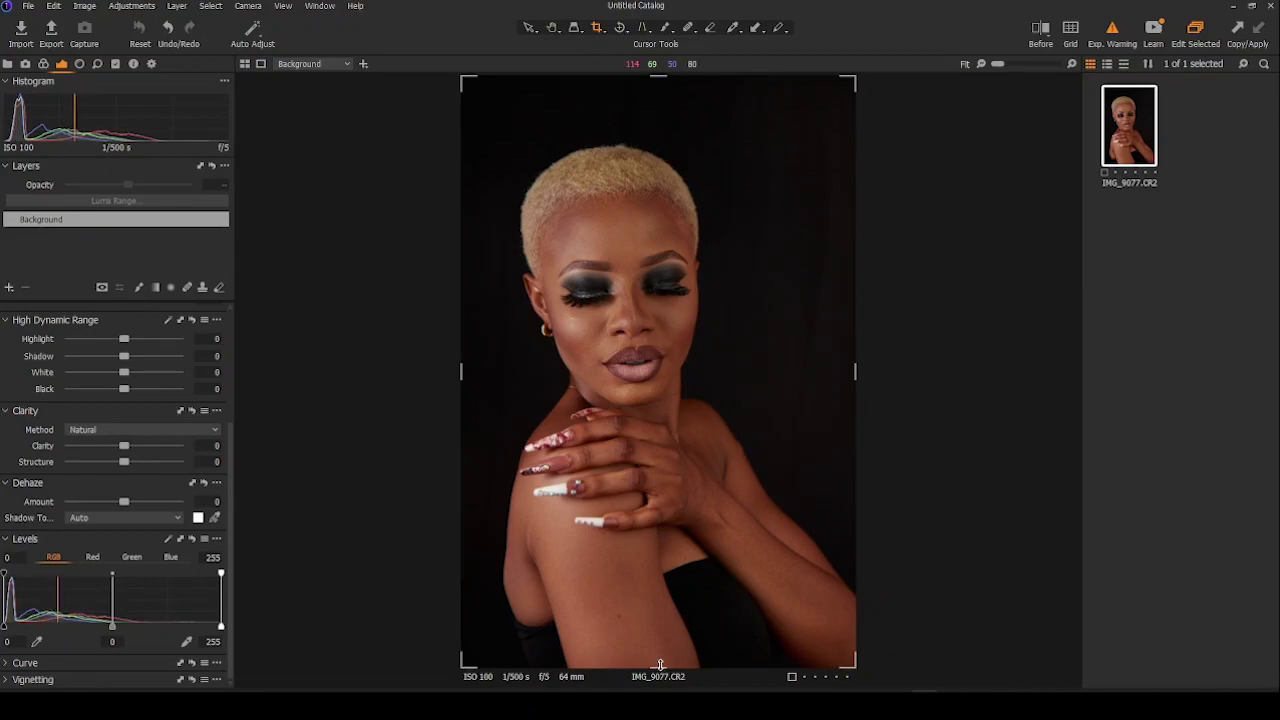
# Crop the portrait to about 11.46 × 10.93 in around the head and upper hand, and apply the crop.
pyautogui.moveTo(658, 668); pyautogui.dragTo(658, 427)
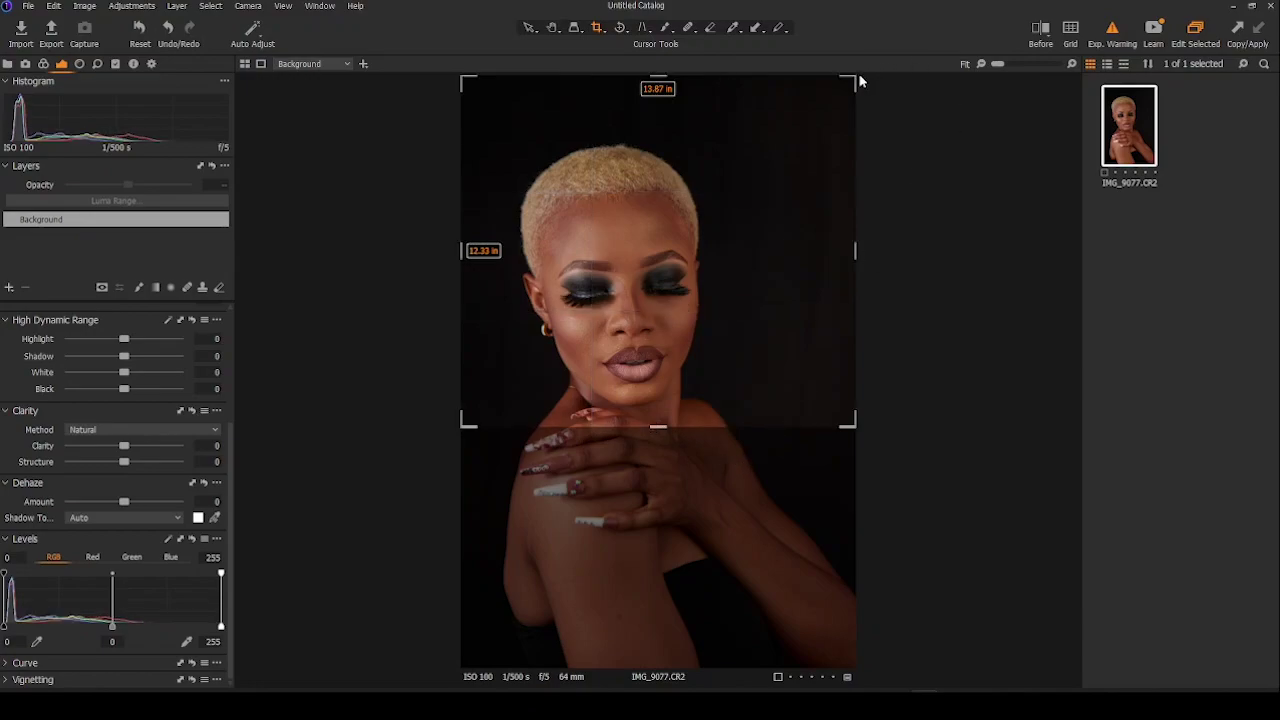
pyautogui.moveTo(853, 78); pyautogui.dragTo(789, 115)
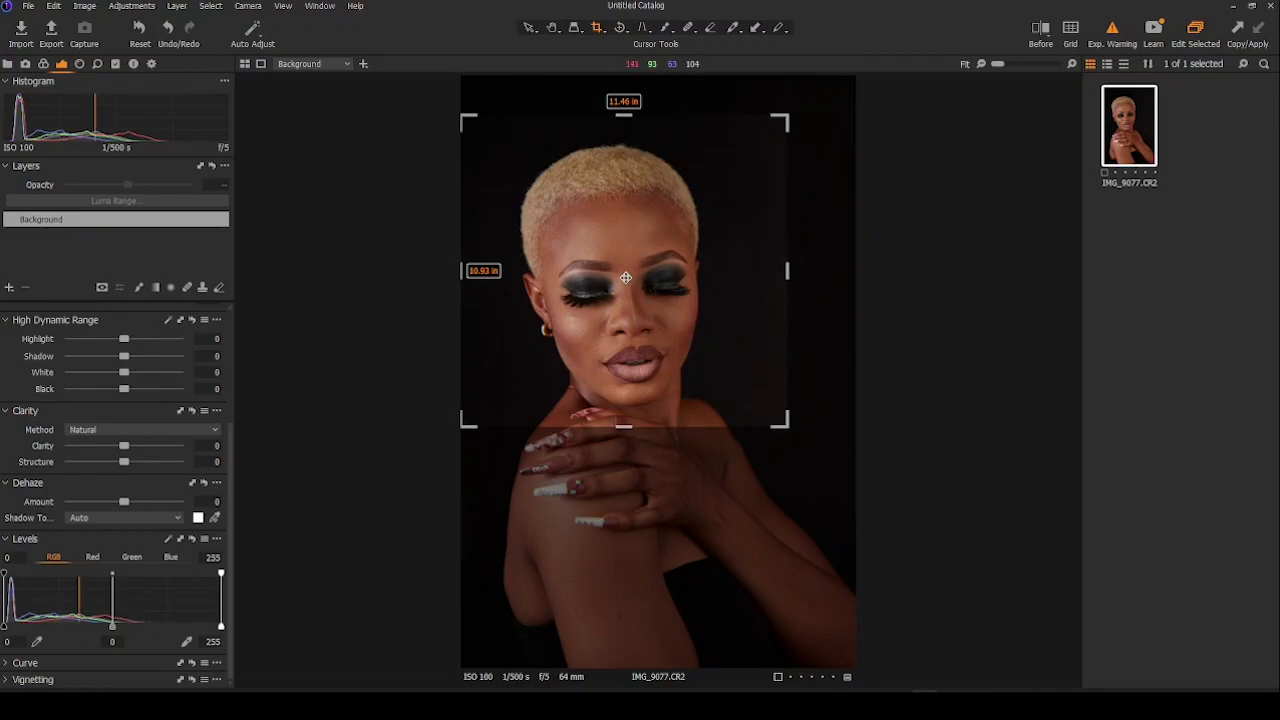
pyautogui.moveTo(625, 278); pyautogui.dragTo(625, 293)
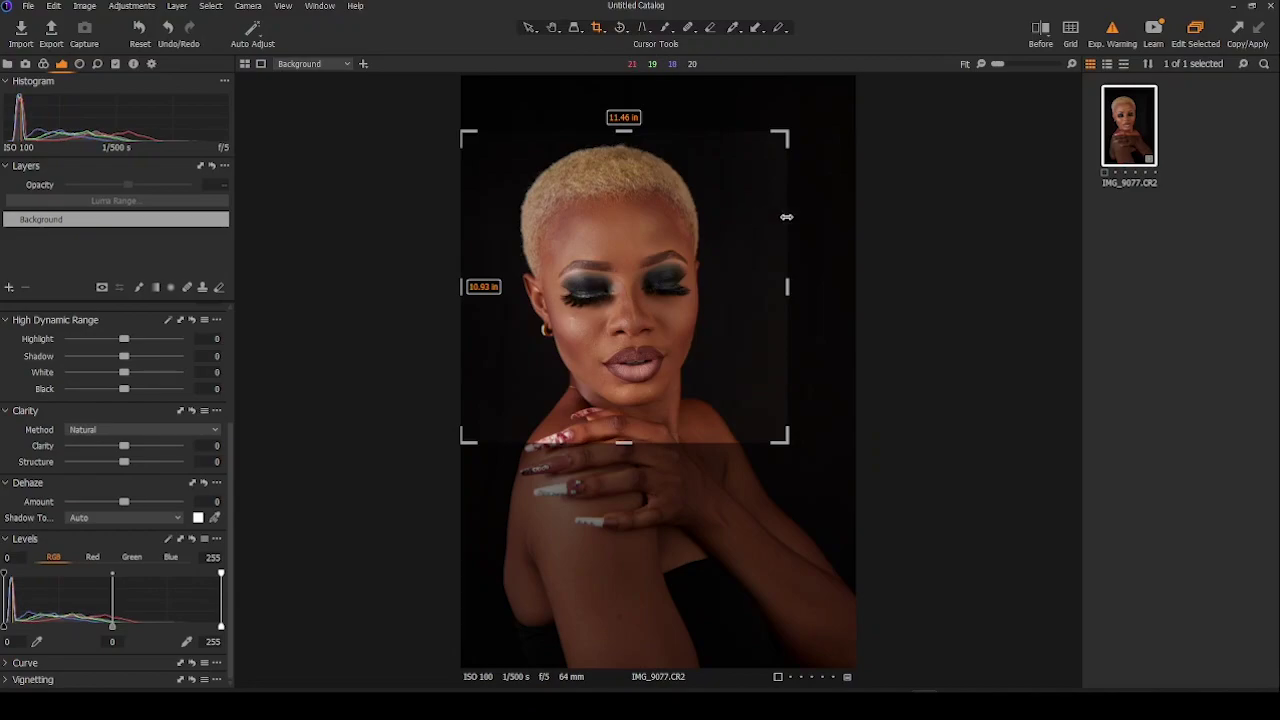
pyautogui.press('h')
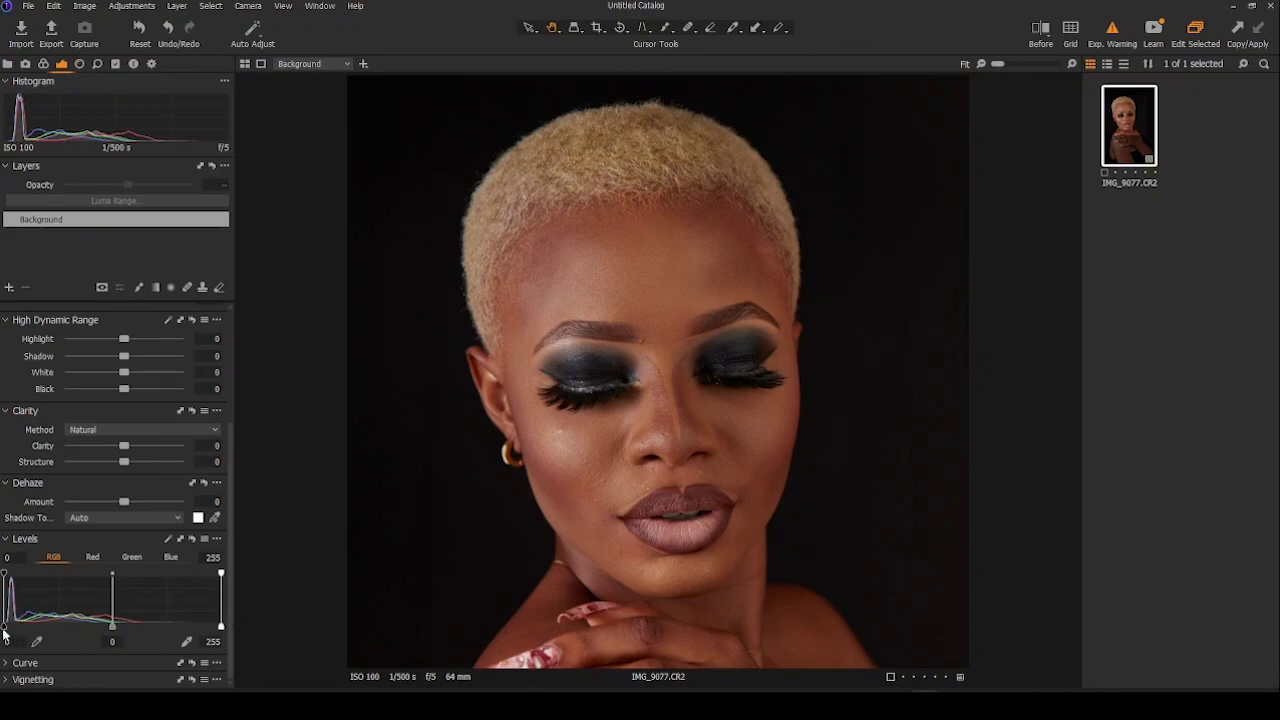
# Set the RGB input levels to a shadow point of 12 and a highlight point of 237.
pyautogui.moveTo(4, 627); pyautogui.dragTo(14, 629)
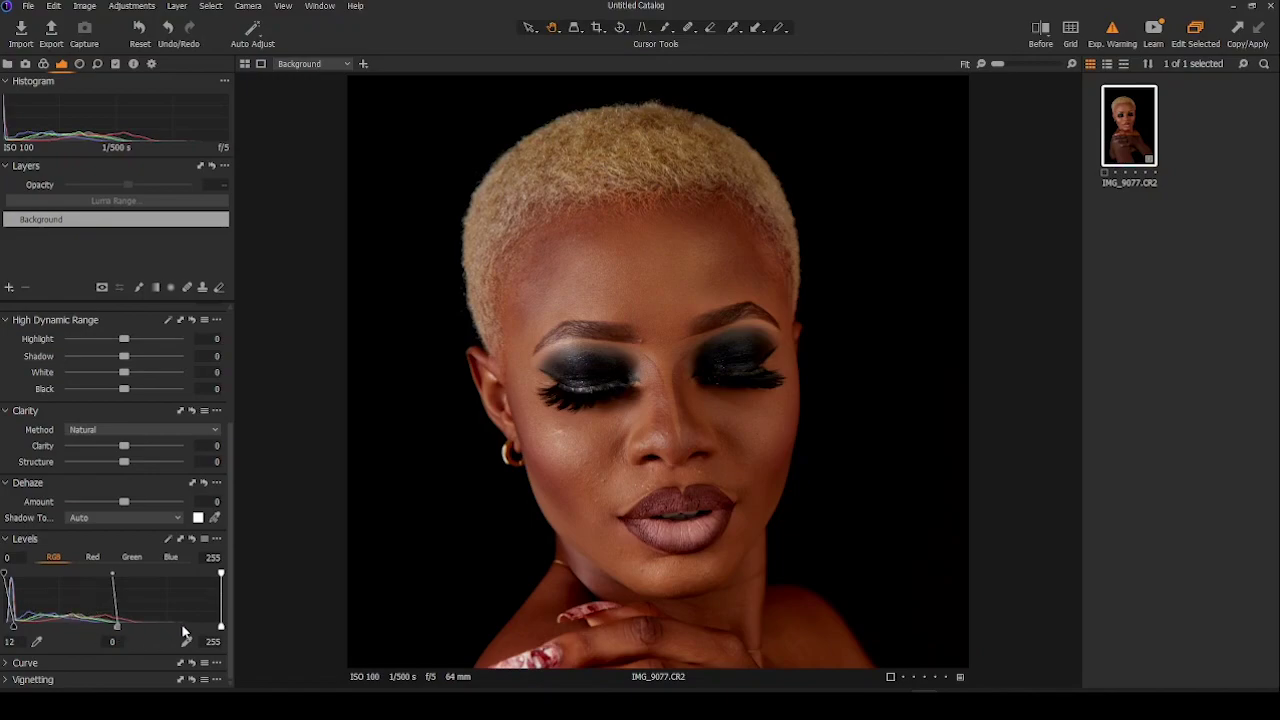
pyautogui.moveTo(222, 630); pyautogui.dragTo(208, 634)
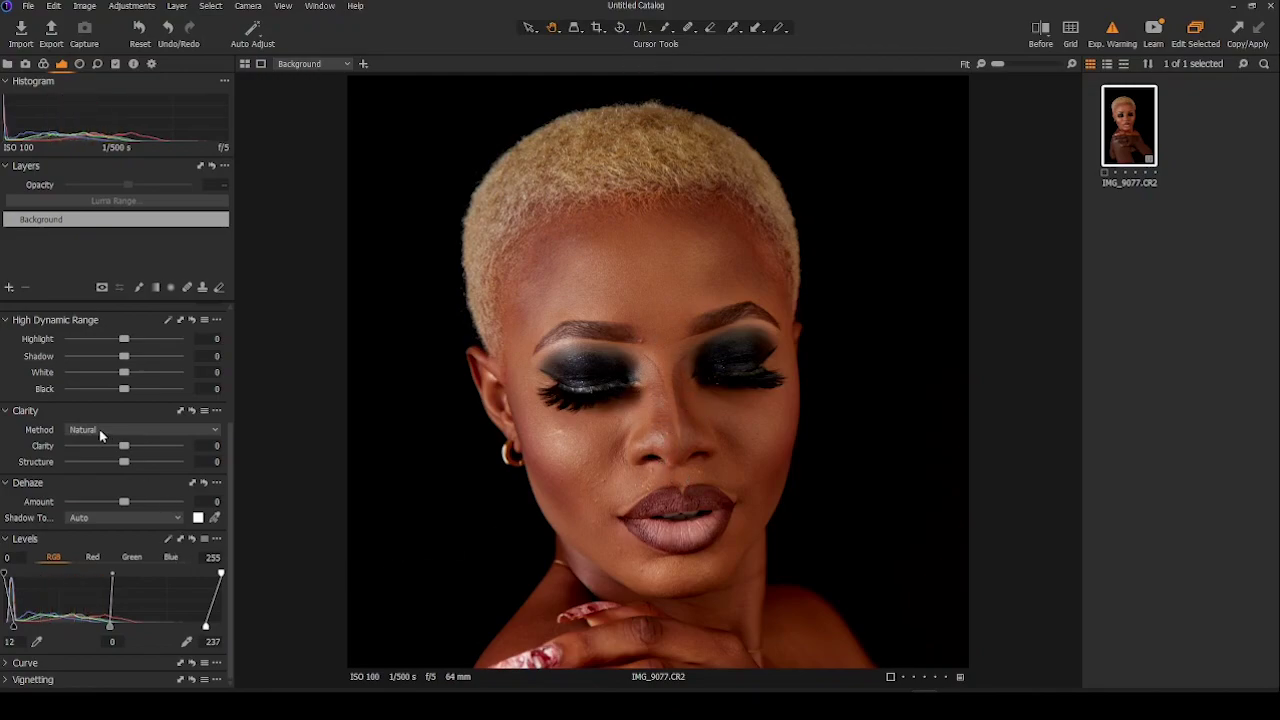
# Try raising the exposure to about 1.51, and reset it.
pyautogui.scroll(2, 92, 405)
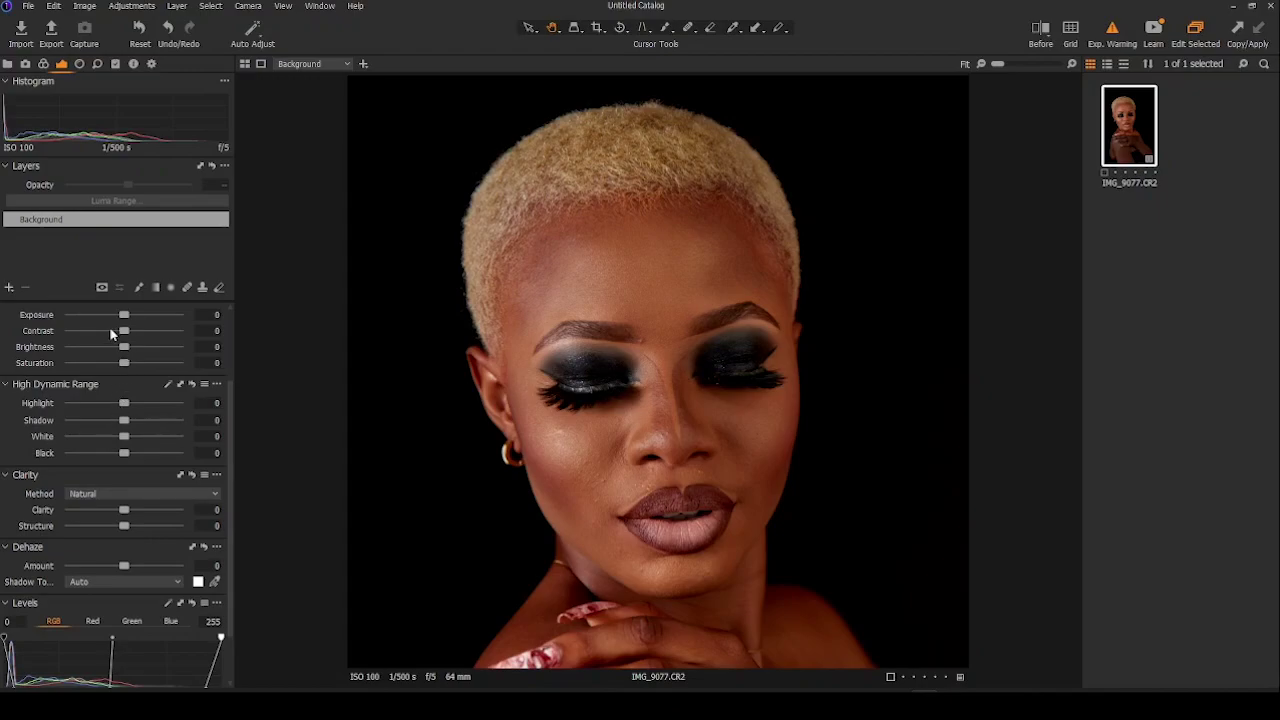
pyautogui.moveTo(124, 317)
pyautogui.mouseDown()
pyautogui.moveTo(156, 317)
pyautogui.moveTo(144, 319)
pyautogui.mouseUp()
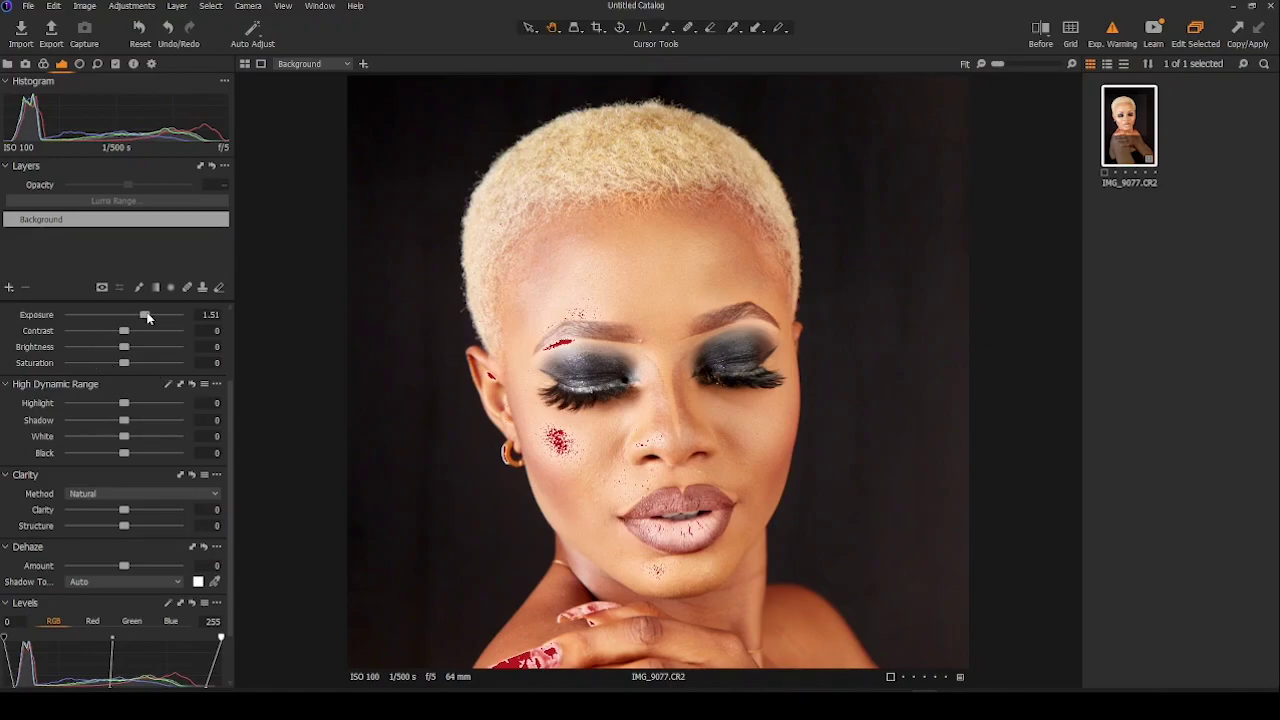
pyautogui.doubleClick(147, 317)
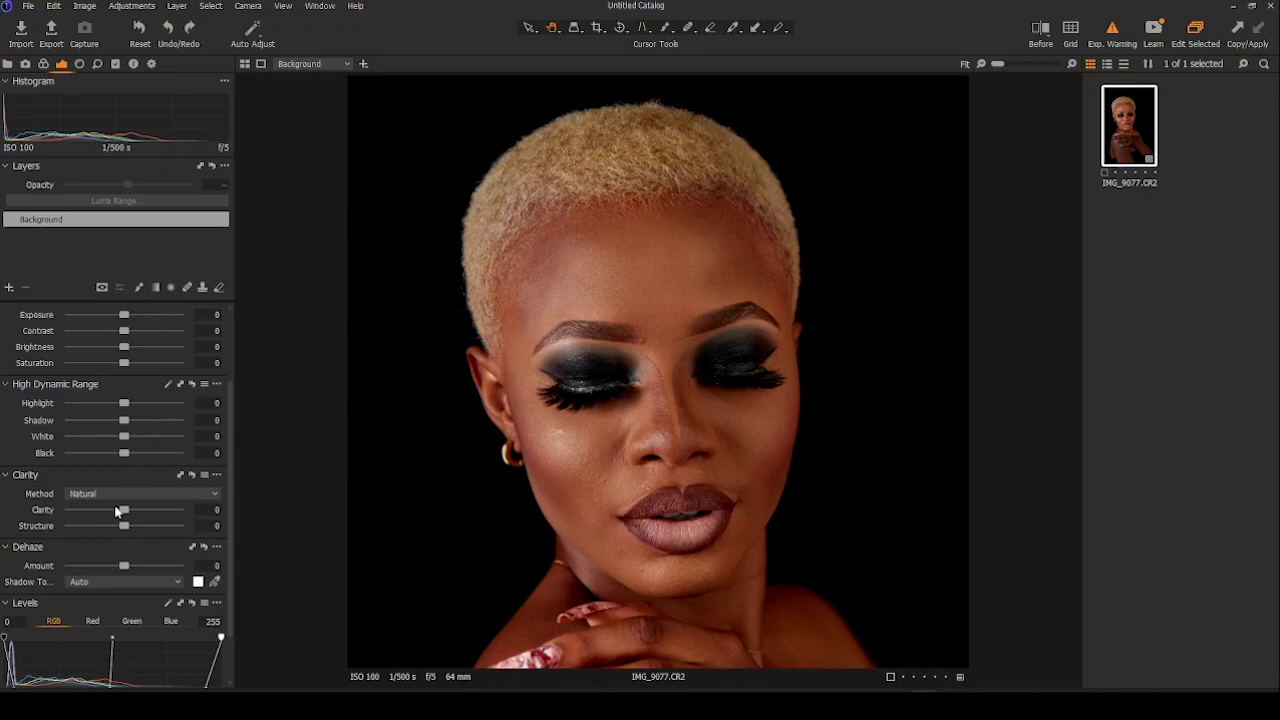
# Strengthen the portrait's definition with Dehaze at 13, Clarity at 10 and Structure at 11.
pyautogui.scroll(-2, 143, 512)
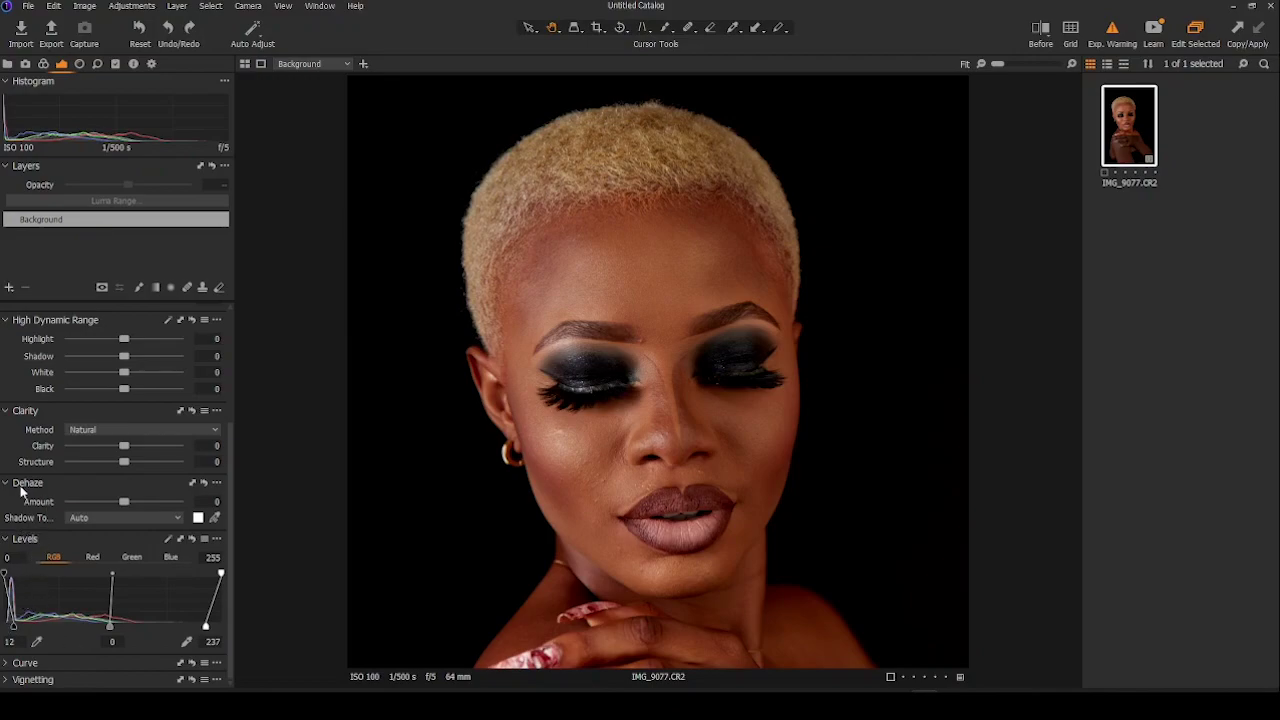
pyautogui.moveTo(124, 503); pyautogui.dragTo(131, 505)
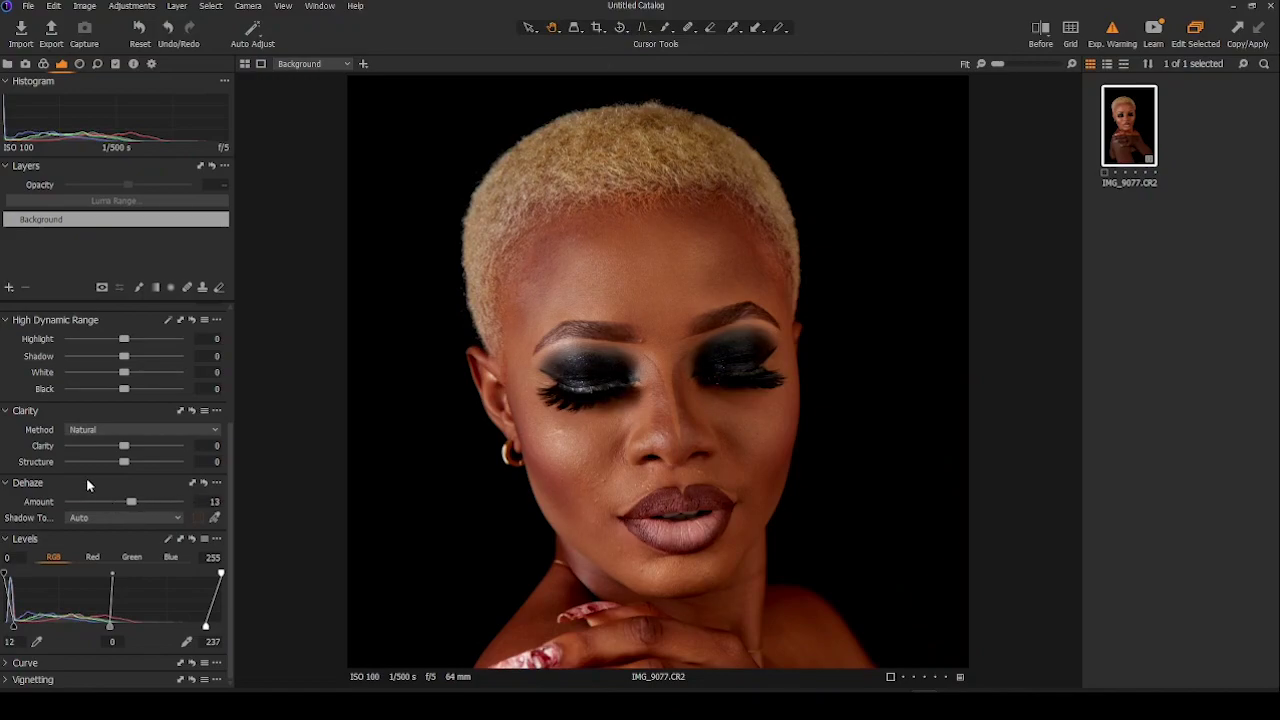
pyautogui.moveTo(126, 445); pyautogui.dragTo(130, 455)
pyautogui.moveTo(124, 462); pyautogui.dragTo(128, 464)
pyautogui.scroll(3, 626, 474)
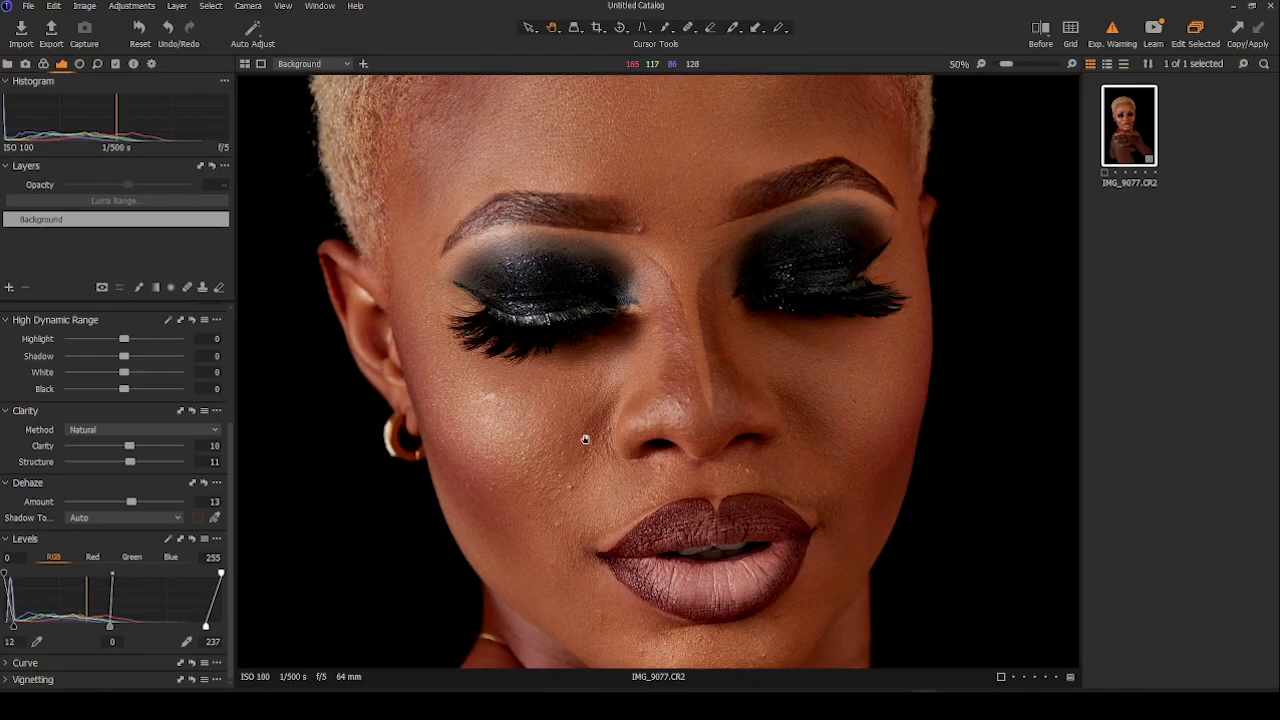
pyautogui.scroll(-3, 557, 449)
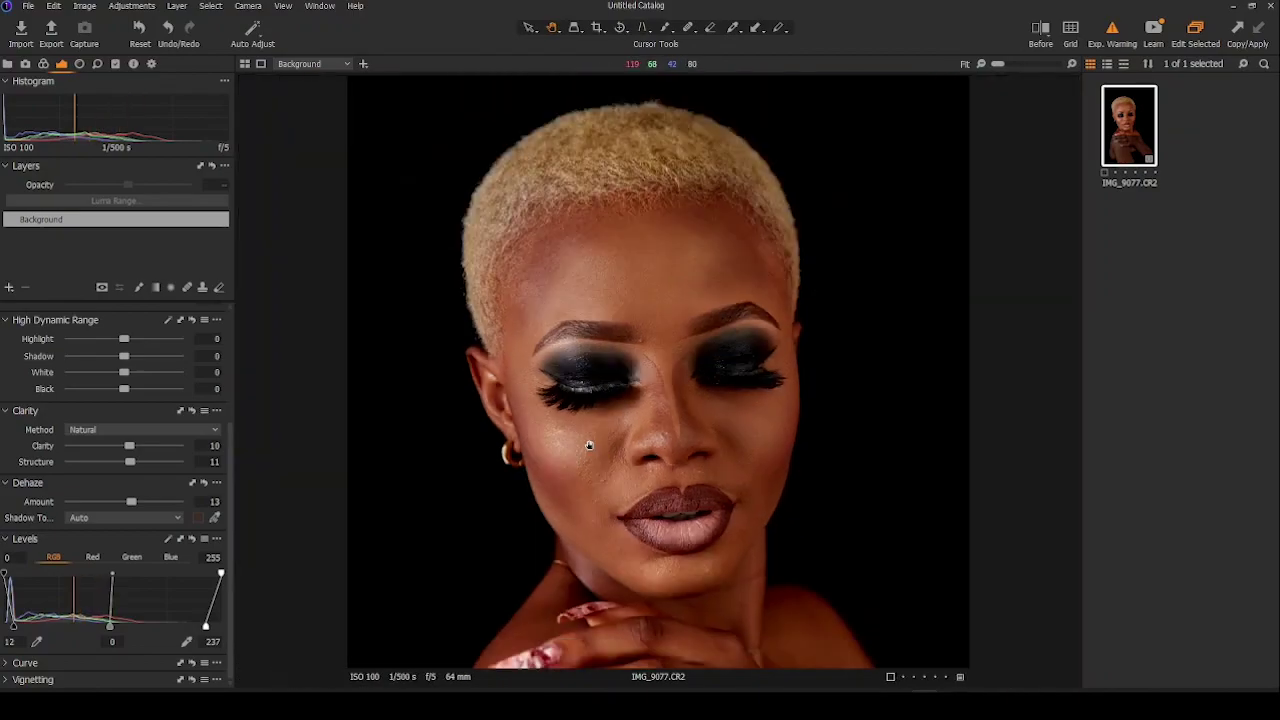
# Set the High Dynamic Range Black to -10 and Shadow to 7.
pyautogui.scroll(1, 163, 405)
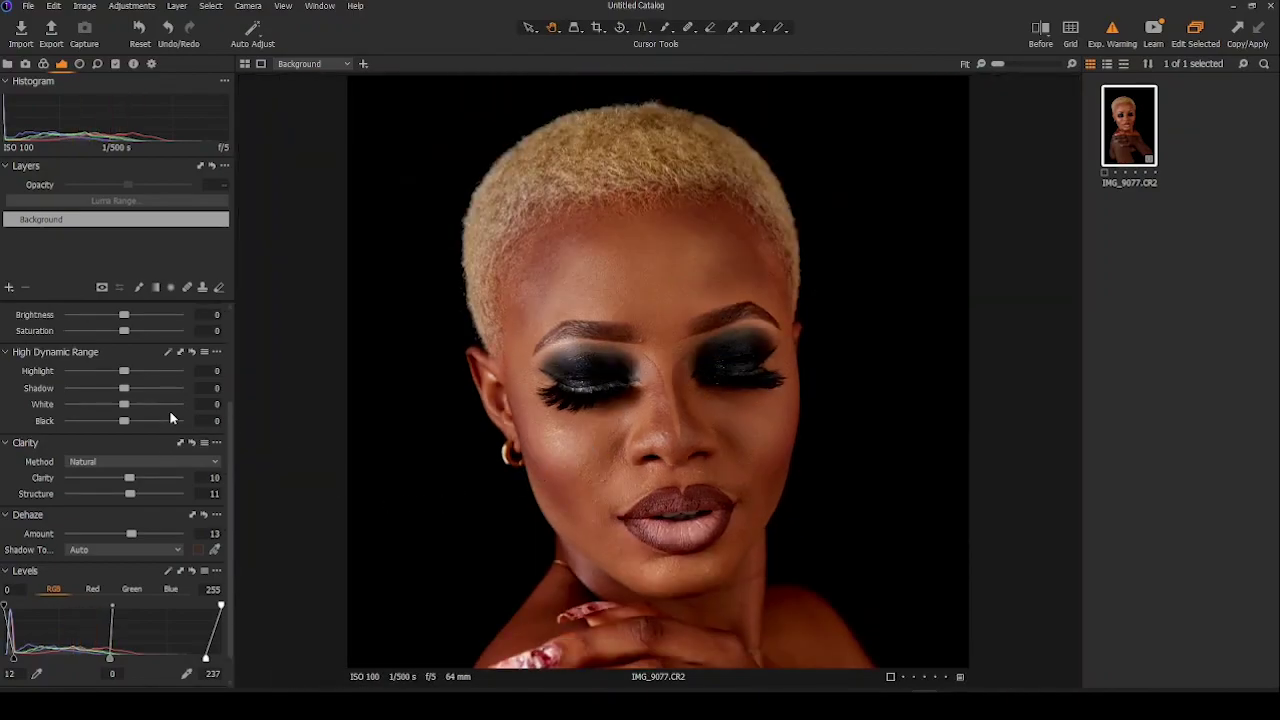
pyautogui.scroll(1, 153, 417)
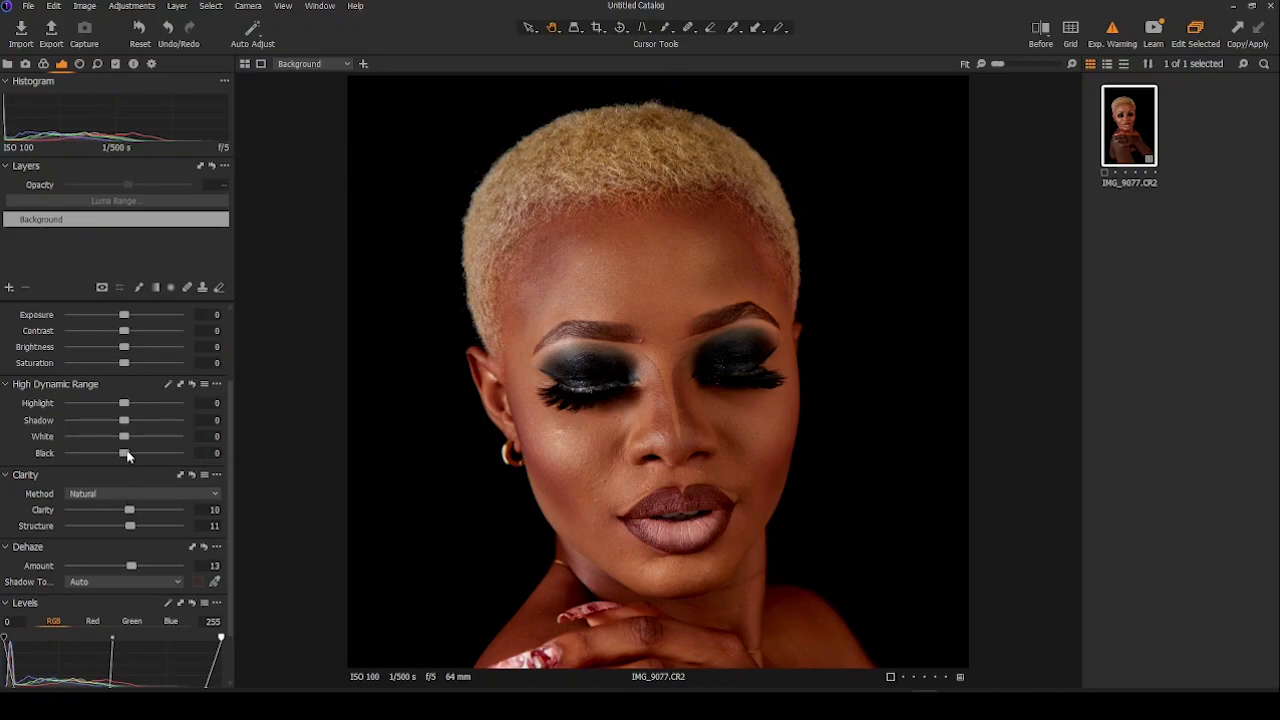
pyautogui.moveTo(126, 454); pyautogui.dragTo(121, 455)
pyautogui.moveTo(120, 421); pyautogui.dragTo(126, 424)
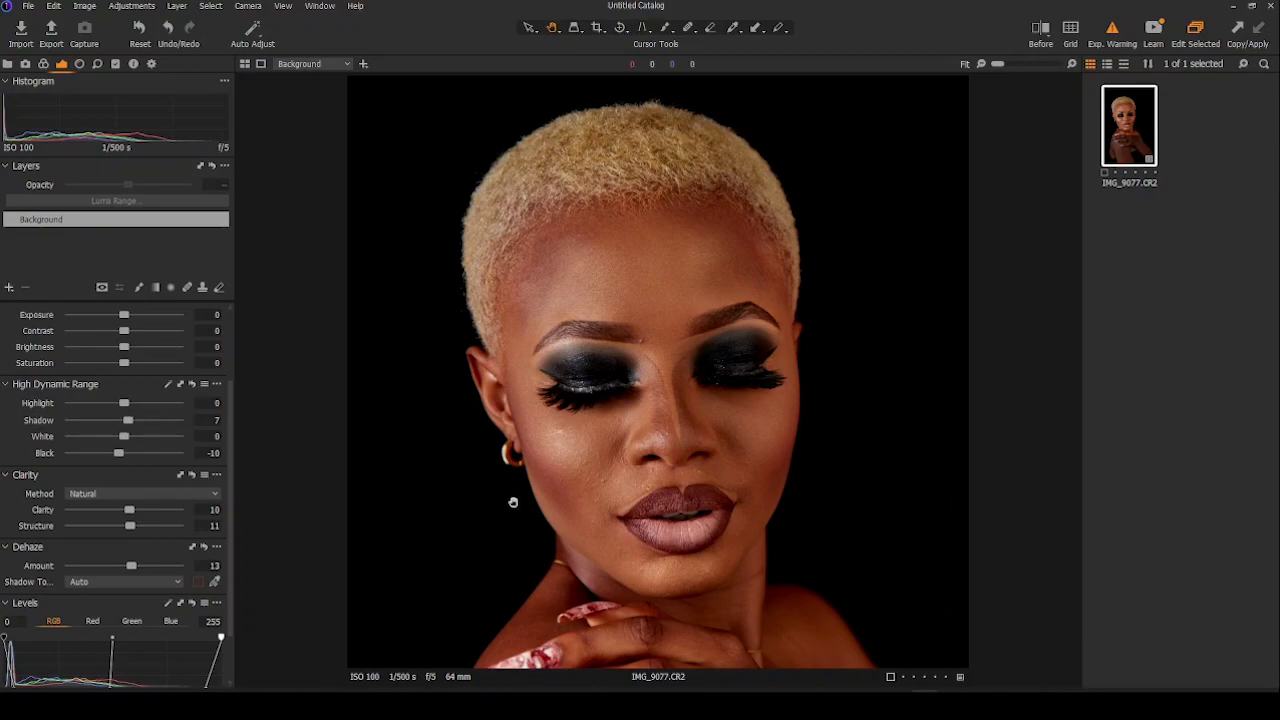
pyautogui.scroll(3, 106, 346)
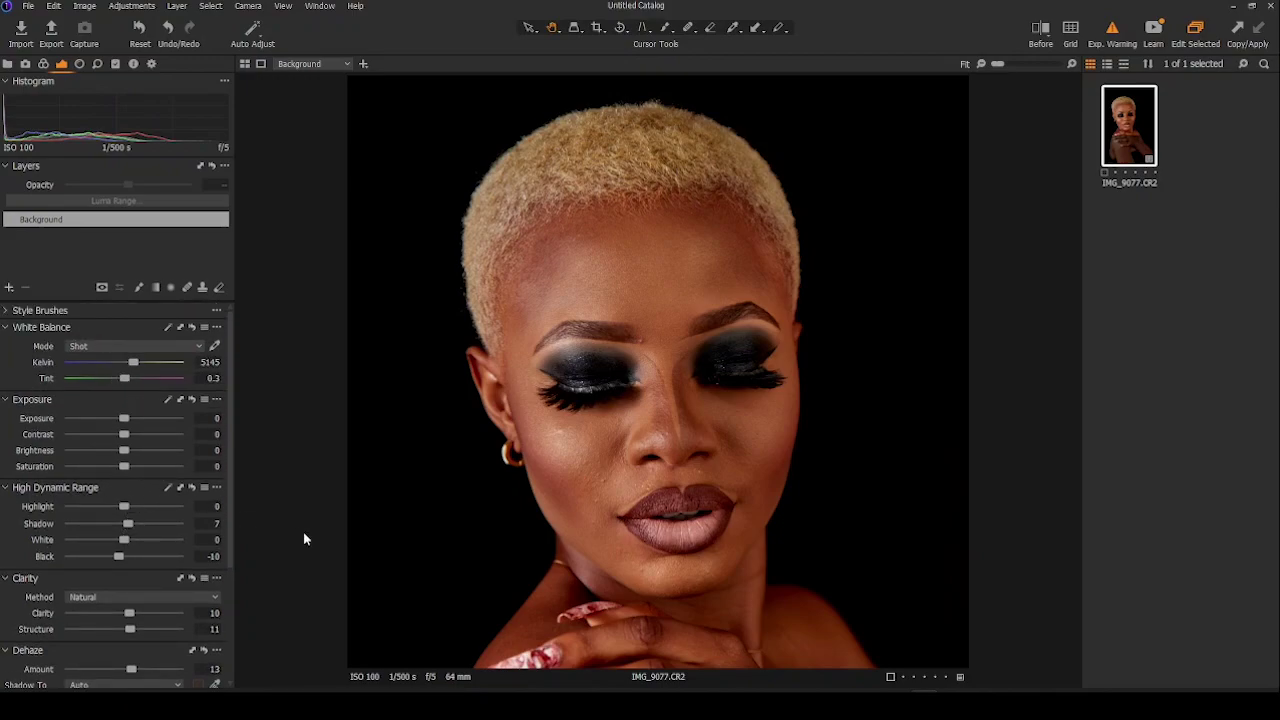
pyautogui.scroll(-1, 168, 538)
pyautogui.scroll(-3, 168, 538)
pyautogui.scroll(4, 156, 533)
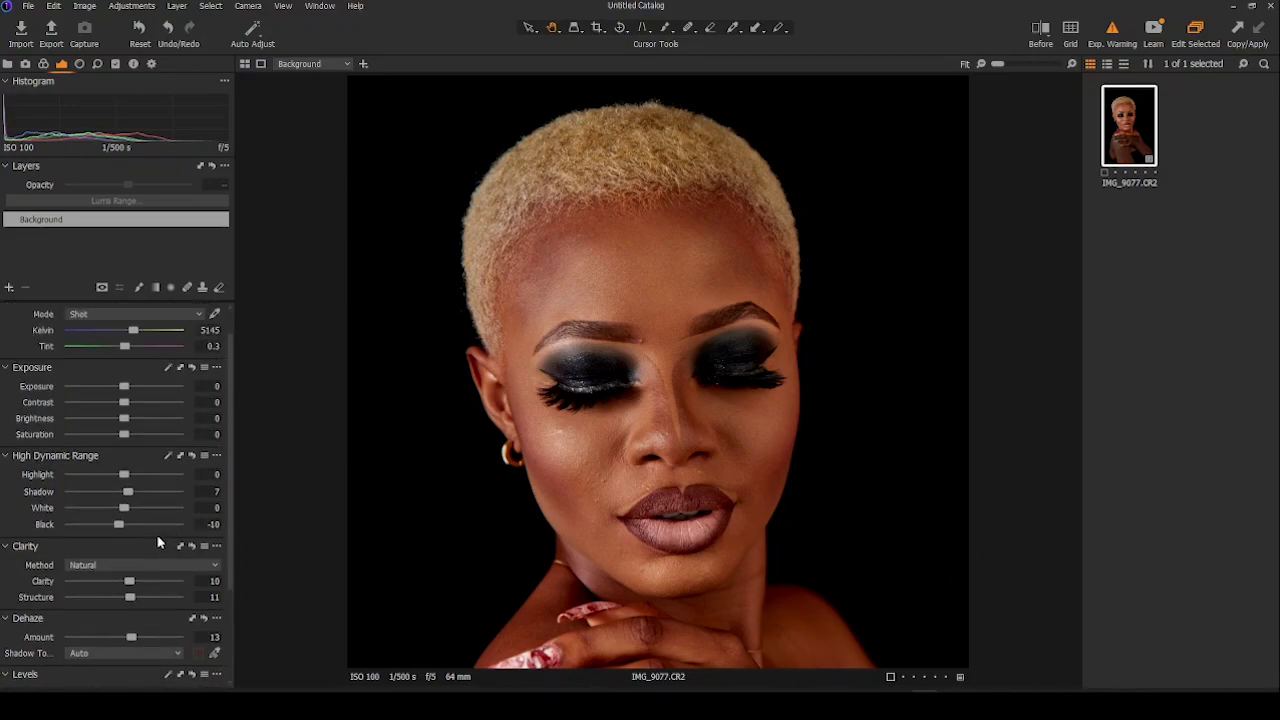
# Sample the face's skin tone for the Skin Tone color editor, ending with a sample on the forehead.
pyautogui.click(41, 66)
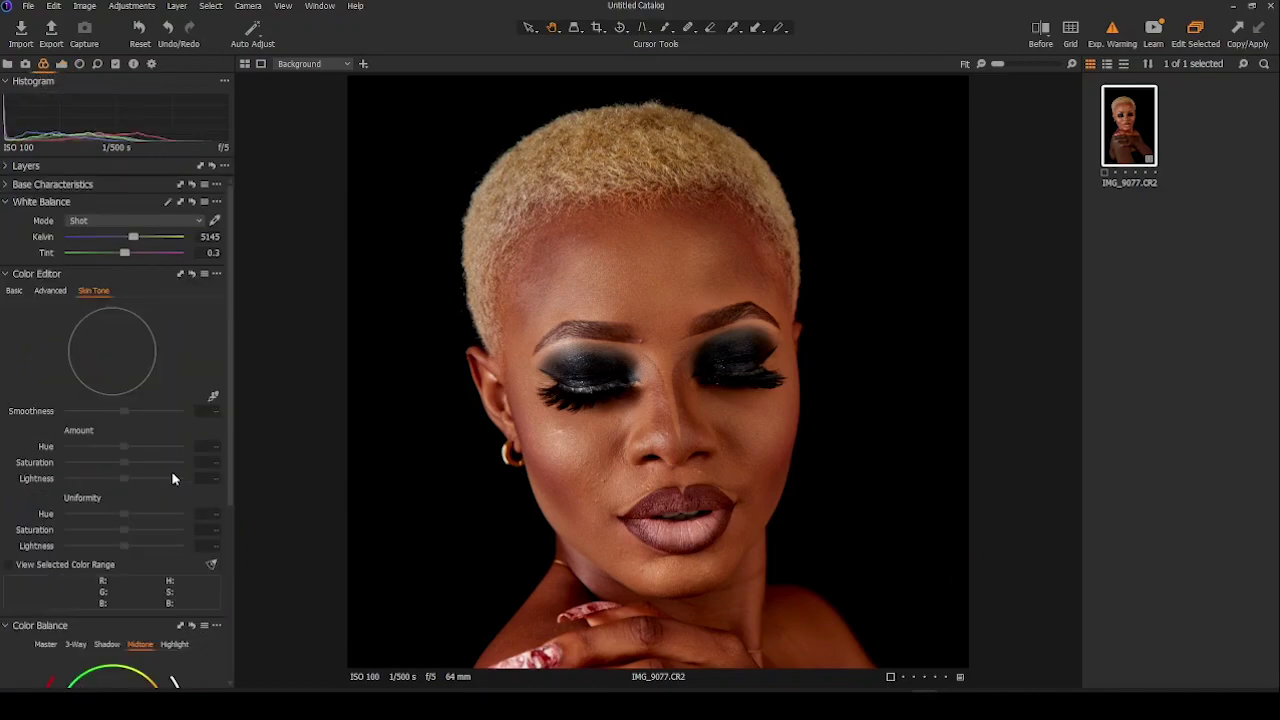
pyautogui.scroll(-1, 173, 468)
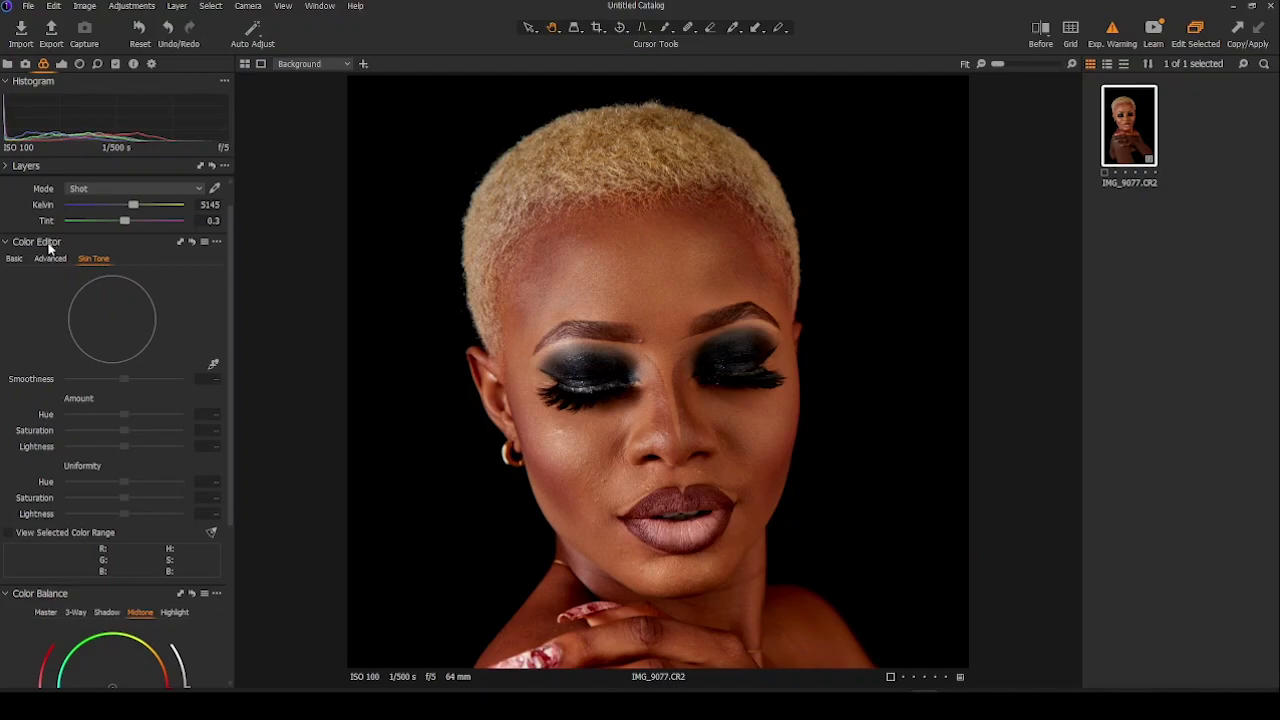
pyautogui.click(213, 367)
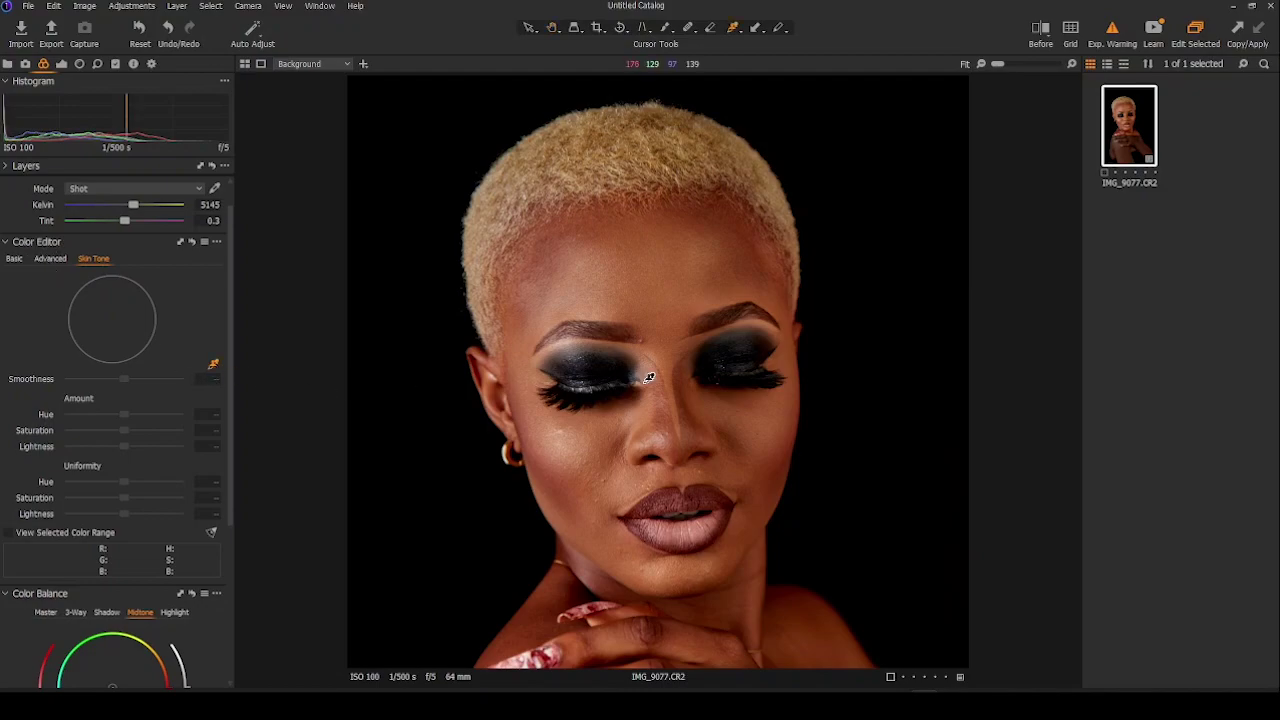
pyautogui.click(628, 292)
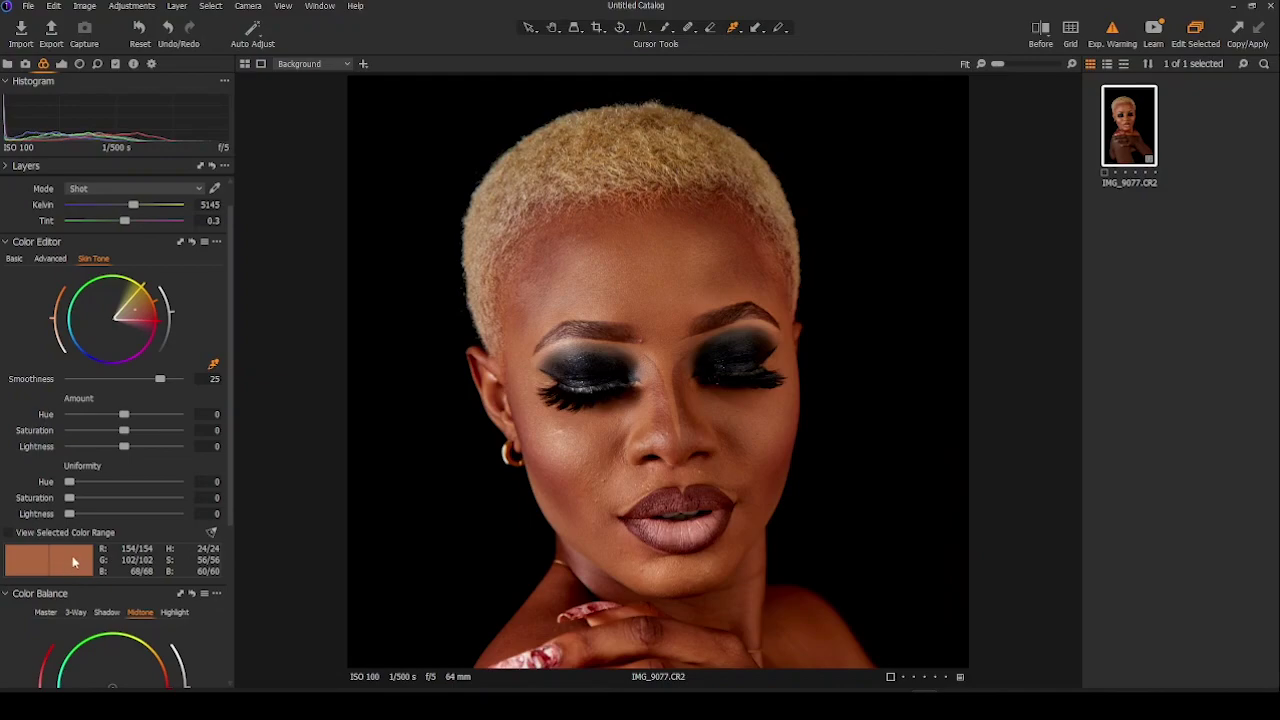
pyautogui.click(686, 292)
pyautogui.click(766, 414)
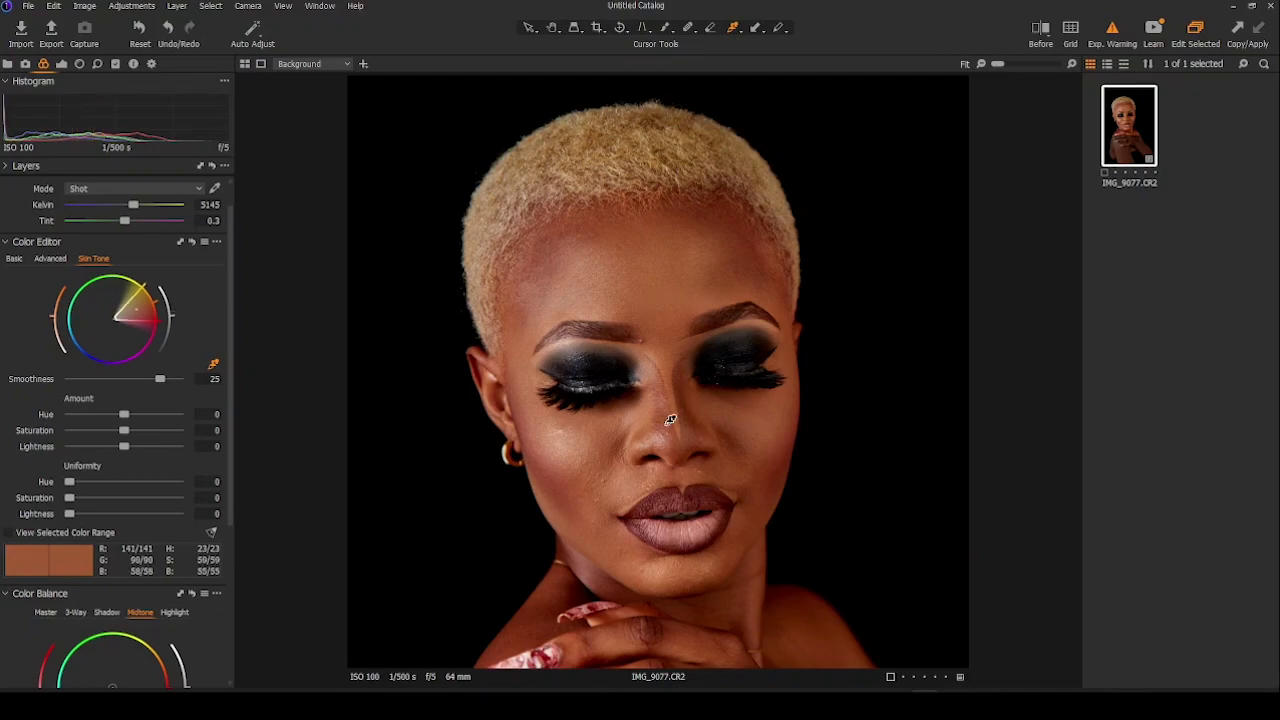
pyautogui.click(588, 433)
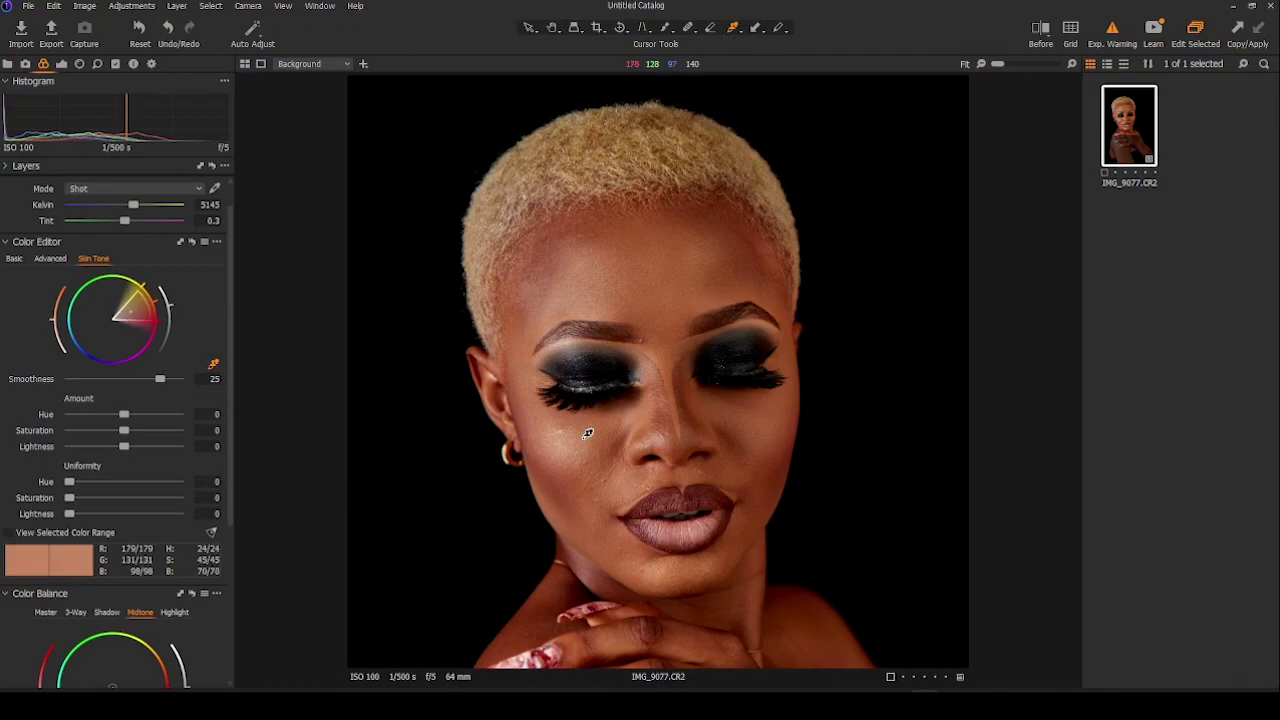
pyautogui.click(659, 298)
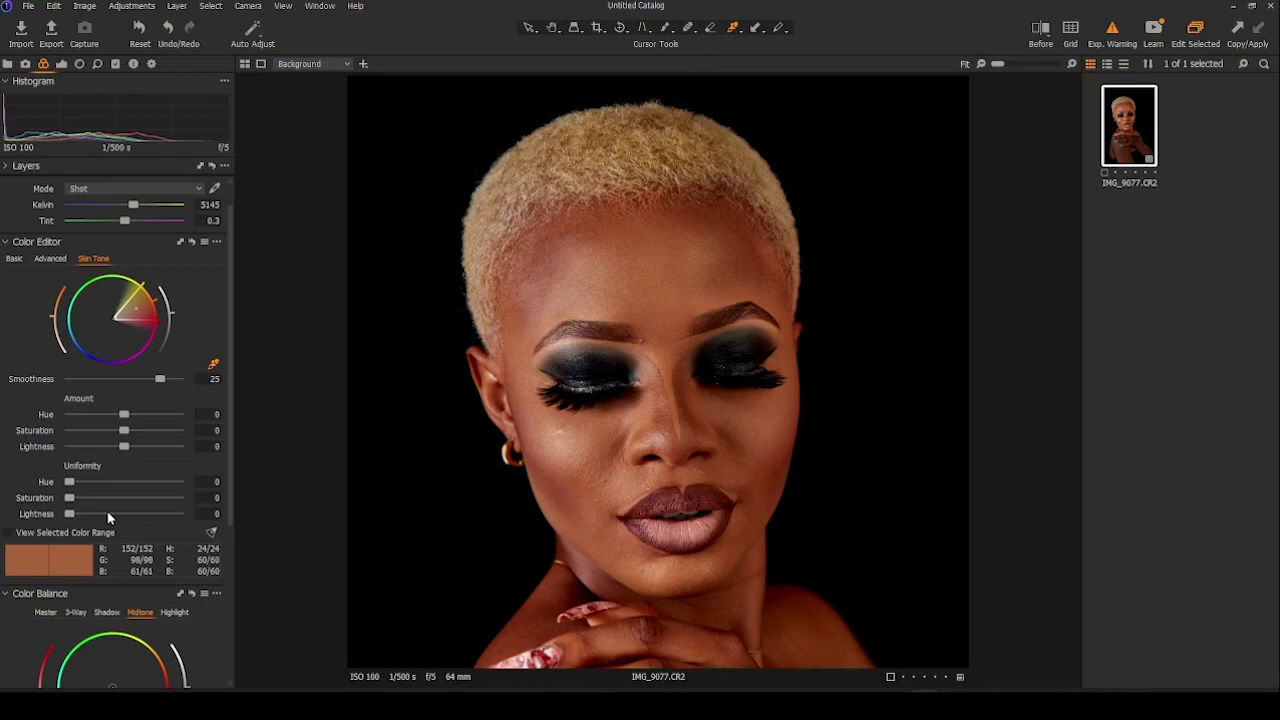
# Even out the sampled skin tone with uniformity values of 24 for hue, 9 for saturation and 9 for lightness.
pyautogui.moveTo(71, 485); pyautogui.dragTo(214, 486)
pyautogui.moveTo(178, 484); pyautogui.dragTo(96, 489)
pyautogui.moveTo(68, 516); pyautogui.dragTo(80, 516)
pyautogui.moveTo(69, 500); pyautogui.dragTo(180, 500)
pyautogui.moveTo(134, 501); pyautogui.dragTo(79, 510)
# Shift the midtone color balance slightly toward blue, and undo the last adjustment.
pyautogui.scroll(-3, 147, 514)
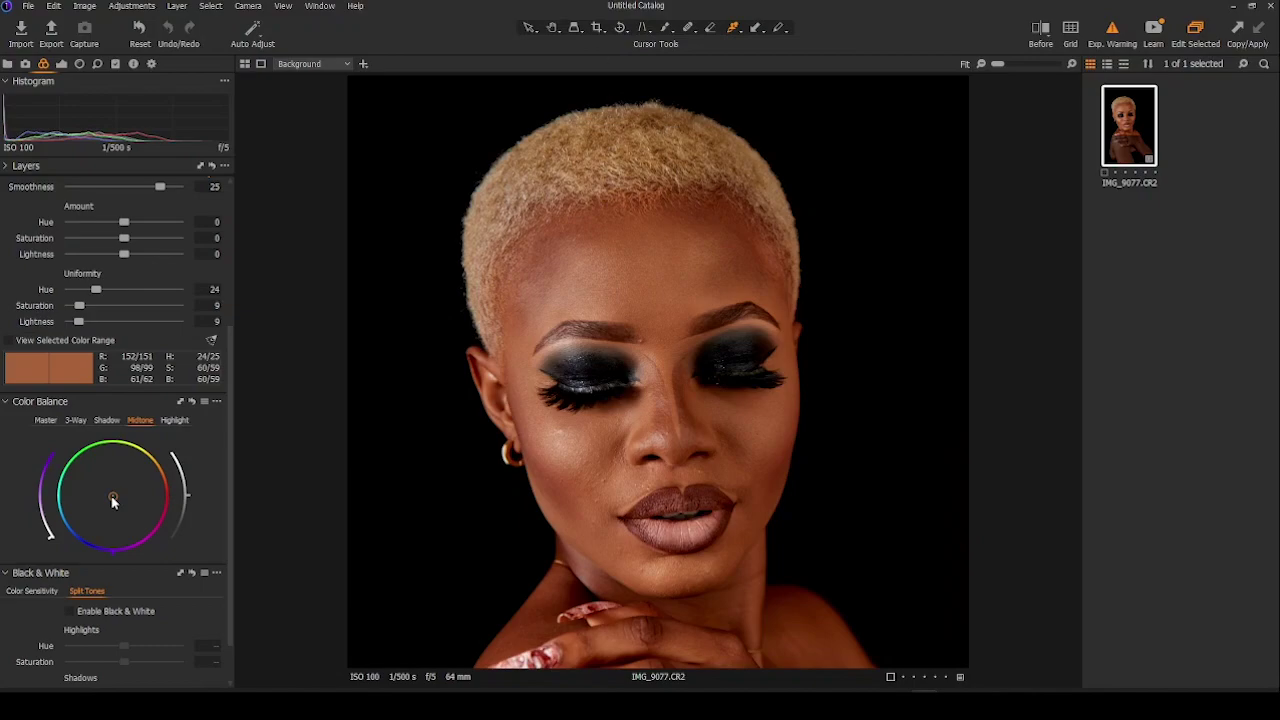
pyautogui.moveTo(113, 501); pyautogui.dragTo(110, 506)
pyautogui.moveTo(110, 502)
pyautogui.mouseDown()
pyautogui.moveTo(122, 495)
pyautogui.moveTo(111, 502)
pyautogui.mouseUp()
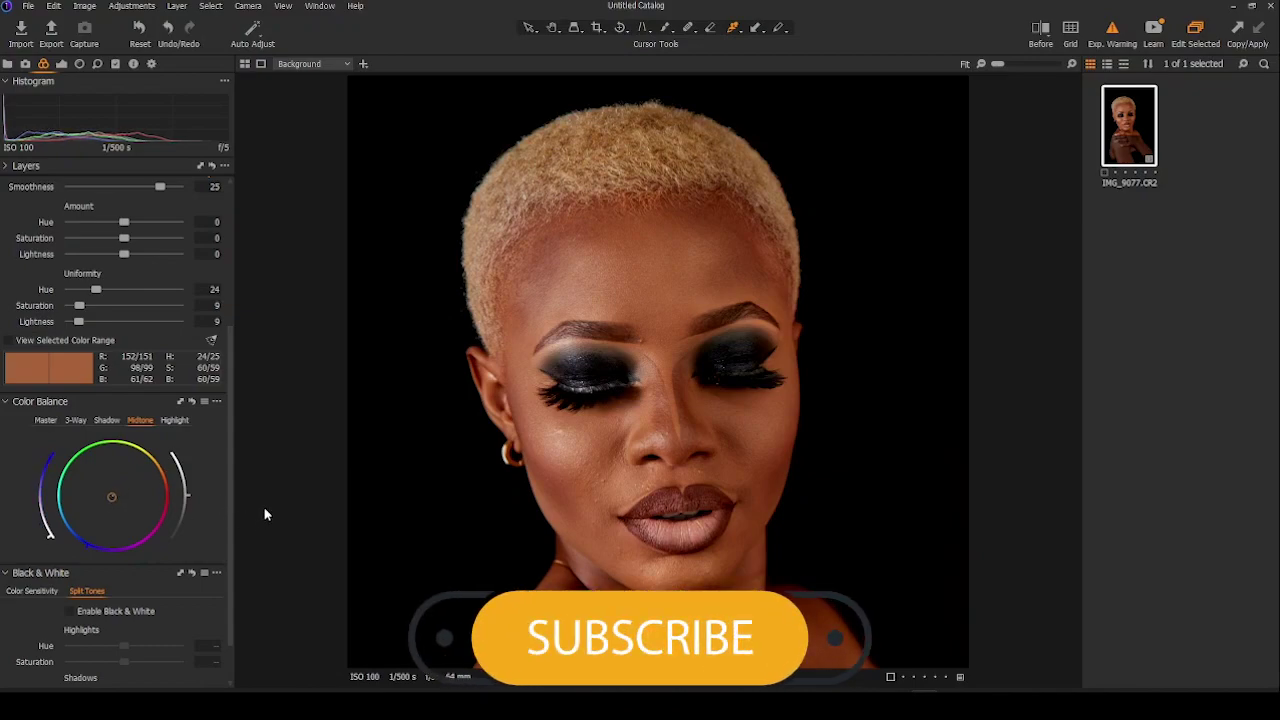
pyautogui.hotkey('ctrl', 'z')
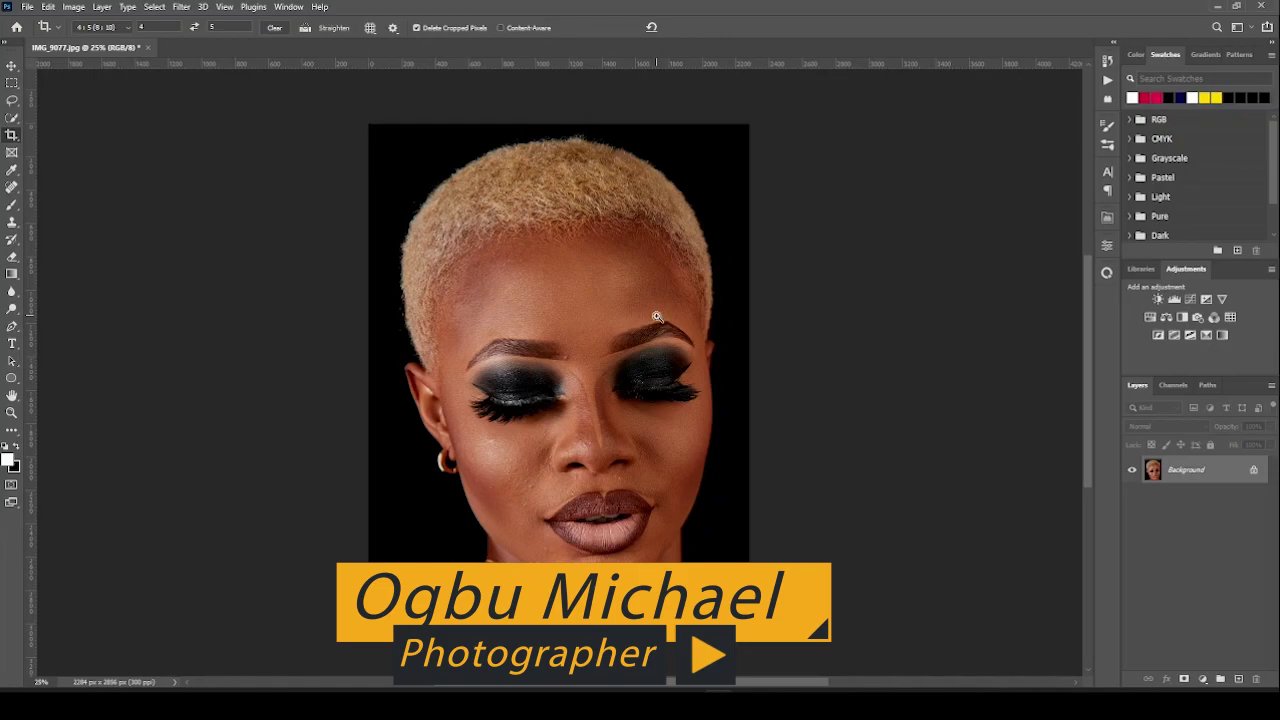
# Switch to IMG_9077.jpg in Photoshop and select the Spot Healing Brush Tool for retouching the face.
pyautogui.press('z')
pyautogui.moveTo(571, 372); pyautogui.dragTo(658, 426)
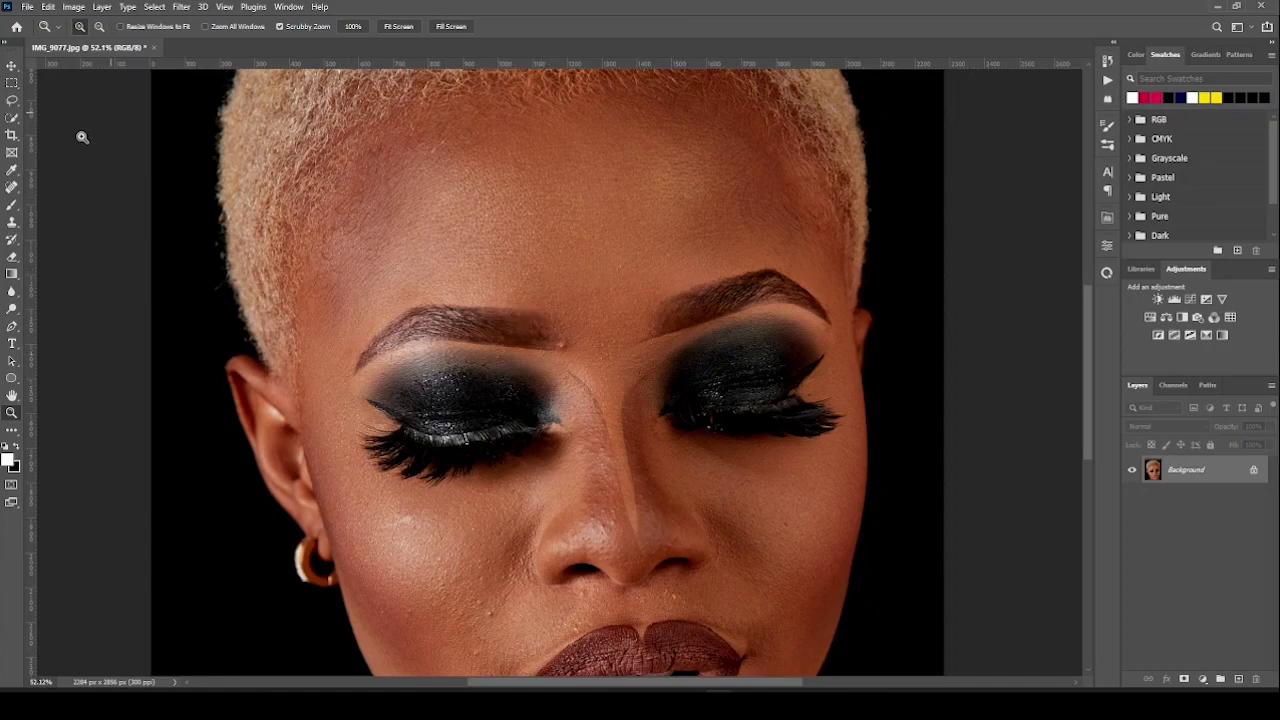
pyautogui.click(12, 190)
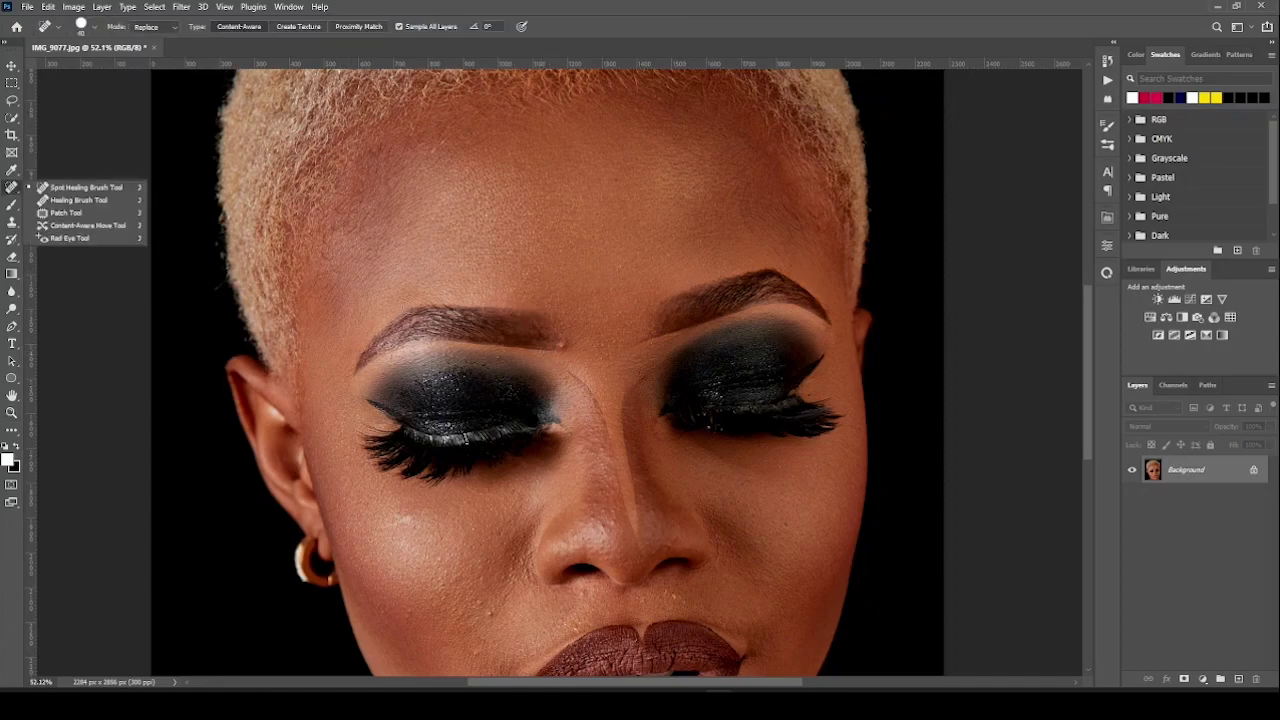
pyautogui.click(85, 188)
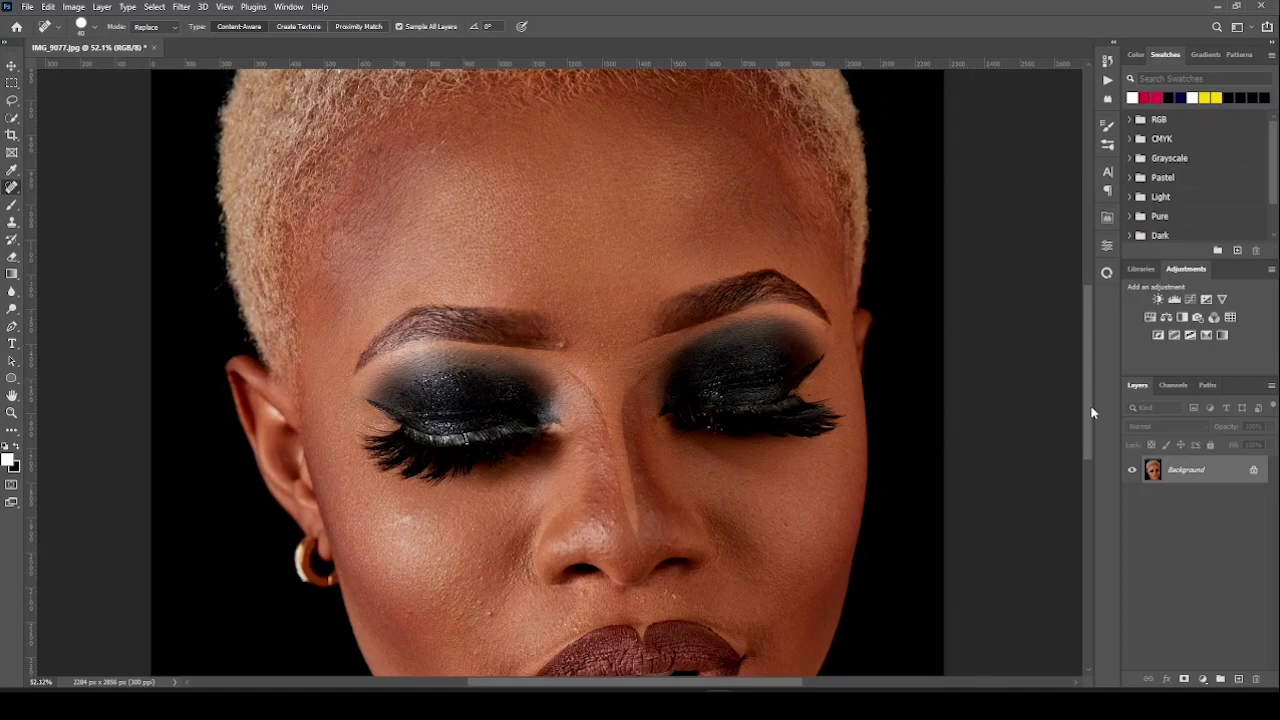
pyautogui.moveTo(1092, 410); pyautogui.dragTo(1086, 433)
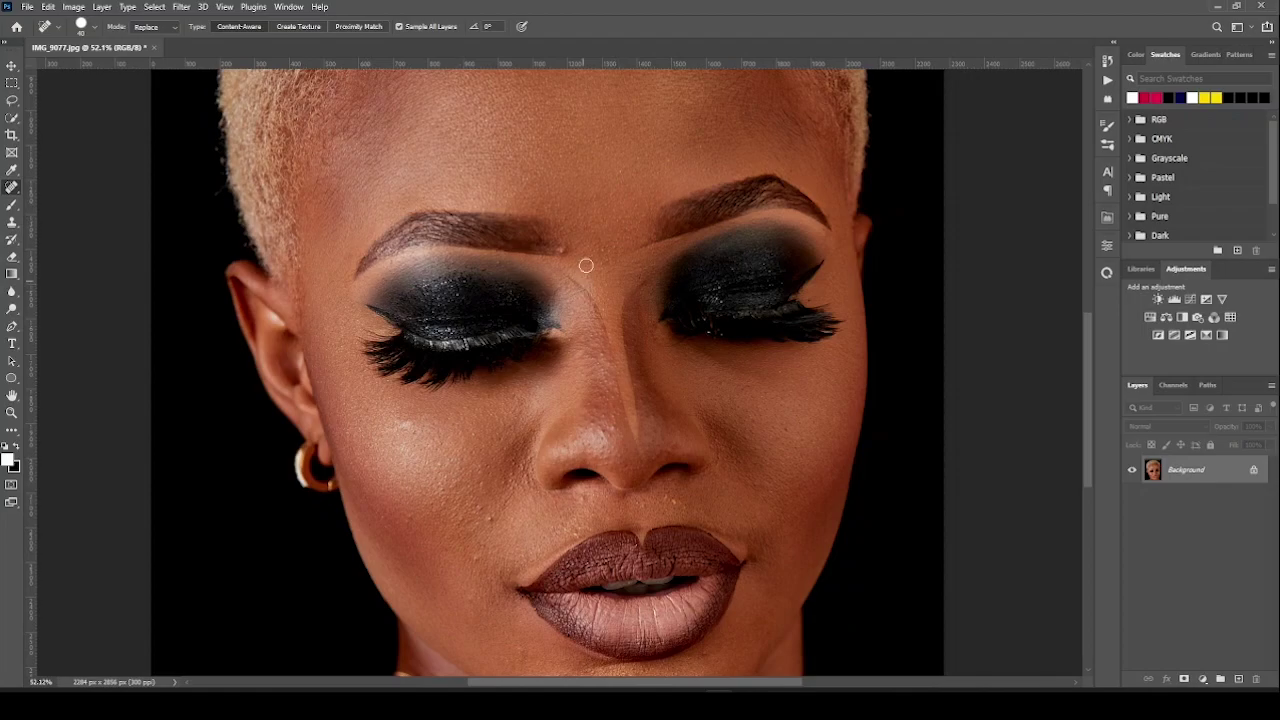
# Select the Patch Tool and duplicate the Background layer as a retouching layer.
pyautogui.rightClick(13, 188)
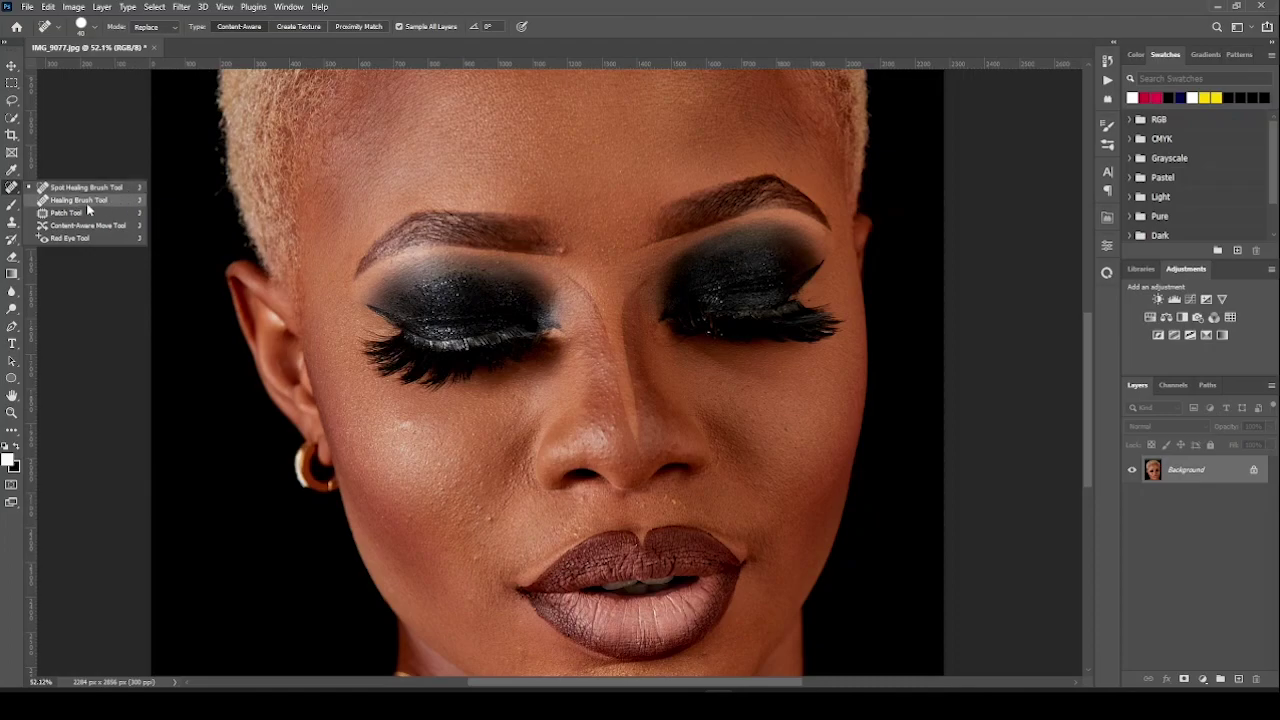
pyautogui.click(81, 215)
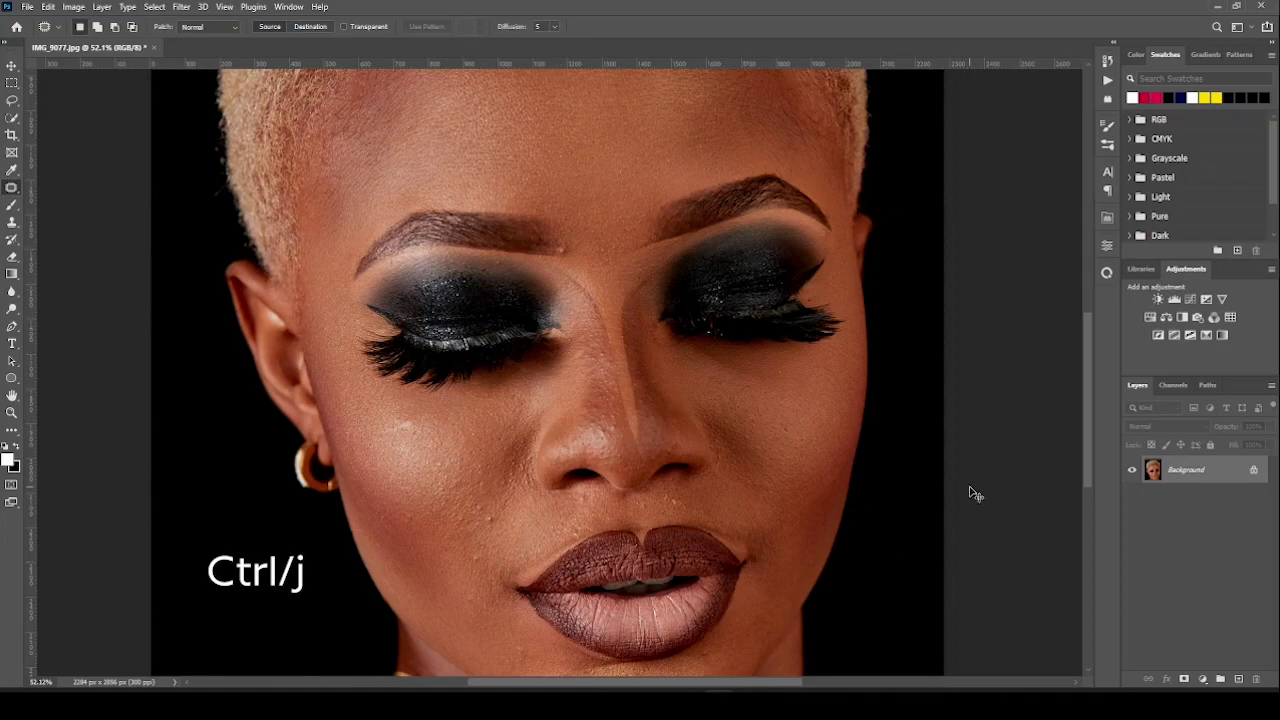
pyautogui.hotkey('ctrl', 'j')
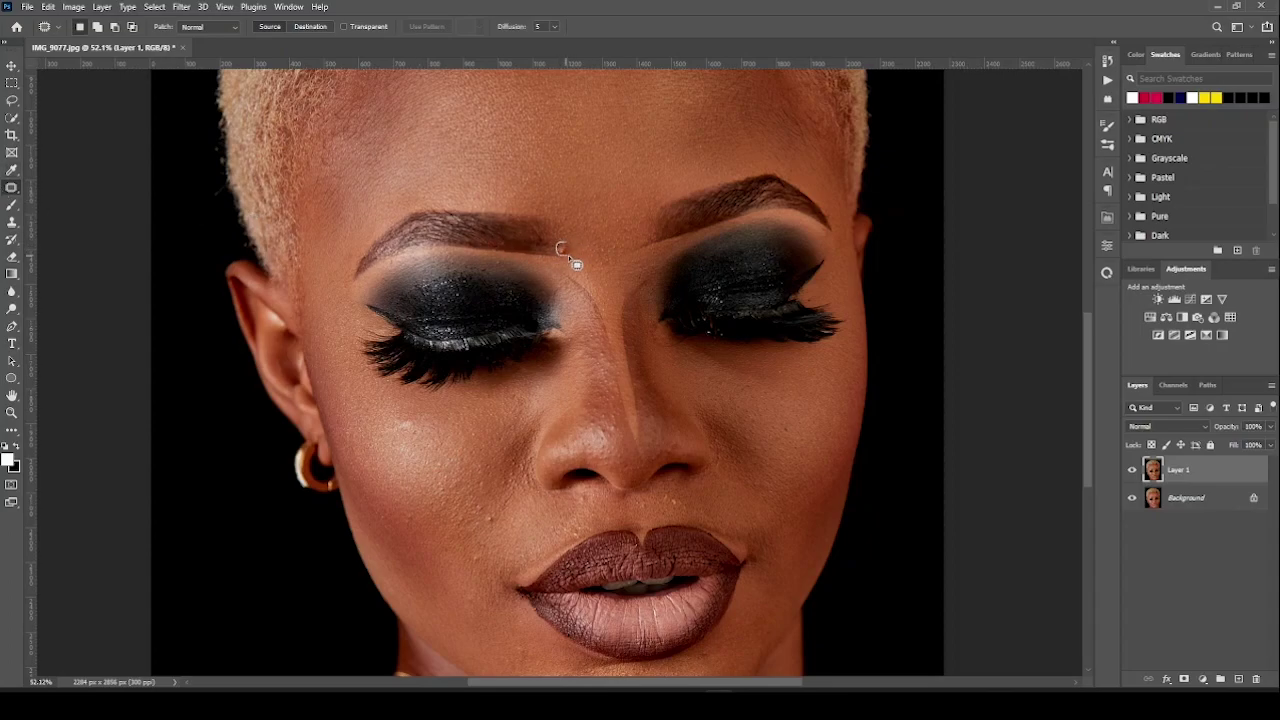
# Patch the blemishes between the eyebrows and on the forehead with clean skin on Layer 1.
pyautogui.moveTo(562, 246); pyautogui.dragTo(566, 252)
pyautogui.moveTo(578, 237); pyautogui.dragTo(576, 234)
pyautogui.hotkey('ctrl', 'd')
pyautogui.hotkey('ctrl', 'z')
pyautogui.hotkey('ctrl', 'd')
pyautogui.moveTo(638, 158)
pyautogui.mouseDown()
pyautogui.moveTo(624, 169)
pyautogui.moveTo(683, 157)
pyautogui.mouseUp()
pyautogui.click(800, 172)
pyautogui.moveTo(505, 258)
pyautogui.mouseDown()
pyautogui.moveTo(490, 262)
pyautogui.moveTo(504, 257)
pyautogui.mouseUp()
pyautogui.moveTo(580, 236); pyautogui.dragTo(582, 234)
pyautogui.hotkey('ctrl', 'z')
pyautogui.hotkey('ctrl', 'd')
# Patch the uneven skin around both eyes and beside the mouth, and switch to the Spot Healing Brush Tool.
pyautogui.moveTo(491, 261); pyautogui.dragTo(499, 257)
pyautogui.moveTo(511, 275)
pyautogui.mouseDown()
pyautogui.moveTo(540, 280)
pyautogui.moveTo(509, 286)
pyautogui.mouseUp()
pyautogui.moveTo(686, 346)
pyautogui.mouseDown()
pyautogui.moveTo(674, 346)
pyautogui.moveTo(757, 403)
pyautogui.moveTo(748, 392)
pyautogui.moveTo(786, 371)
pyautogui.moveTo(777, 388)
pyautogui.mouseUp()
pyautogui.hotkey('ctrl', 'd')
pyautogui.moveTo(824, 305); pyautogui.dragTo(628, 280)
pyautogui.hotkey('ctrl', 'd')
pyautogui.moveTo(476, 548); pyautogui.dragTo(479, 560)
pyautogui.rightClick(12, 187)
pyautogui.click(75, 190)
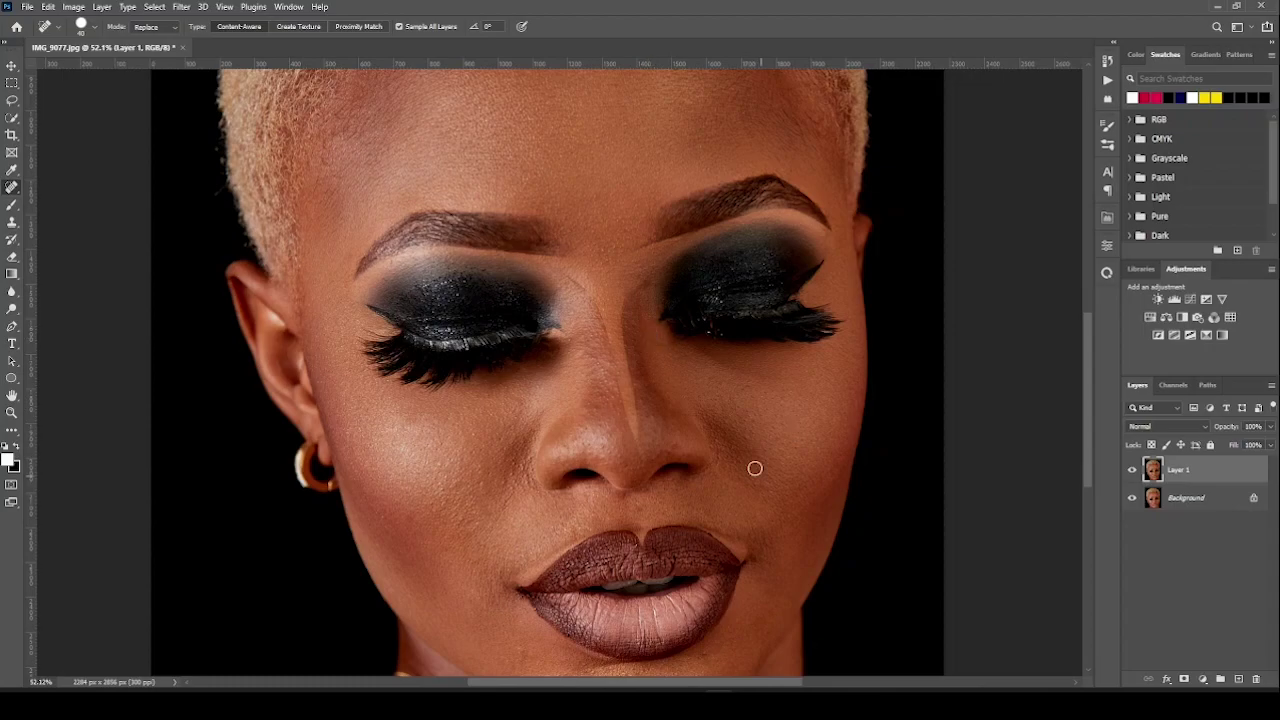
# Compare the face before and after retouching by toggling the visibility of Layer 1.
pyautogui.scroll(-3, 517, 508)
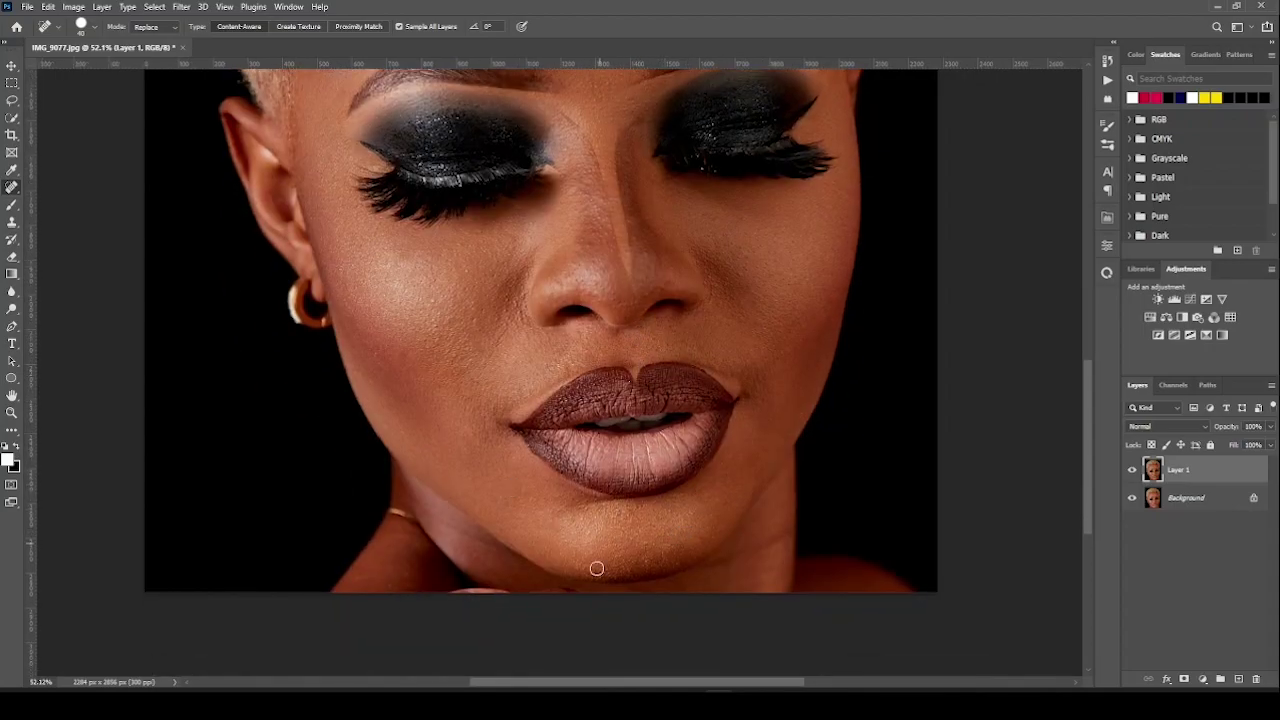
pyautogui.scroll(-3, 593, 383)
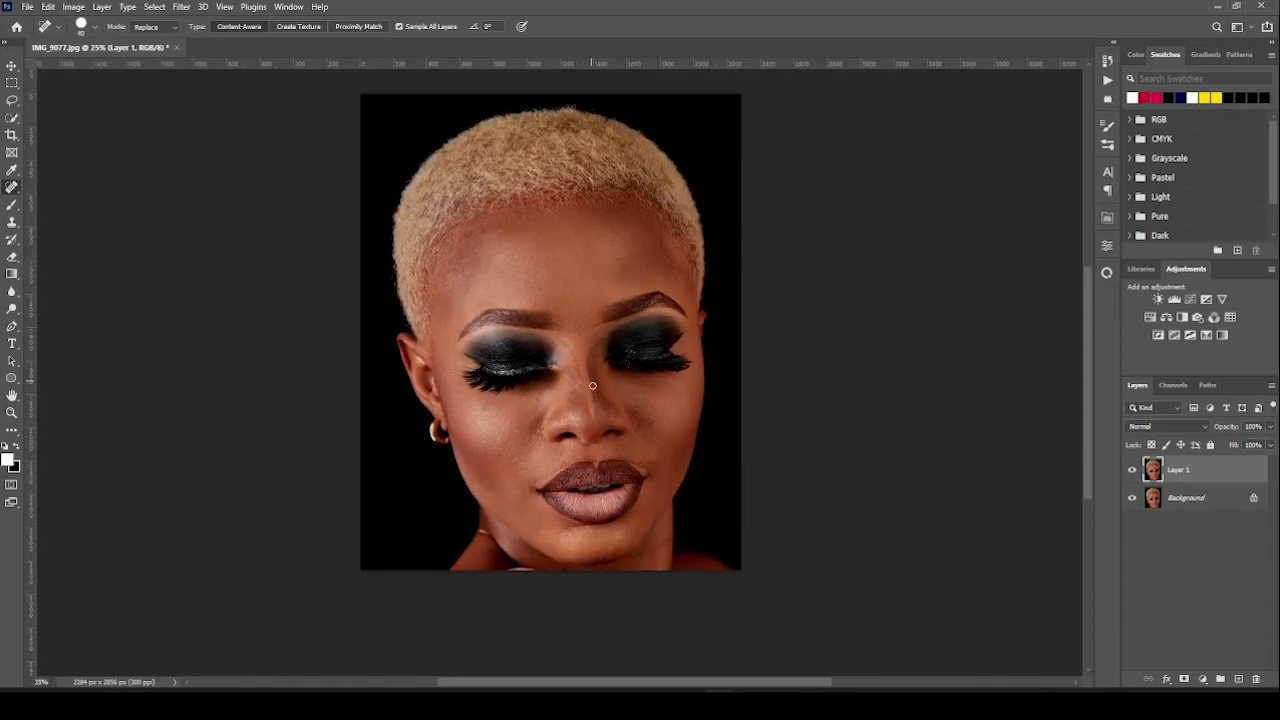
pyautogui.click(1133, 470)
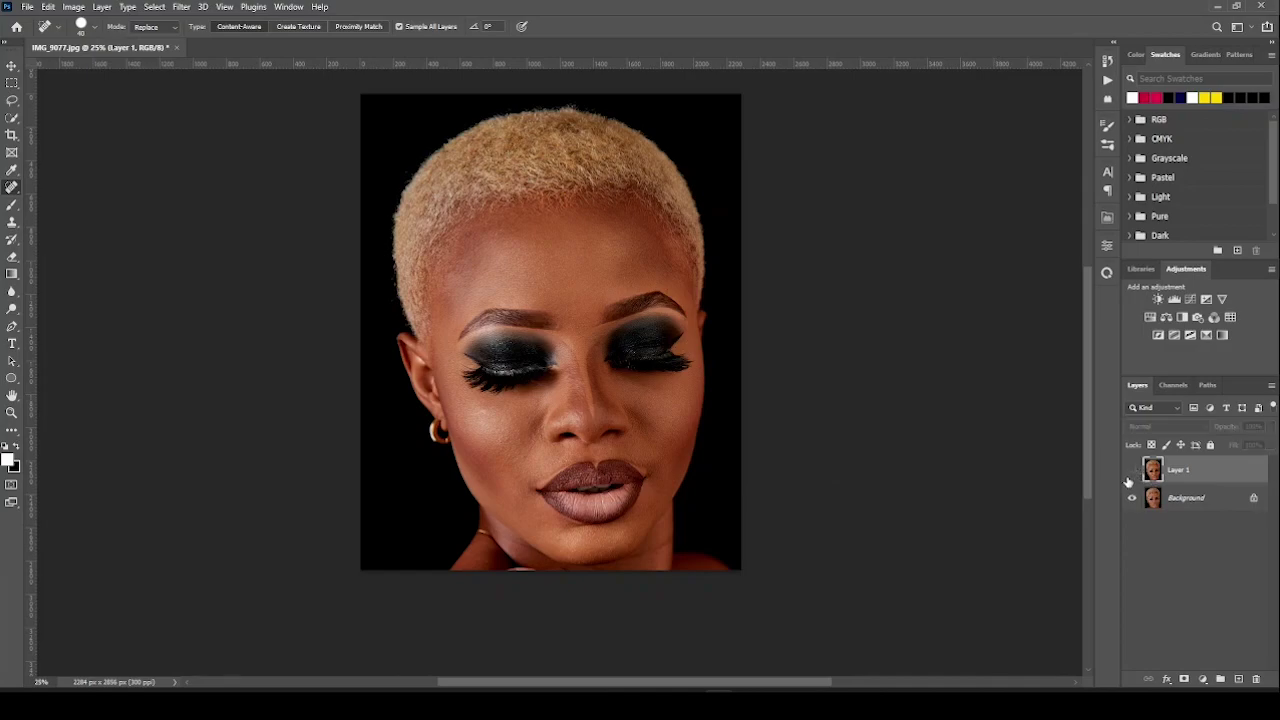
pyautogui.click(1133, 472)
pyautogui.click(1132, 469)
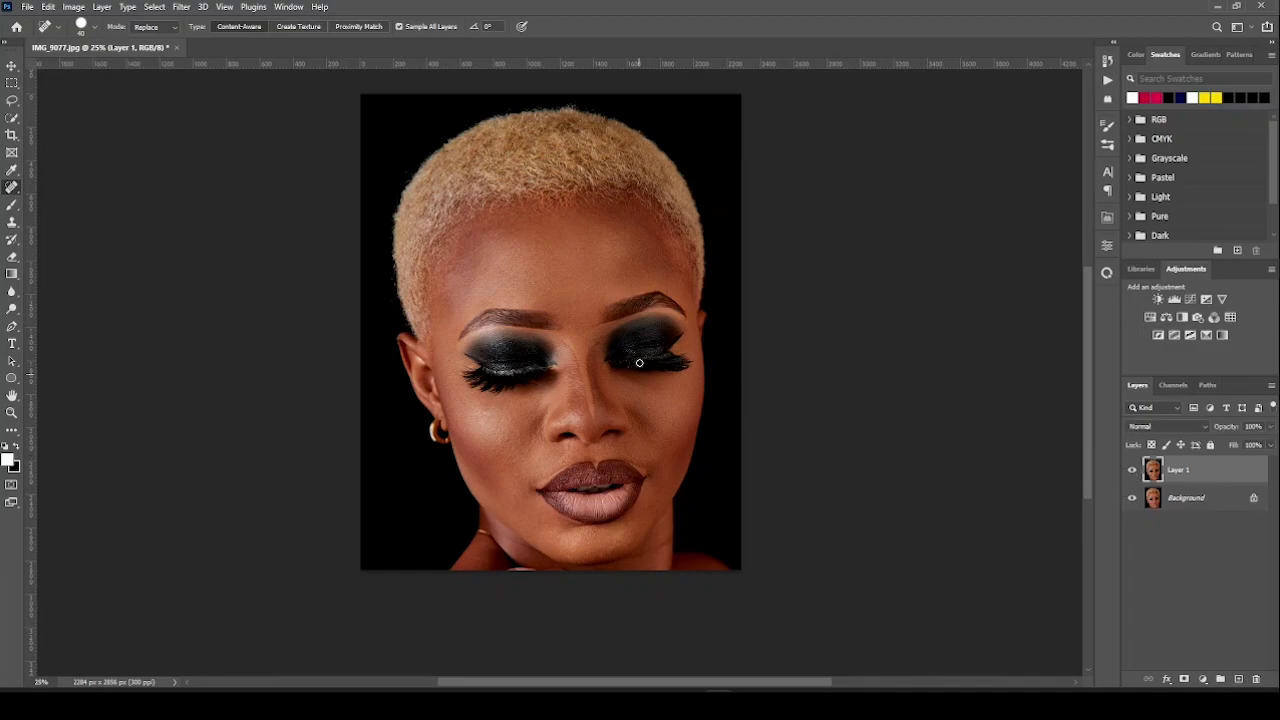
pyautogui.press('z')
pyautogui.moveTo(620, 326); pyautogui.dragTo(622, 355)
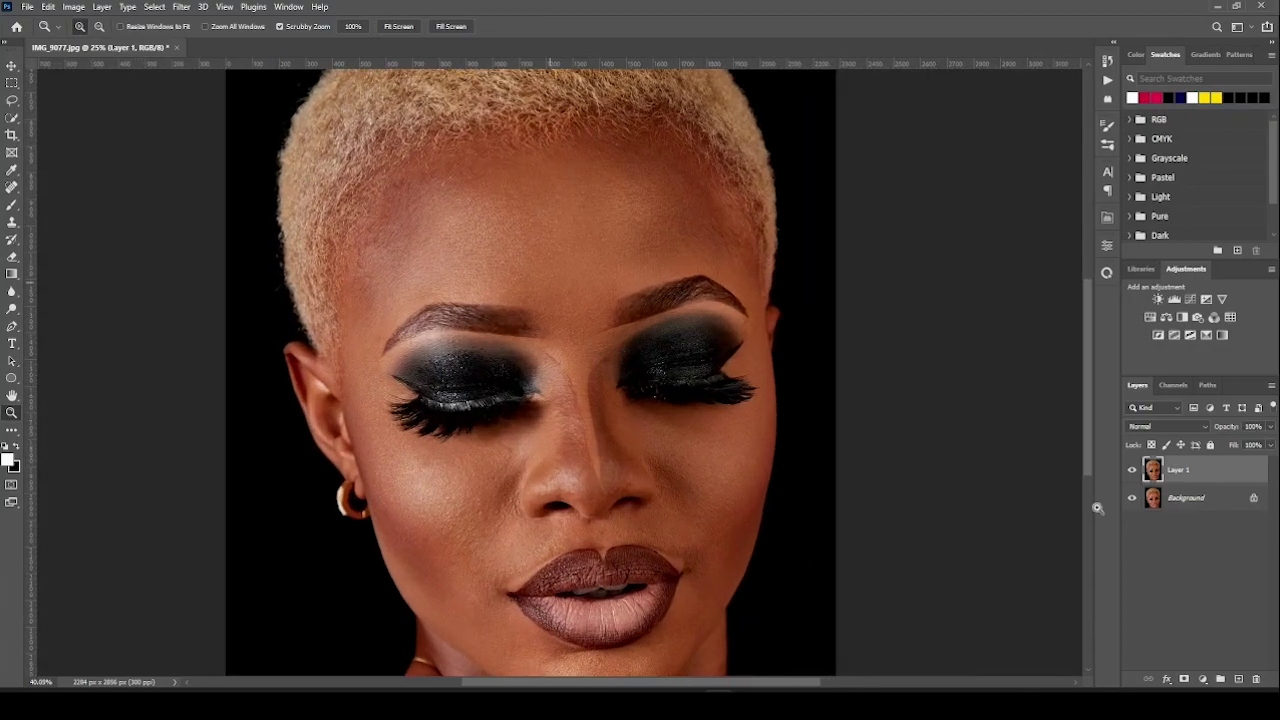
pyautogui.click(1133, 471)
pyautogui.click(1133, 472)
pyautogui.click(1132, 474)
pyautogui.click(1131, 475)
# Merge all visible layers into the Background layer and duplicate it twice.
pyautogui.click(13, 188)
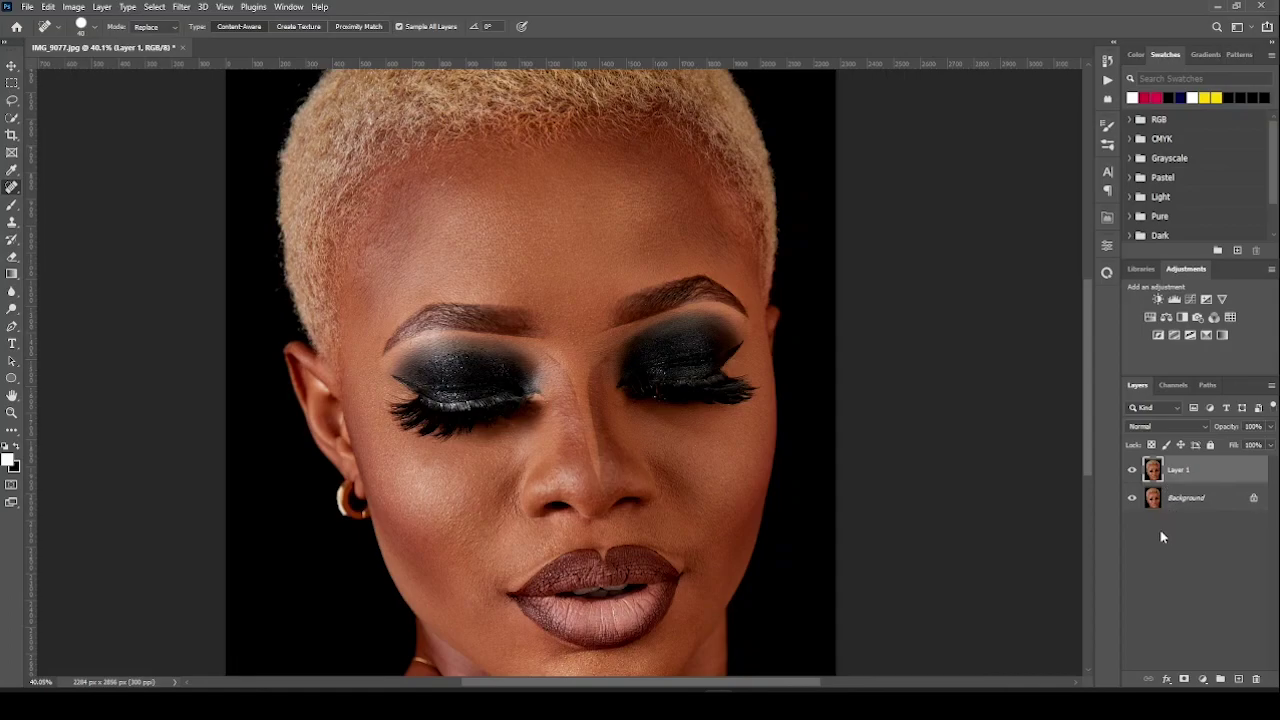
pyautogui.hotkey('ctrl', 'shift', 'e')
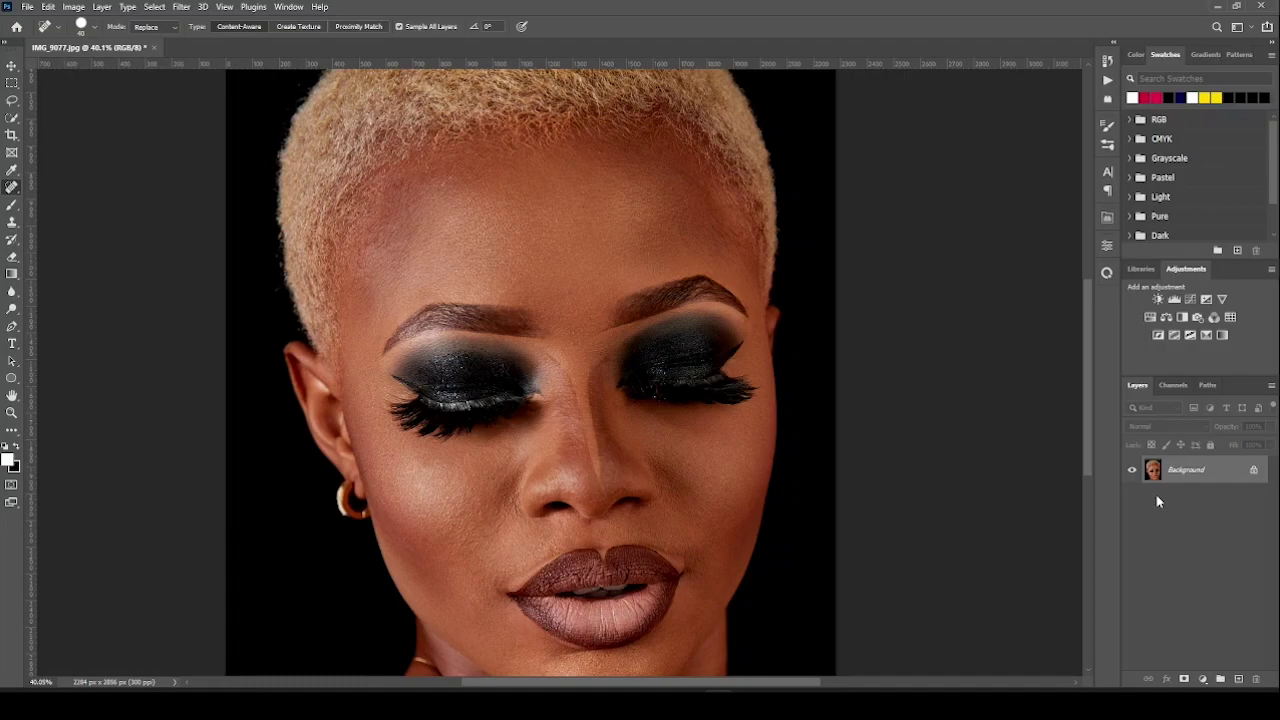
pyautogui.hotkey('ctrl', 'j')
pyautogui.hotkey('ctrl', 'j')
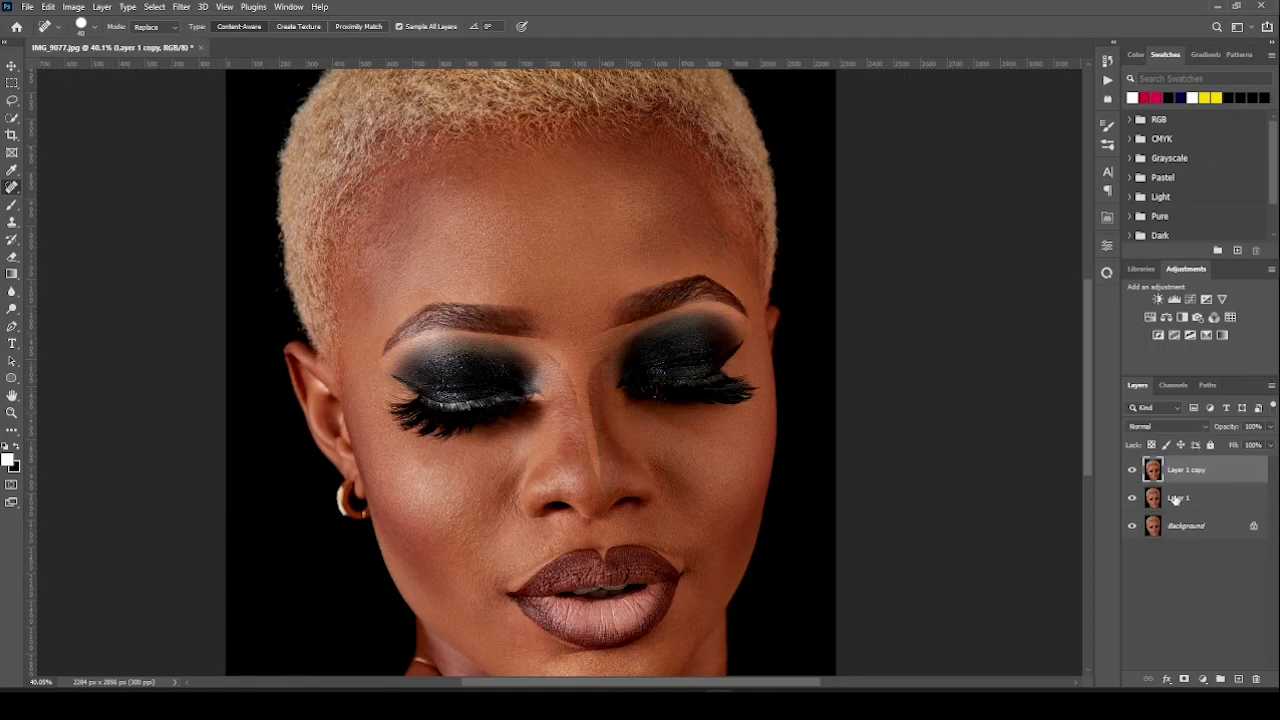
# Rename the middle layer COLOR and the uppermost layer TEXTURE.
pyautogui.doubleClick(1178, 499)
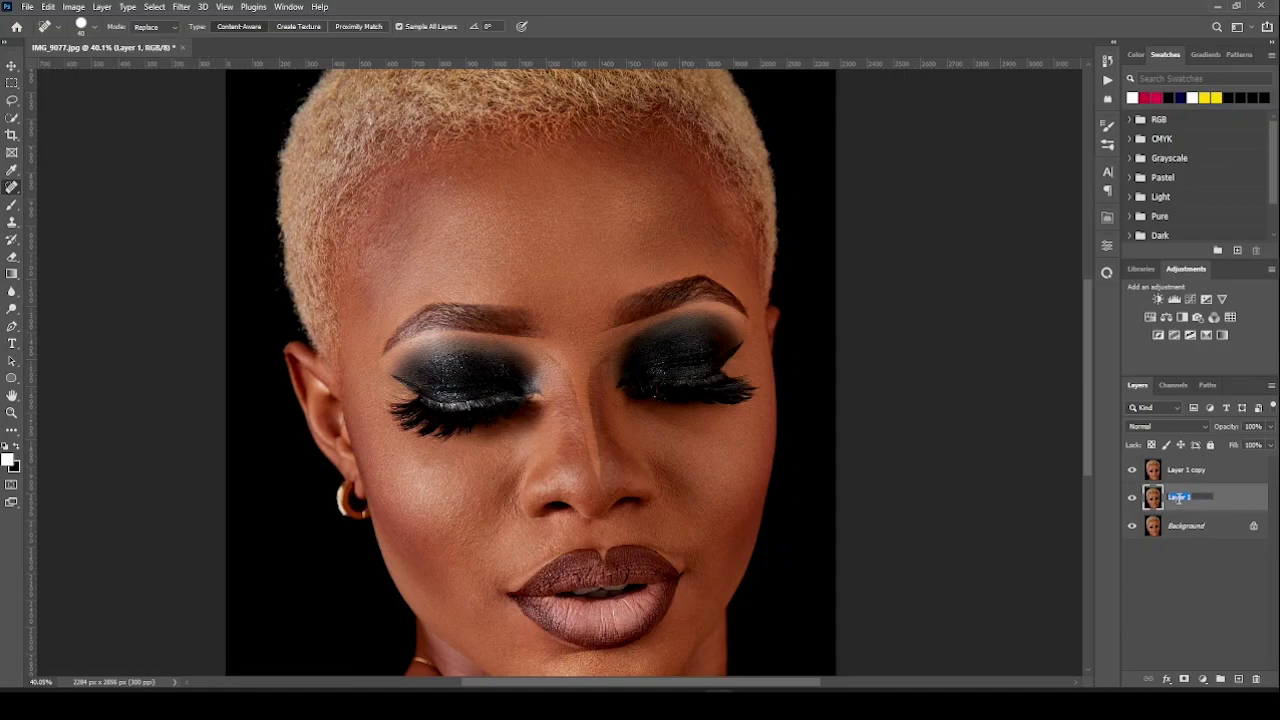
pyautogui.write('cc')
pyautogui.doubleClick(1184, 469)
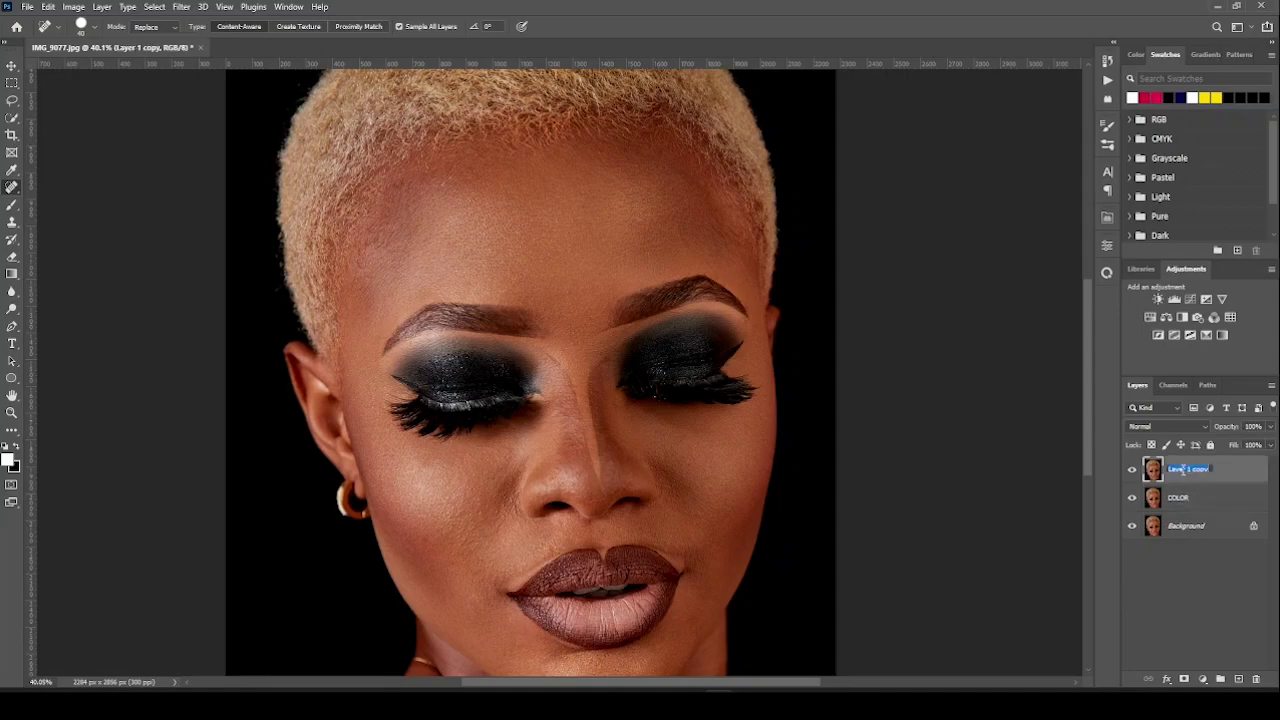
pyautogui.write('TEXTURE')
pyautogui.press('Return')
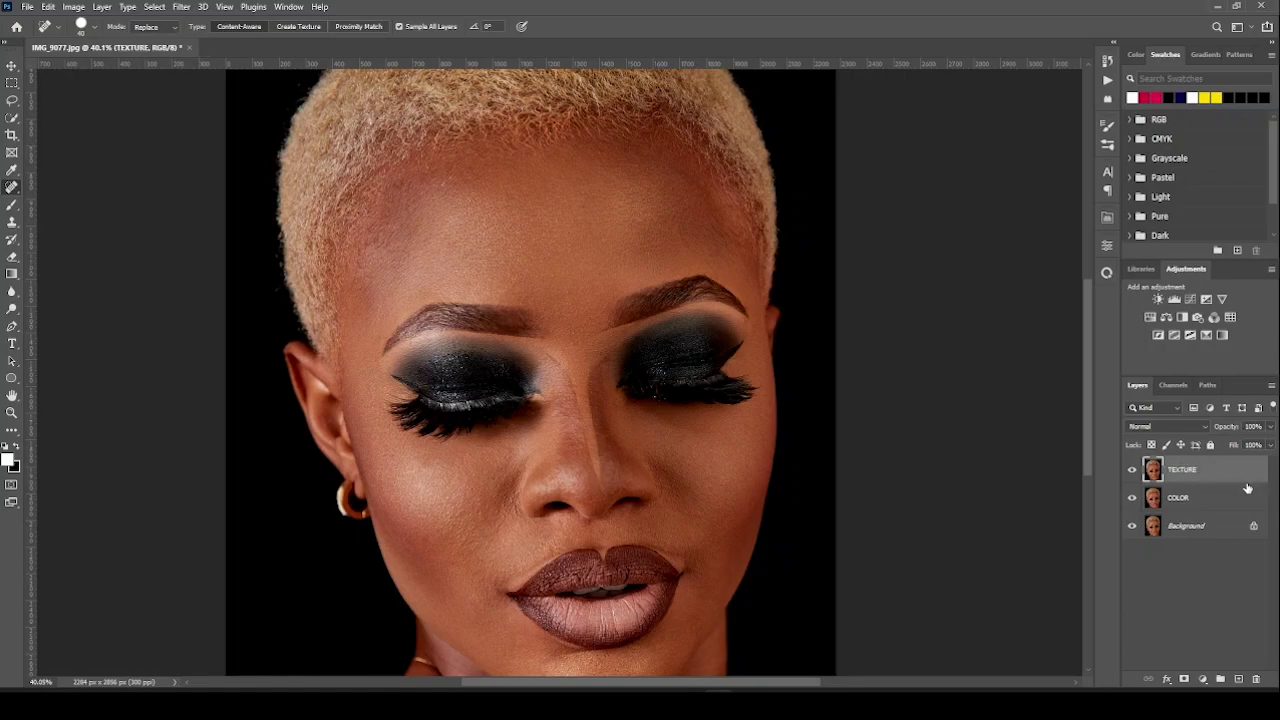
# Hide the TEXTURE layer and make COLOR the active layer.
pyautogui.click(1132, 471)
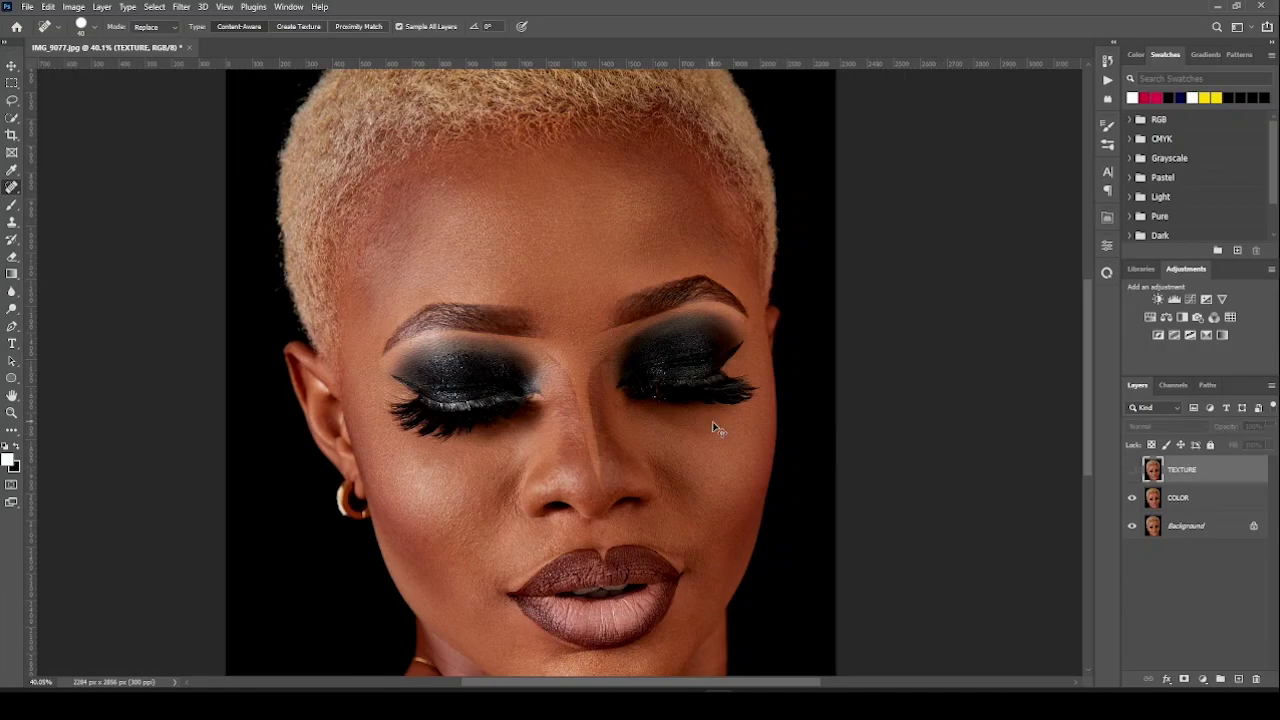
pyautogui.hotkey('ctrl', '-')
pyautogui.hotkey('ctrl', '-')
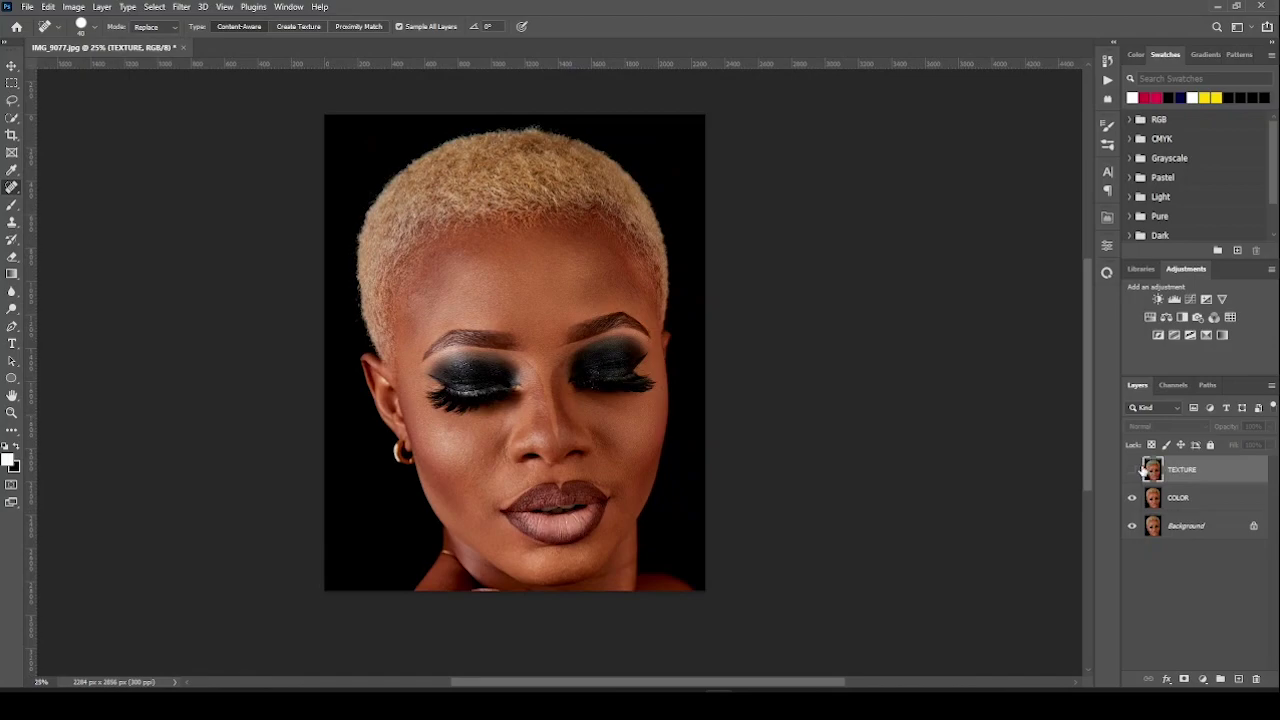
pyautogui.click(1200, 504)
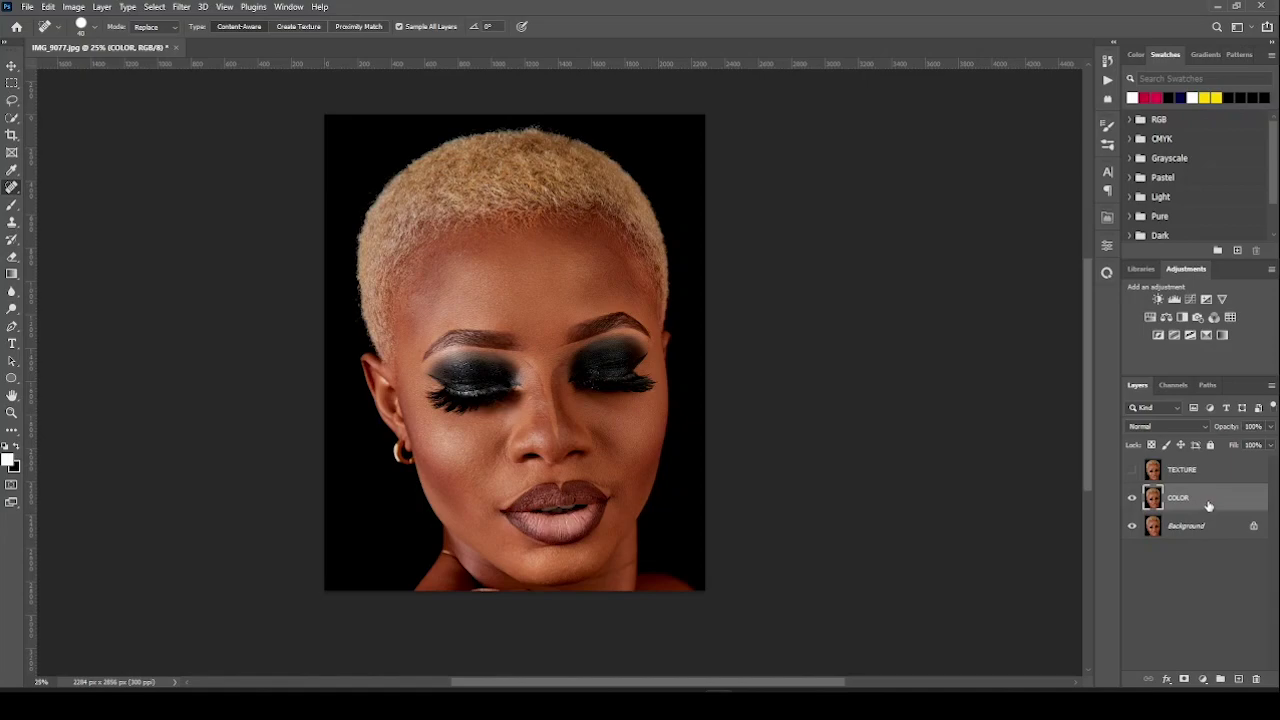
# Apply a Gaussian Blur with a 10.0-pixel radius to the COLOR layer.
pyautogui.click(183, 8)
pyautogui.moveTo(210, 178)
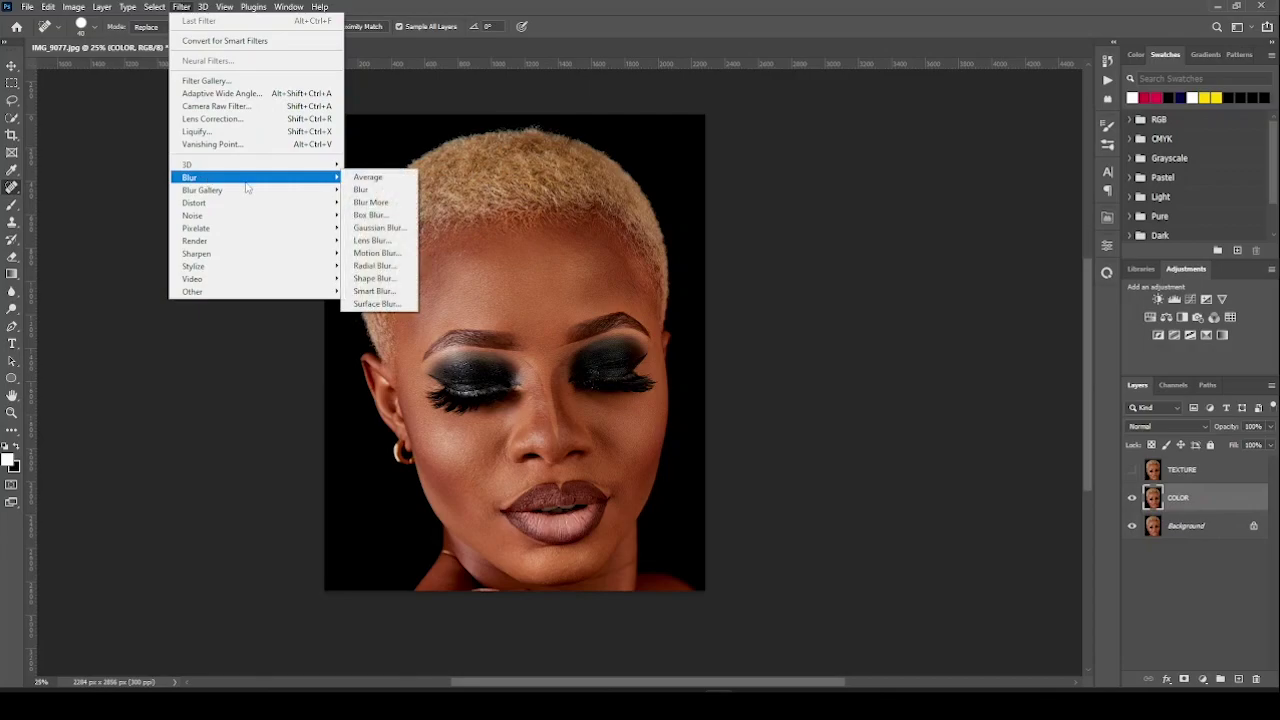
pyautogui.moveTo(334, 191)
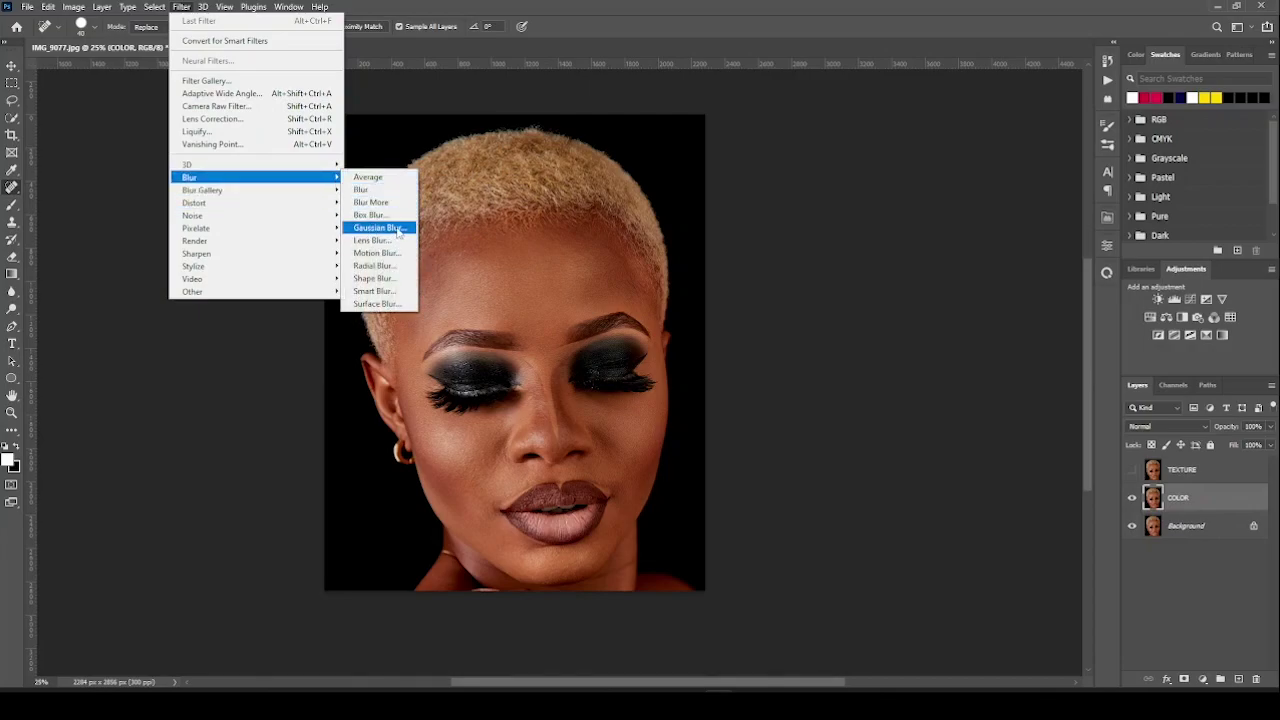
pyautogui.click(378, 228)
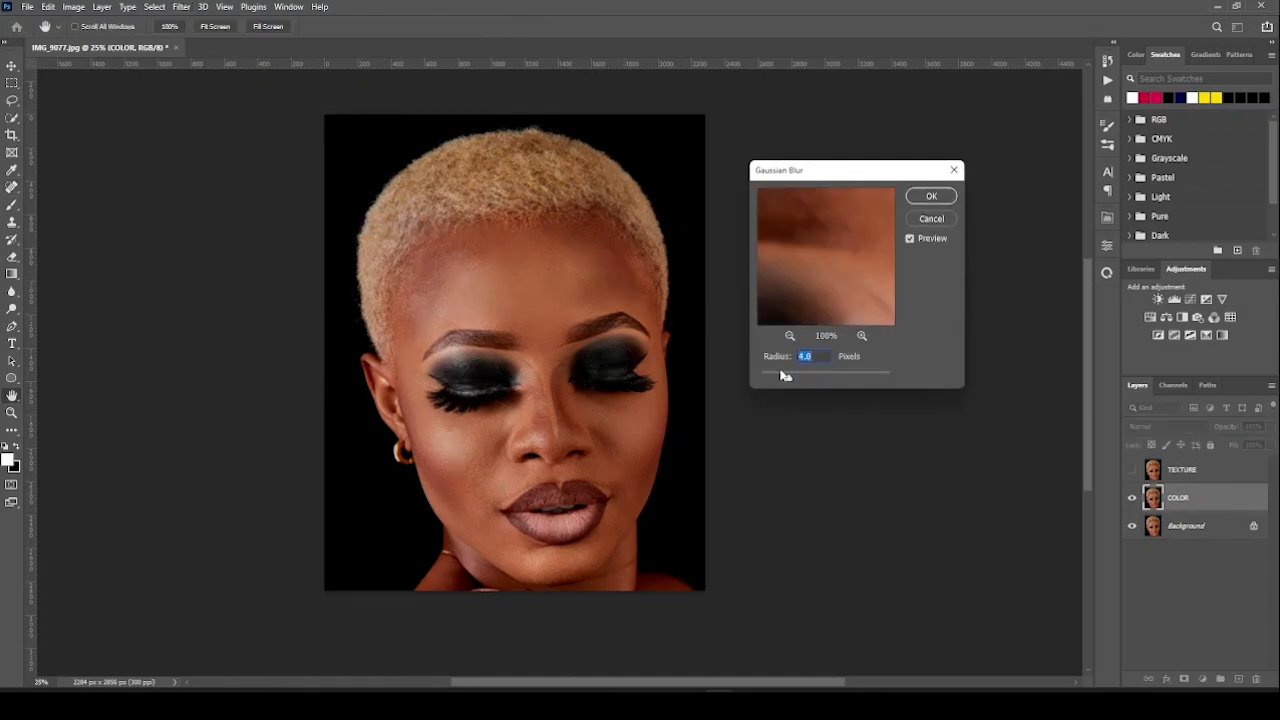
pyautogui.moveTo(786, 378); pyautogui.dragTo(754, 380)
pyautogui.keyDown('alt'); pyautogui.click(820, 294); pyautogui.keyUp('alt')
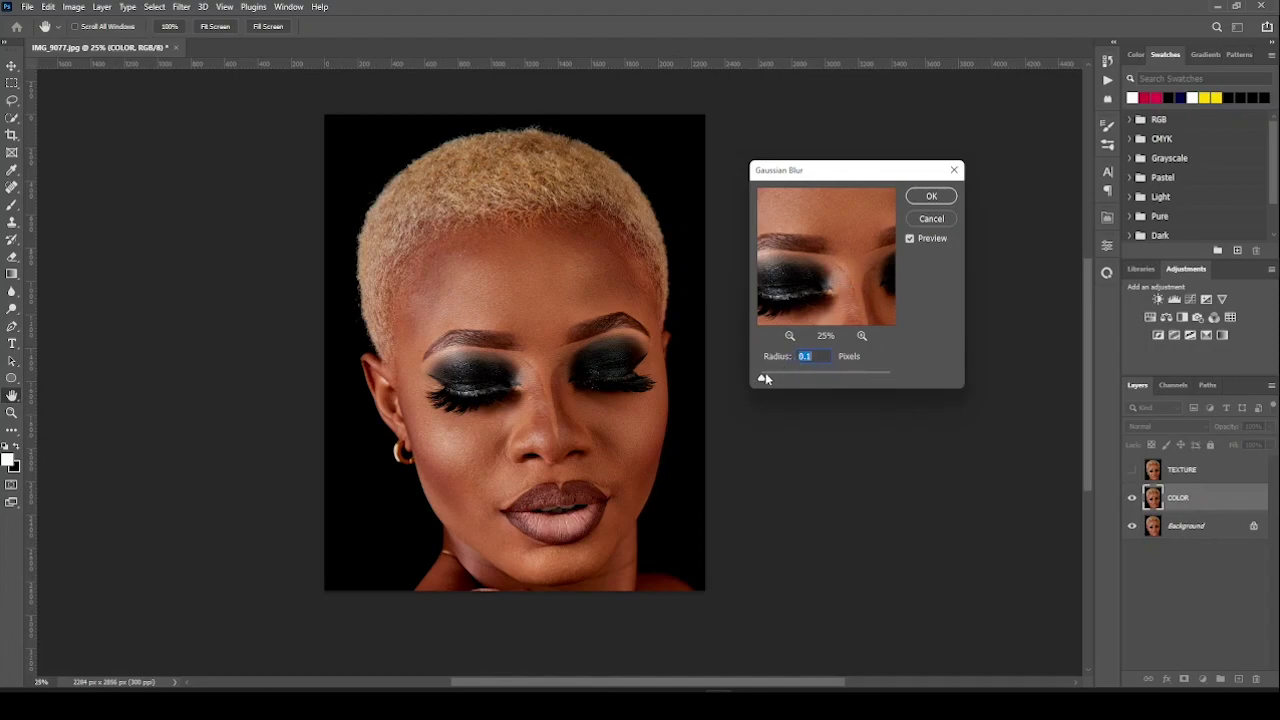
pyautogui.moveTo(761, 380); pyautogui.dragTo(798, 376)
pyautogui.moveTo(798, 378); pyautogui.dragTo(812, 378)
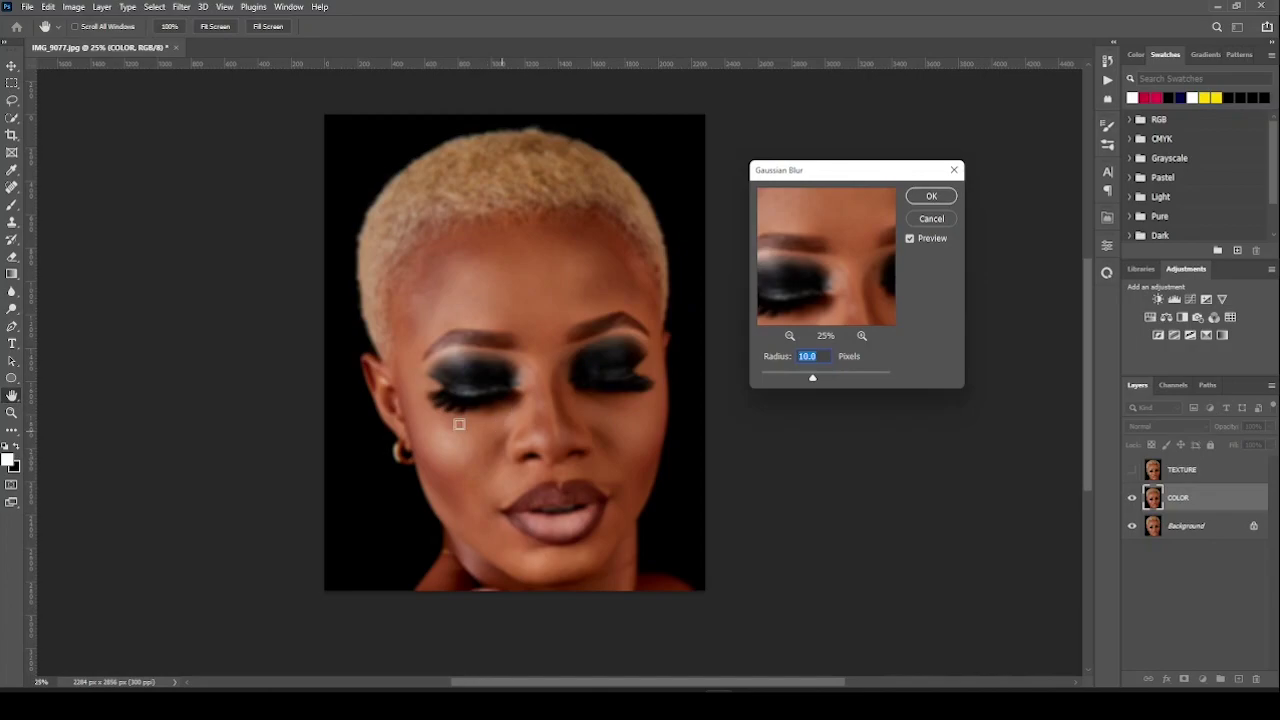
pyautogui.click(539, 342)
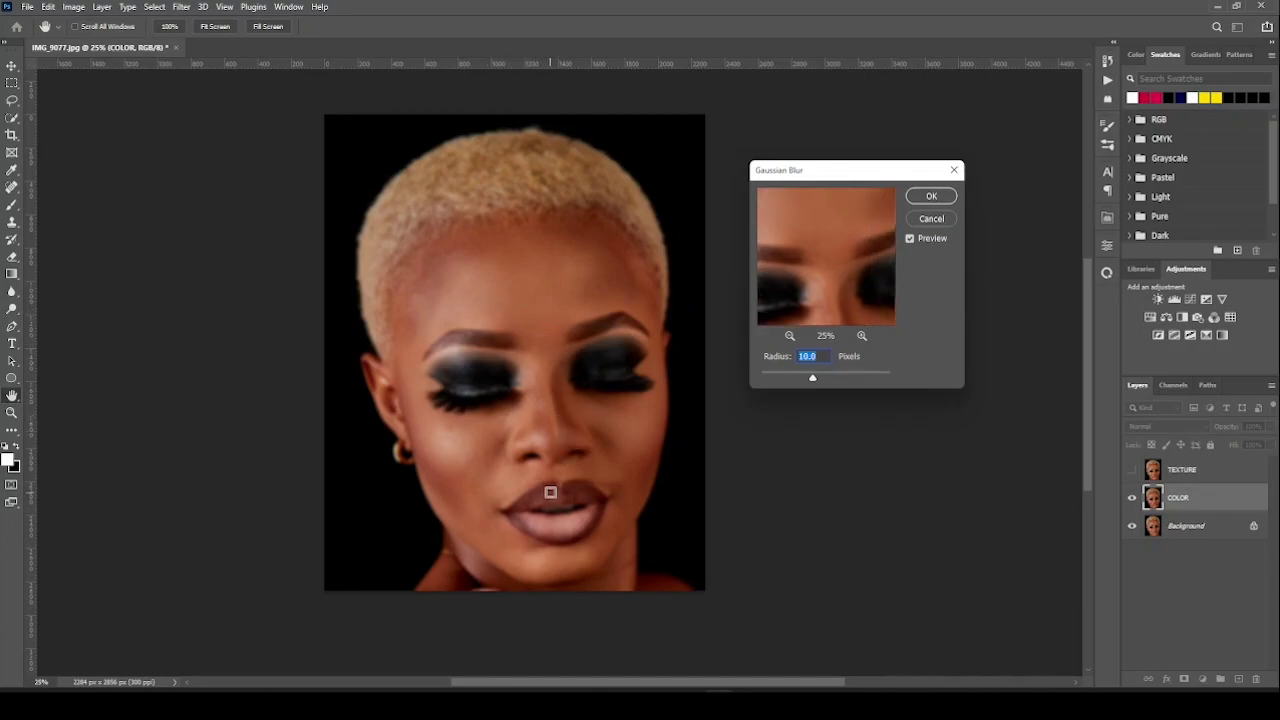
pyautogui.click(930, 197)
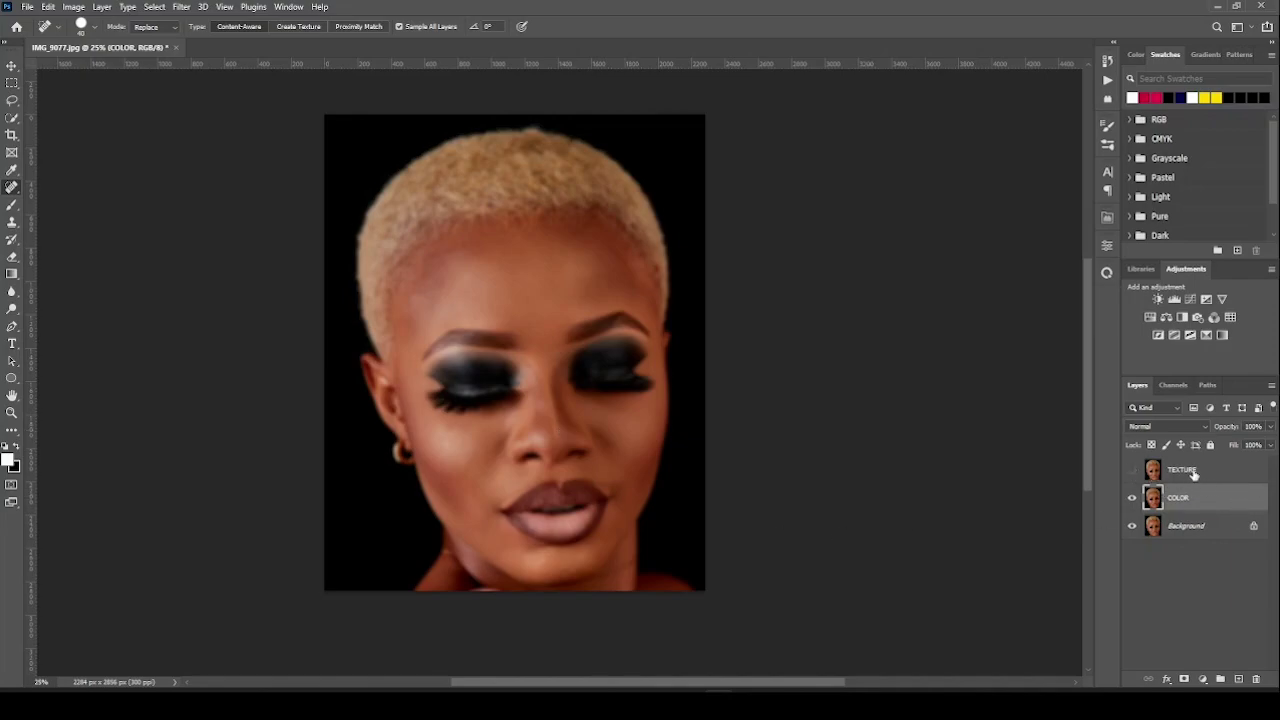
# Show the TEXTURE layer and run Apply Image on it with COLOR as source layer, Subtract blending, scale 2 and offset 128.
pyautogui.click(1133, 473)
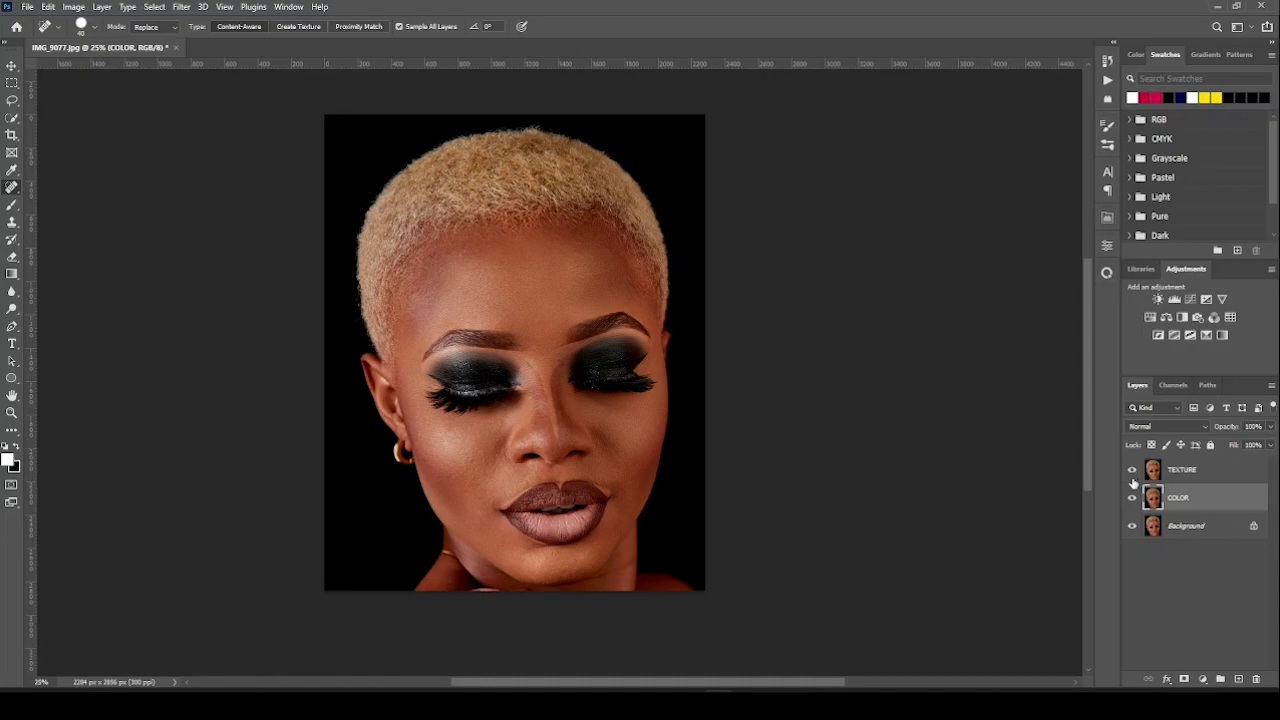
pyautogui.click(1212, 477)
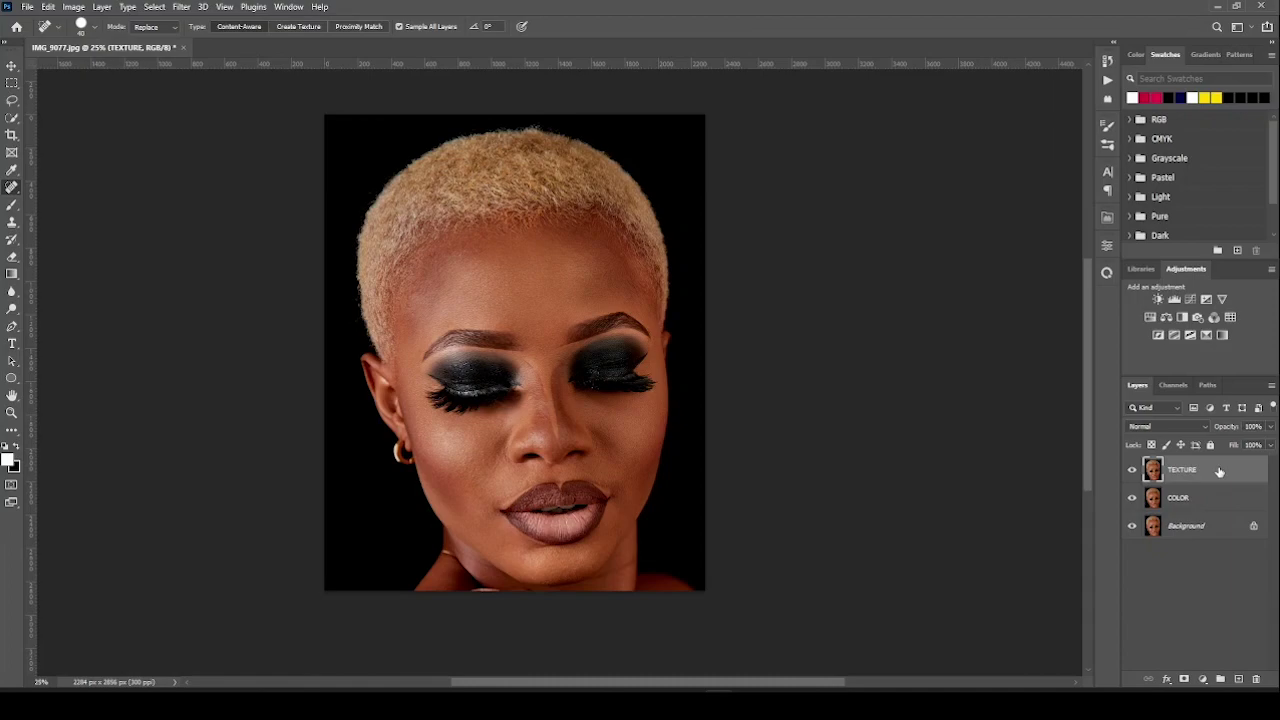
pyautogui.click(73, 7)
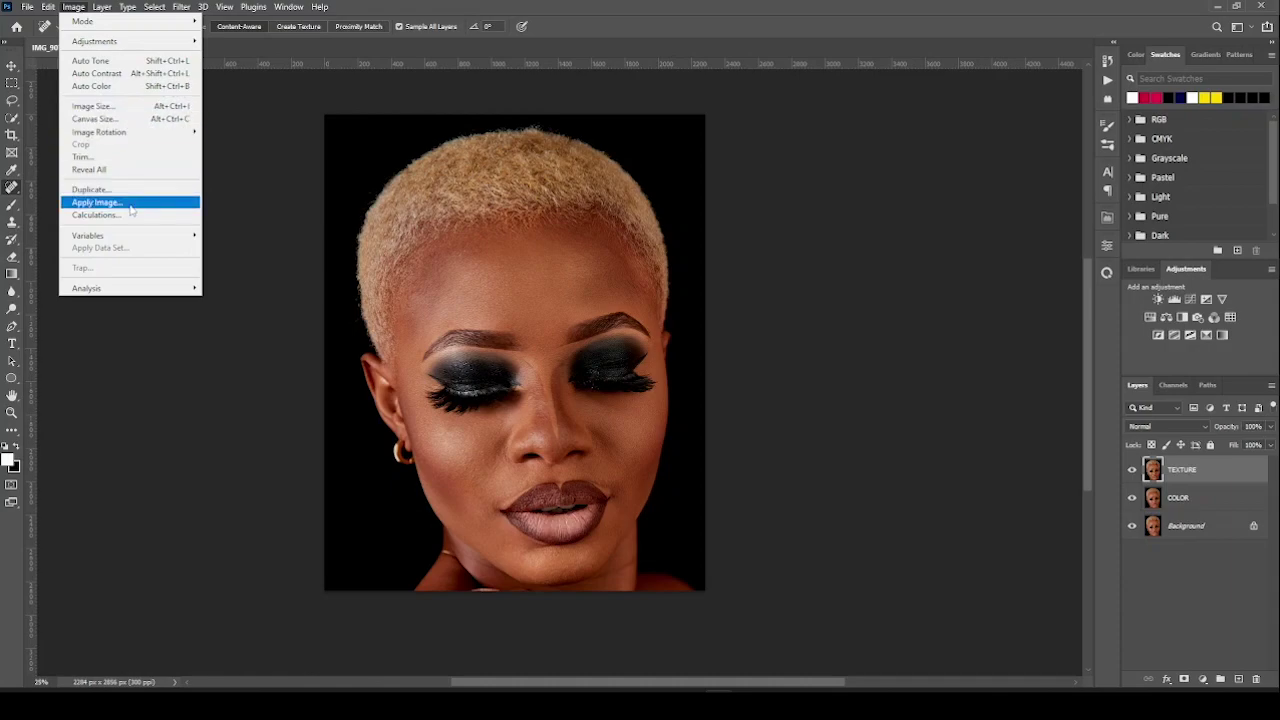
pyautogui.click(97, 202)
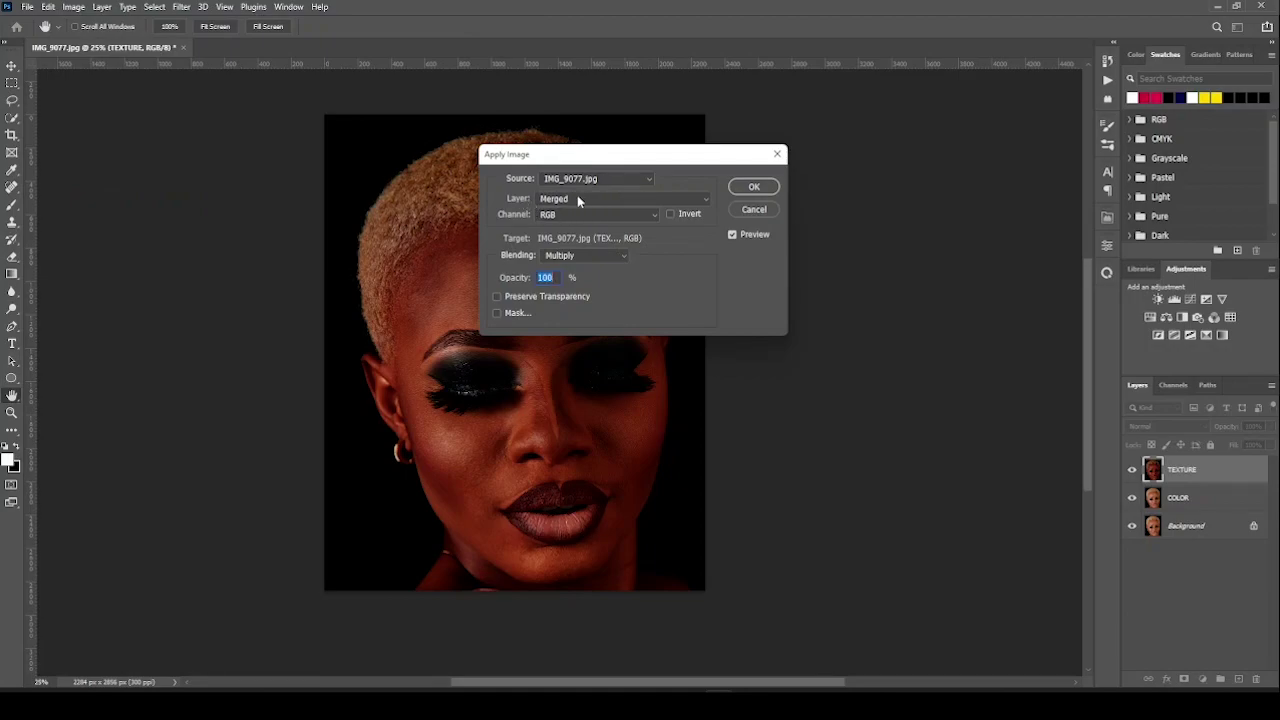
pyautogui.click(709, 201)
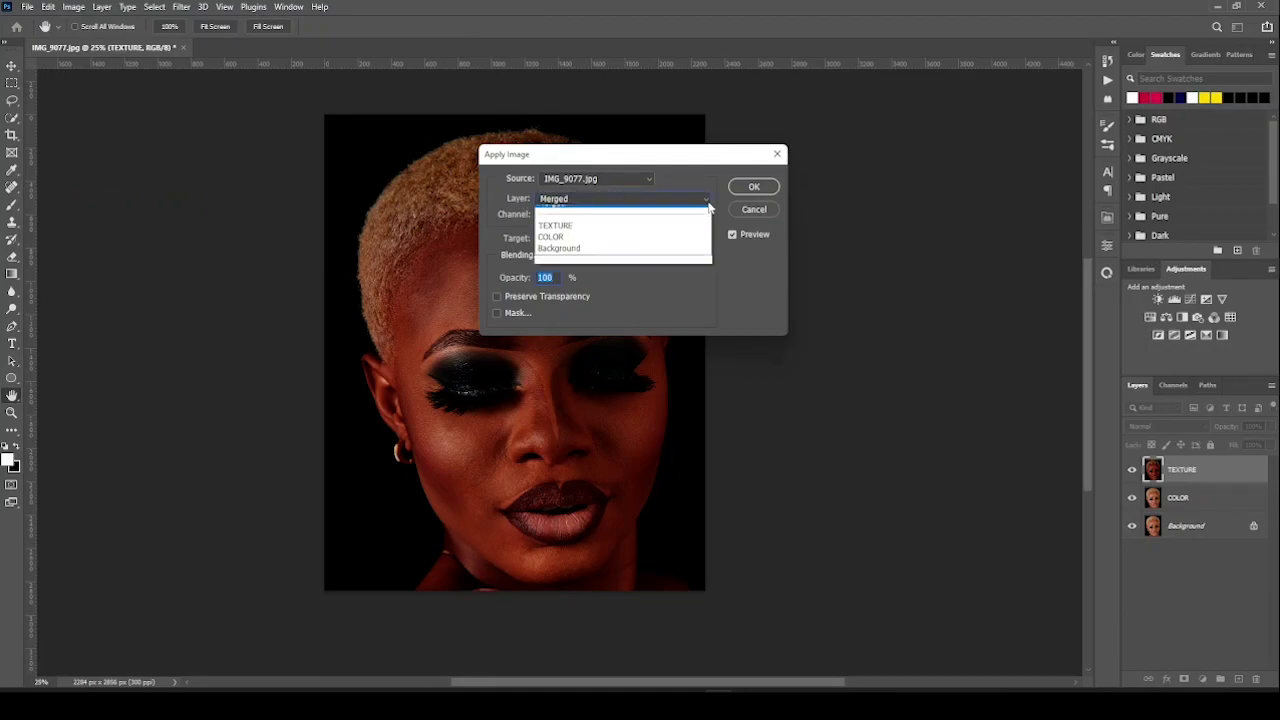
pyautogui.click(577, 248)
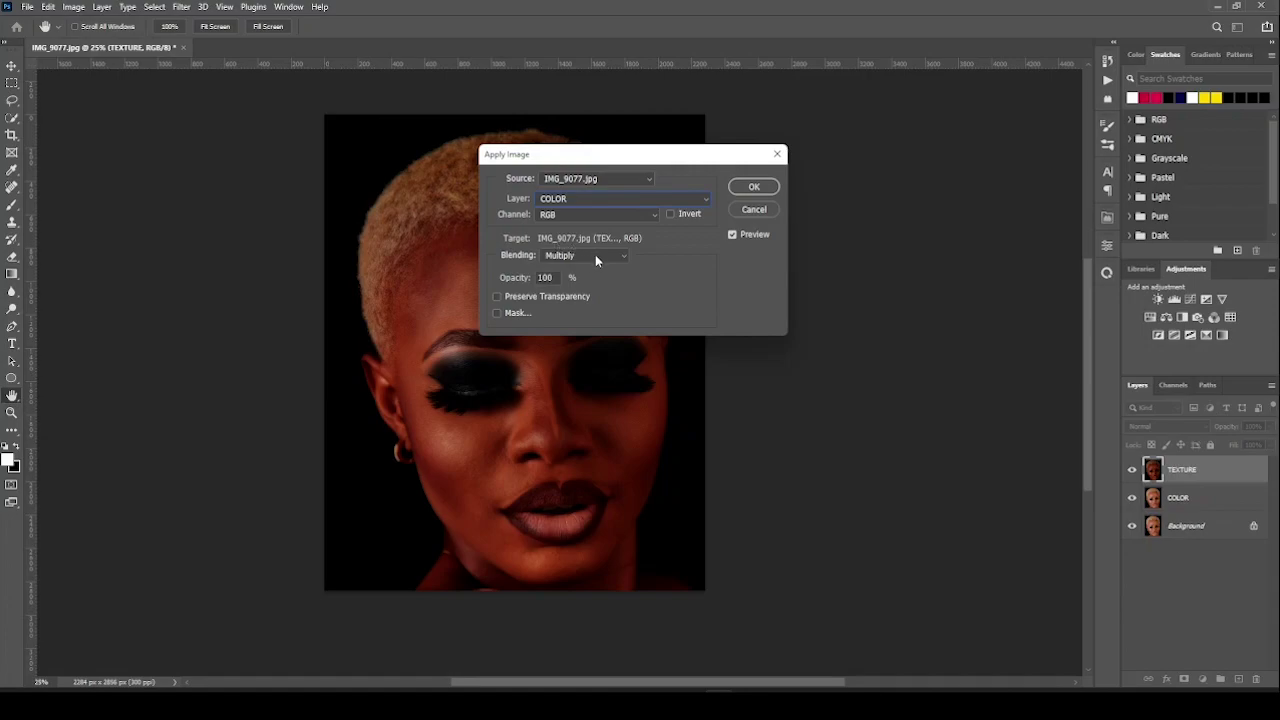
pyautogui.click(625, 254)
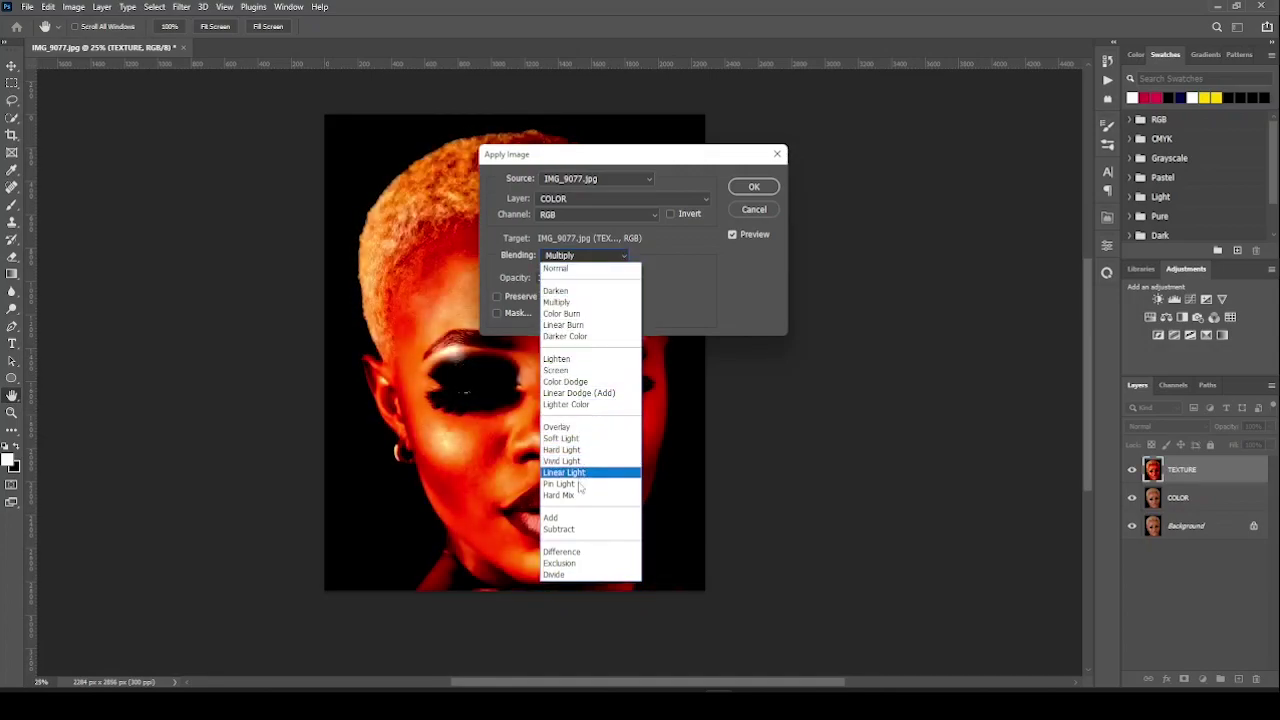
pyautogui.click(570, 529)
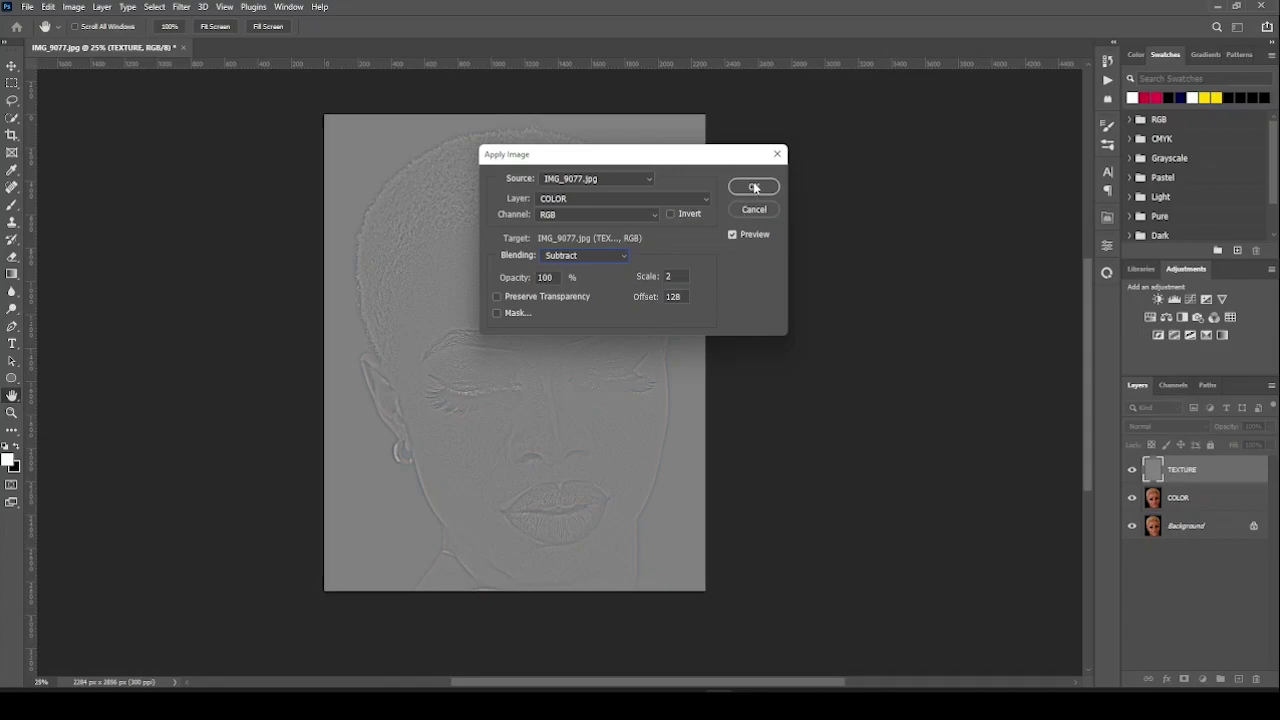
pyautogui.moveTo(674, 154); pyautogui.dragTo(929, 163)
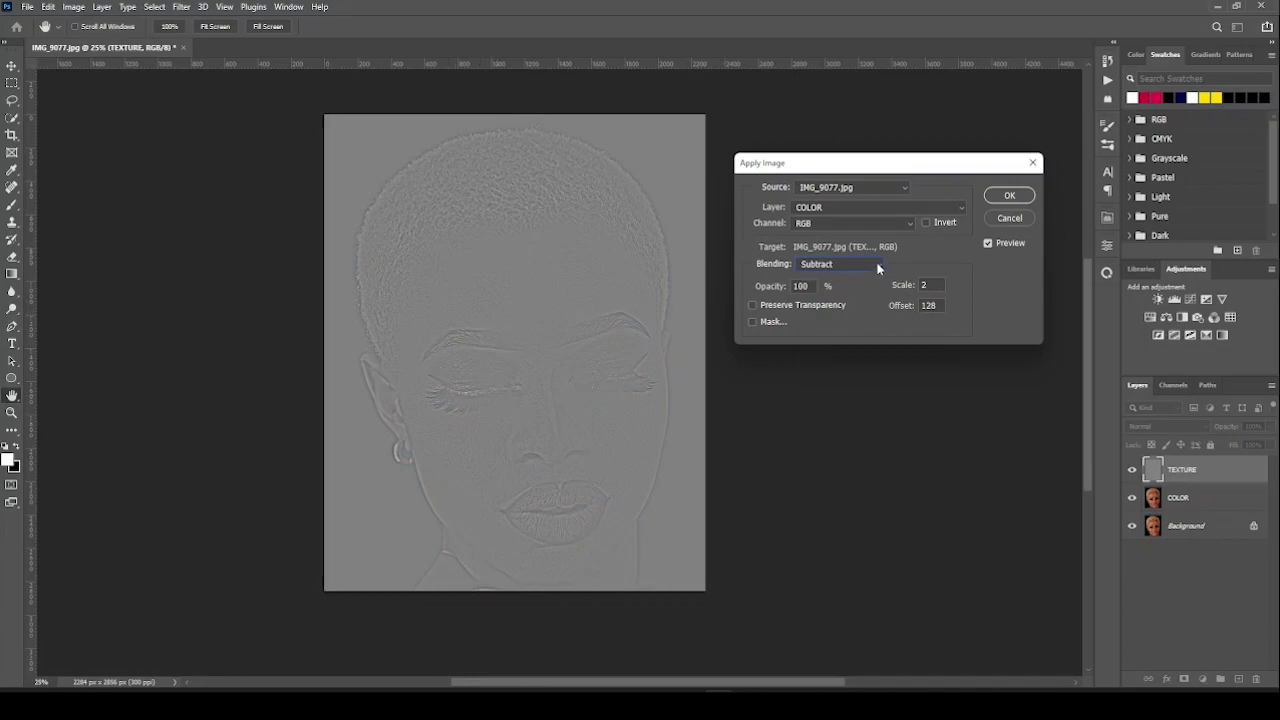
pyautogui.click(1008, 195)
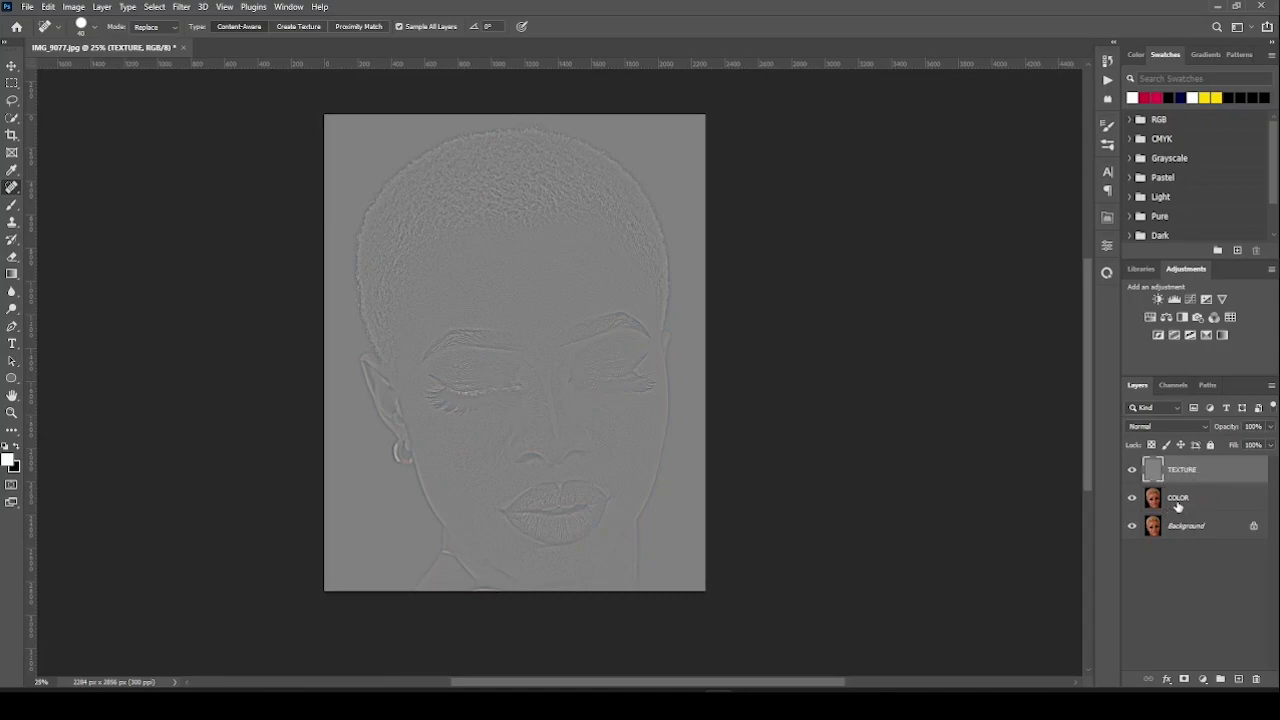
# Set the TEXTURE layer's blend mode to Linear Light.
pyautogui.click(1132, 470)
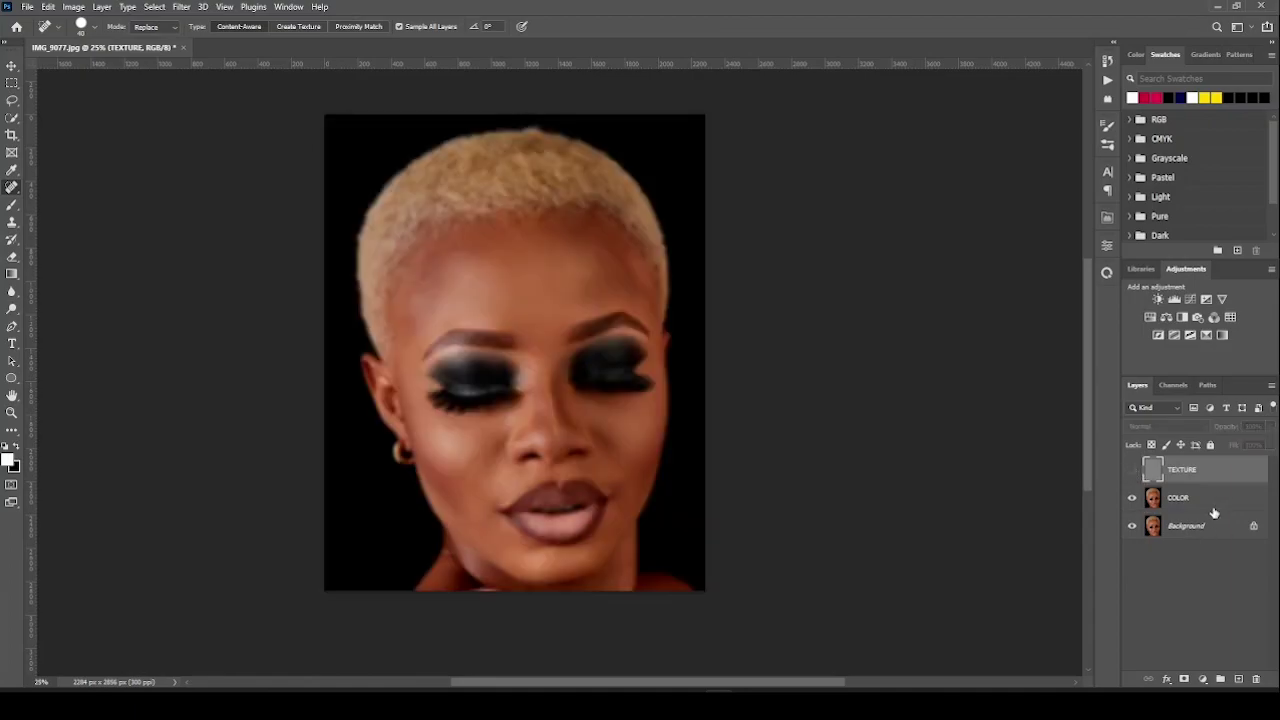
pyautogui.click(1132, 470)
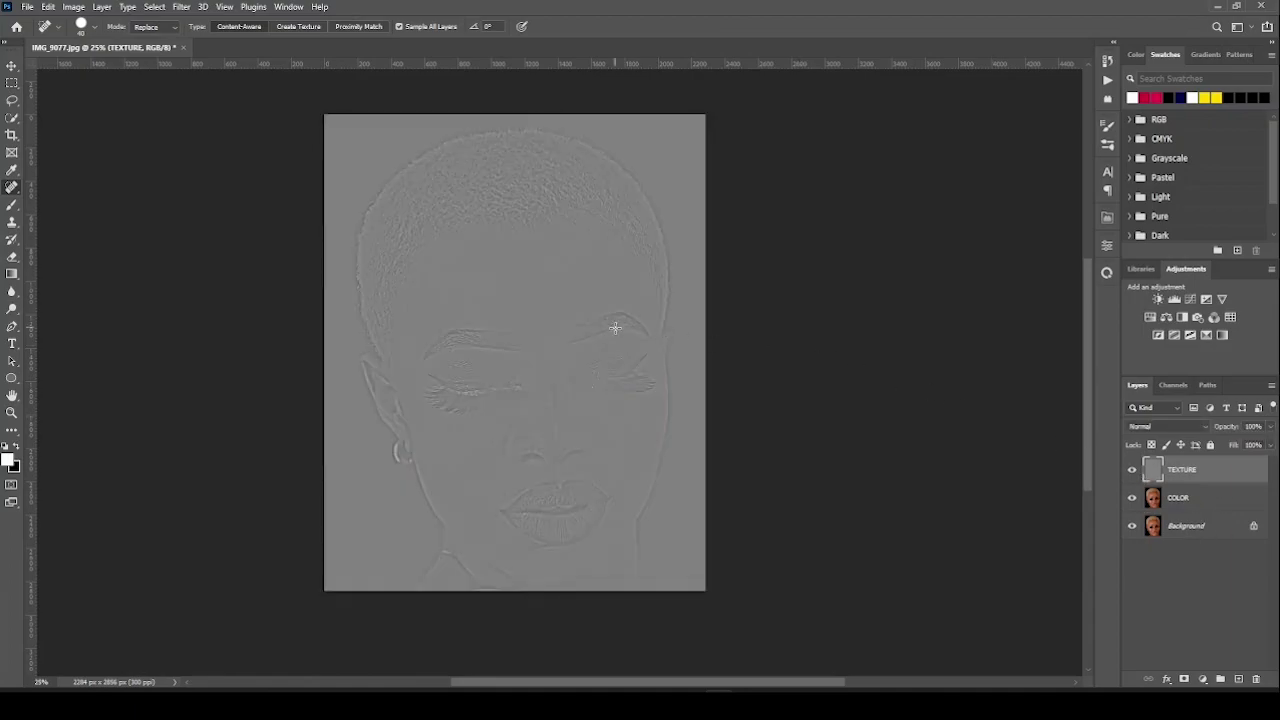
pyautogui.click(1207, 427)
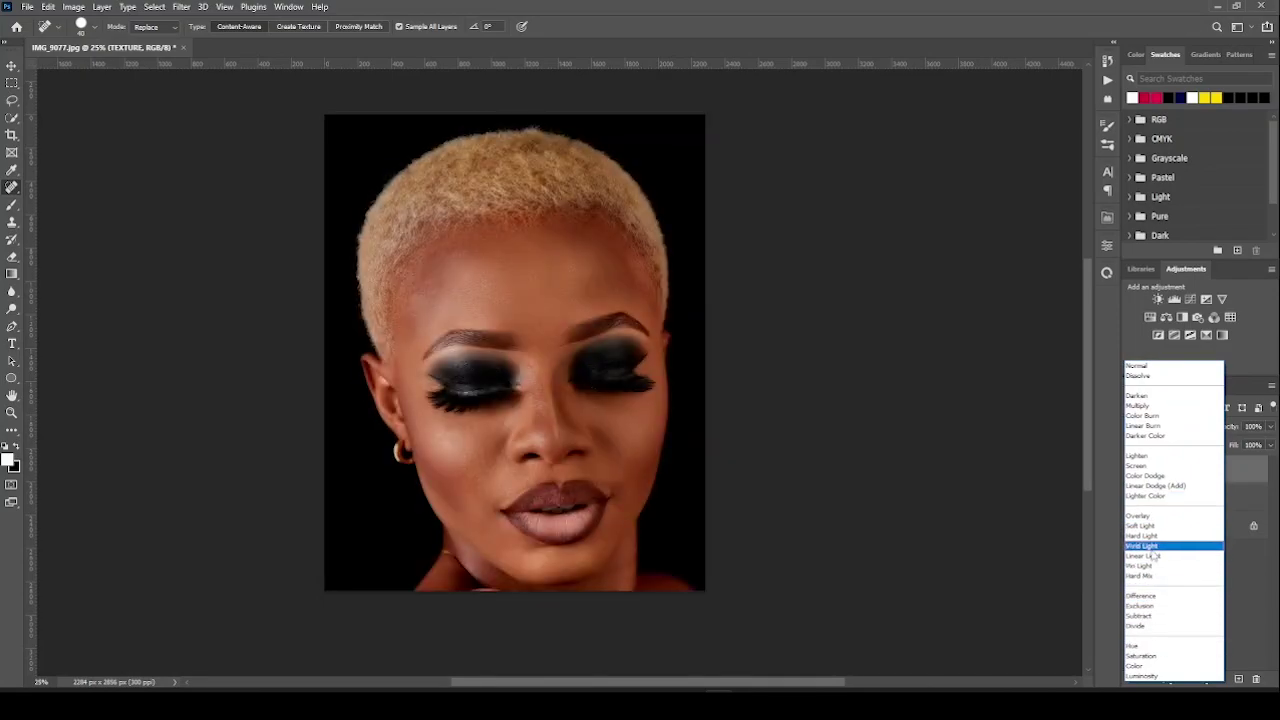
pyautogui.click(1143, 557)
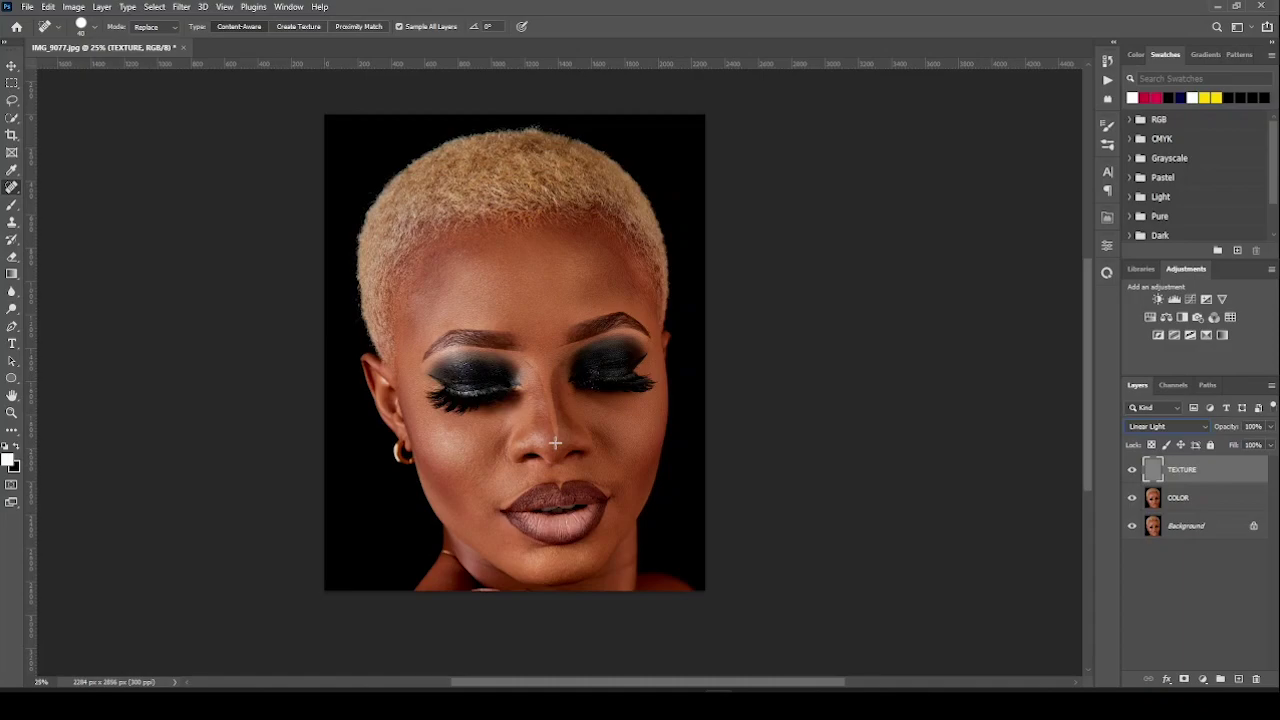
# Check the separation by toggling the visibility of the COLOR and TEXTURE layers in turn.
pyautogui.click(1131, 499)
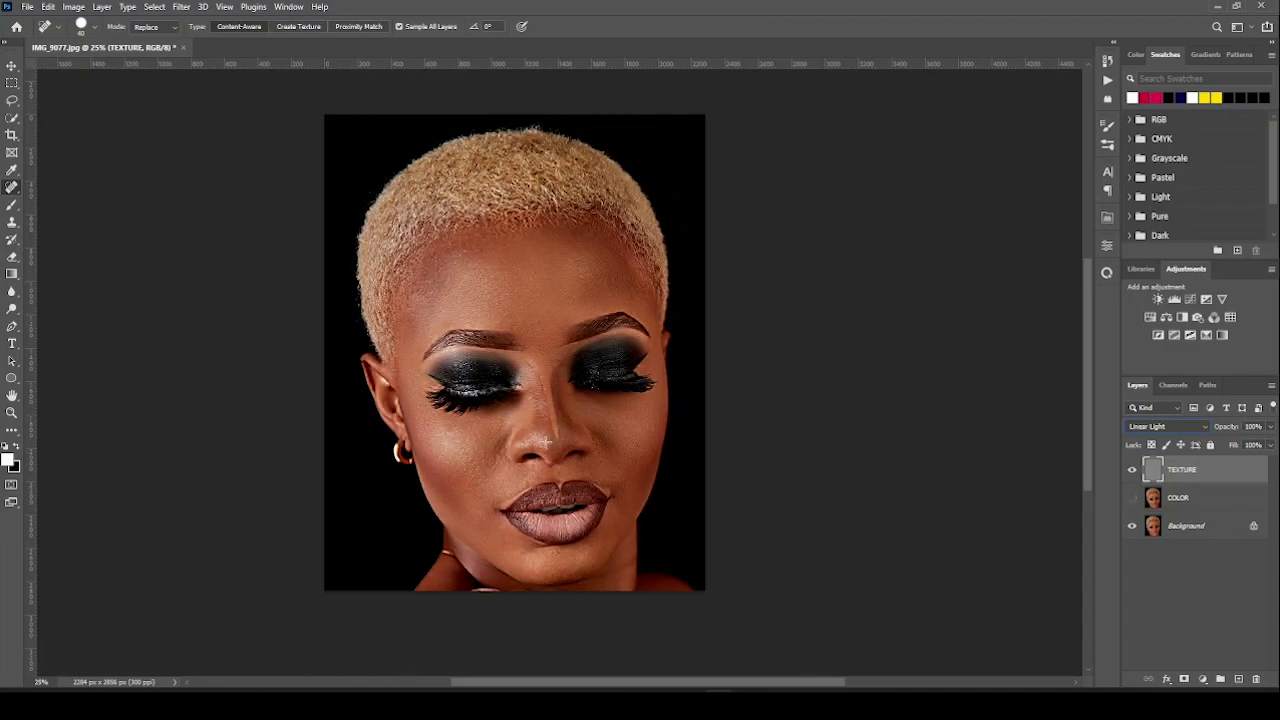
pyautogui.click(1132, 498)
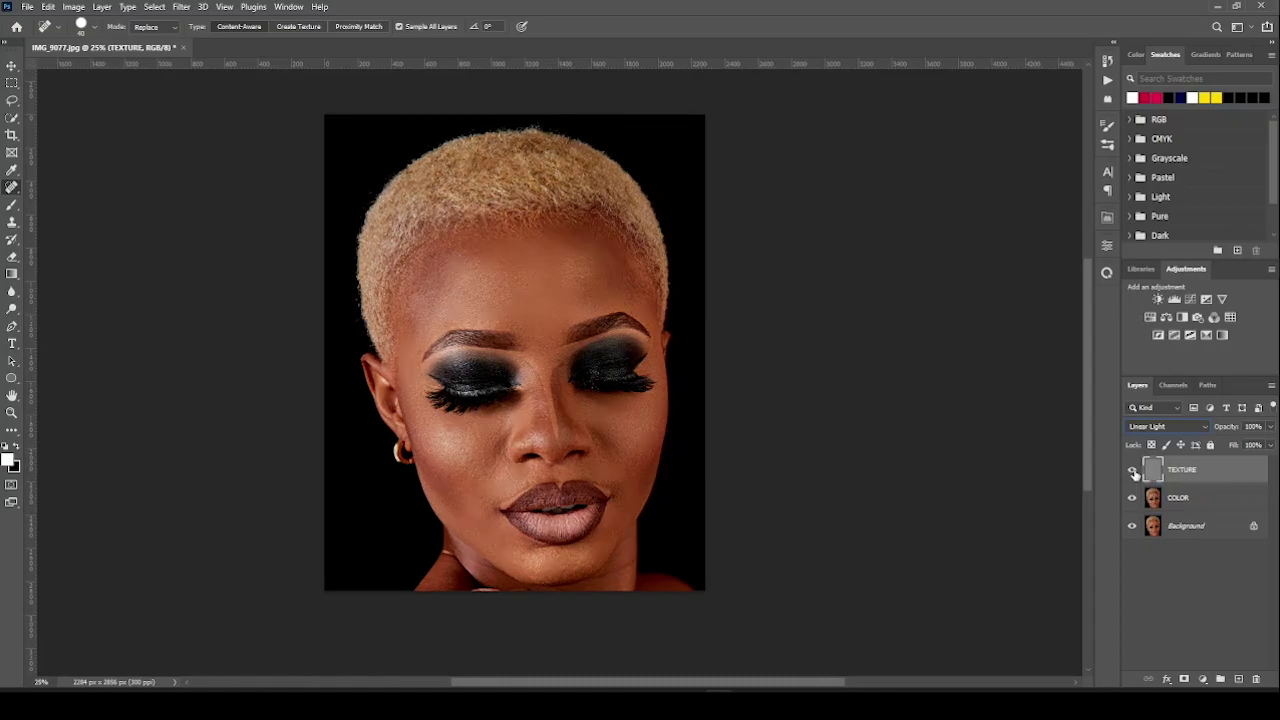
pyautogui.click(1133, 472)
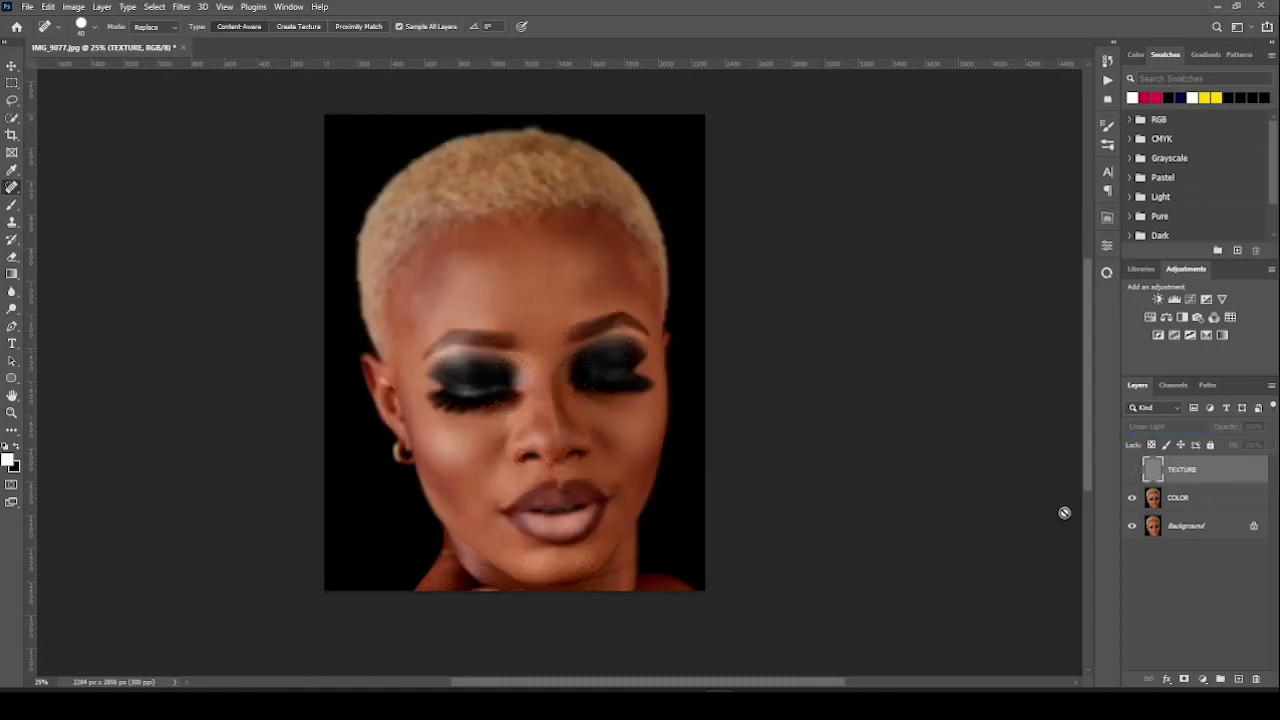
pyautogui.click(1132, 472)
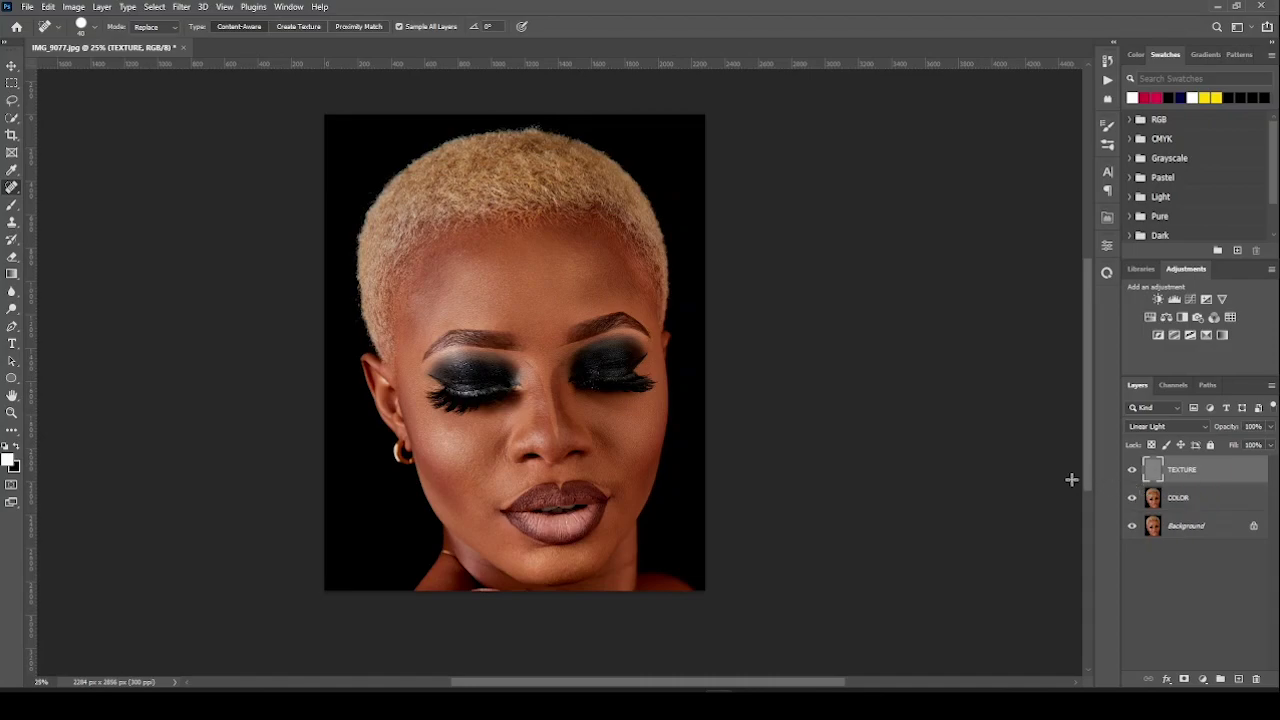
# Duplicate the COLOR layer and clip the copy to COLOR.
pyautogui.click(1210, 502)
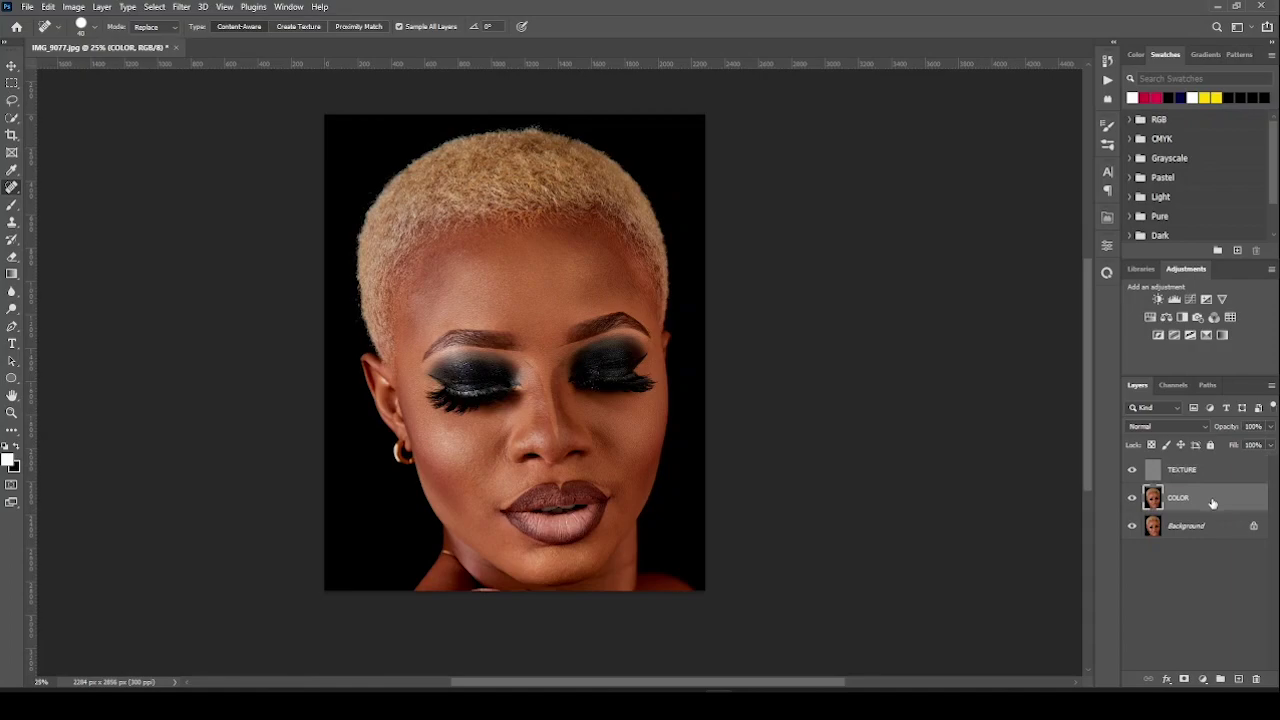
pyautogui.hotkey('ctrl', 'j')
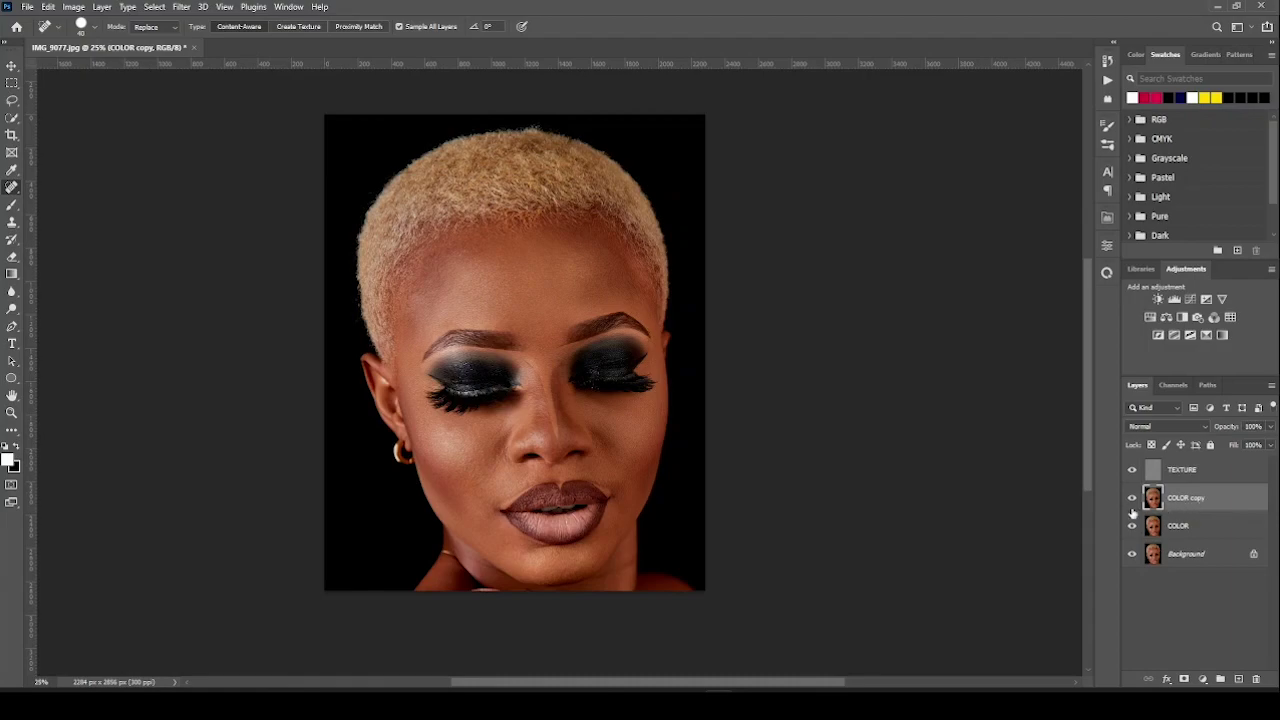
pyautogui.rightClick(1238, 505)
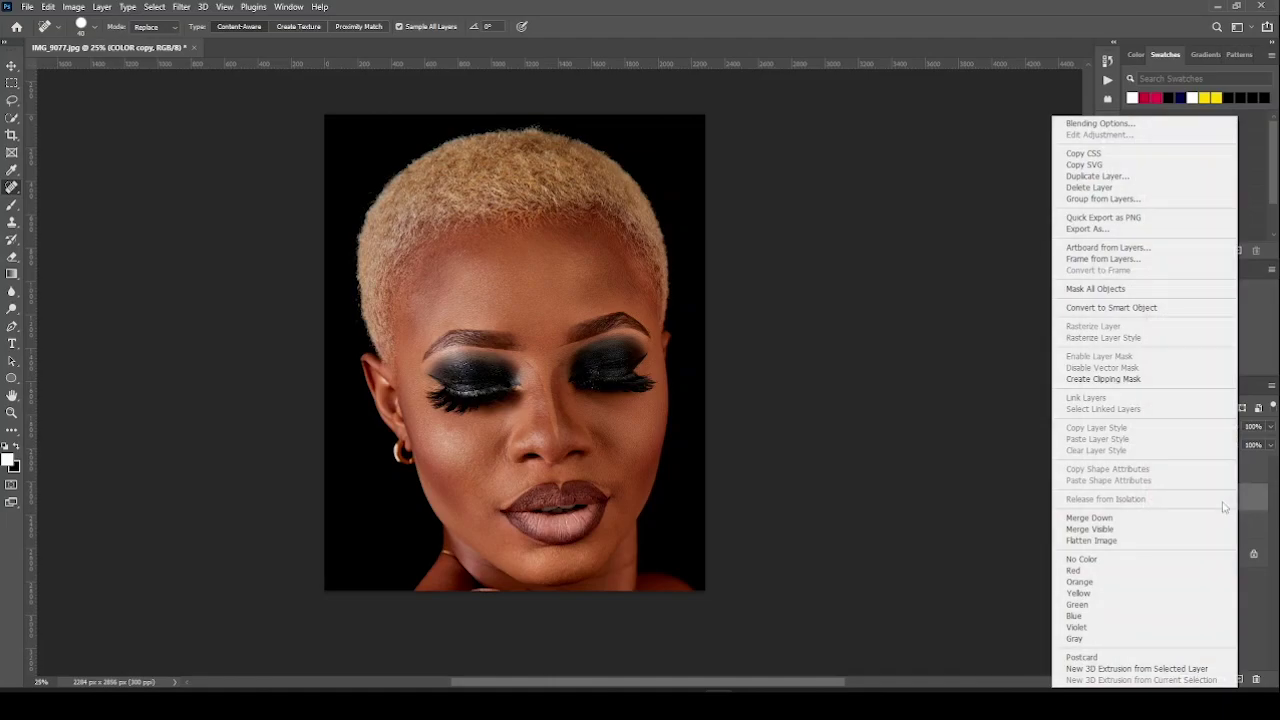
pyautogui.click(1115, 380)
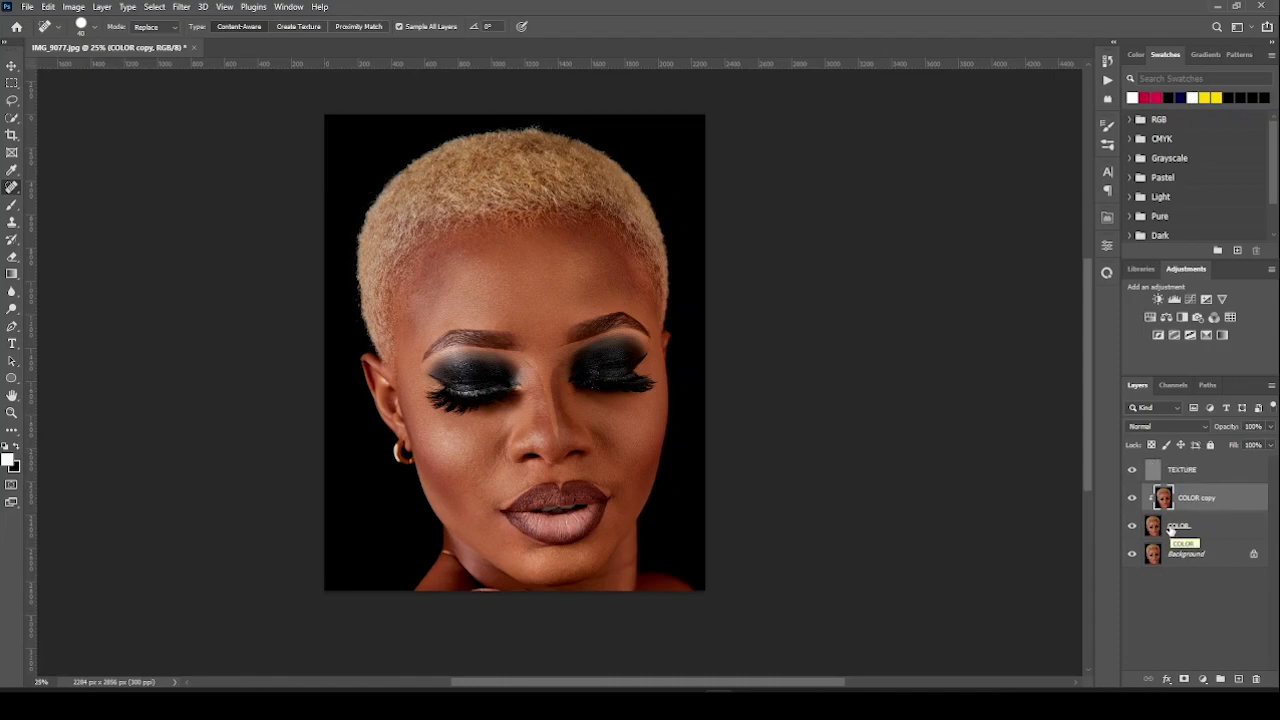
# Group the TEXTURE, COLOR copy and COLOR layers and name the group FS.
pyautogui.click(1209, 474)
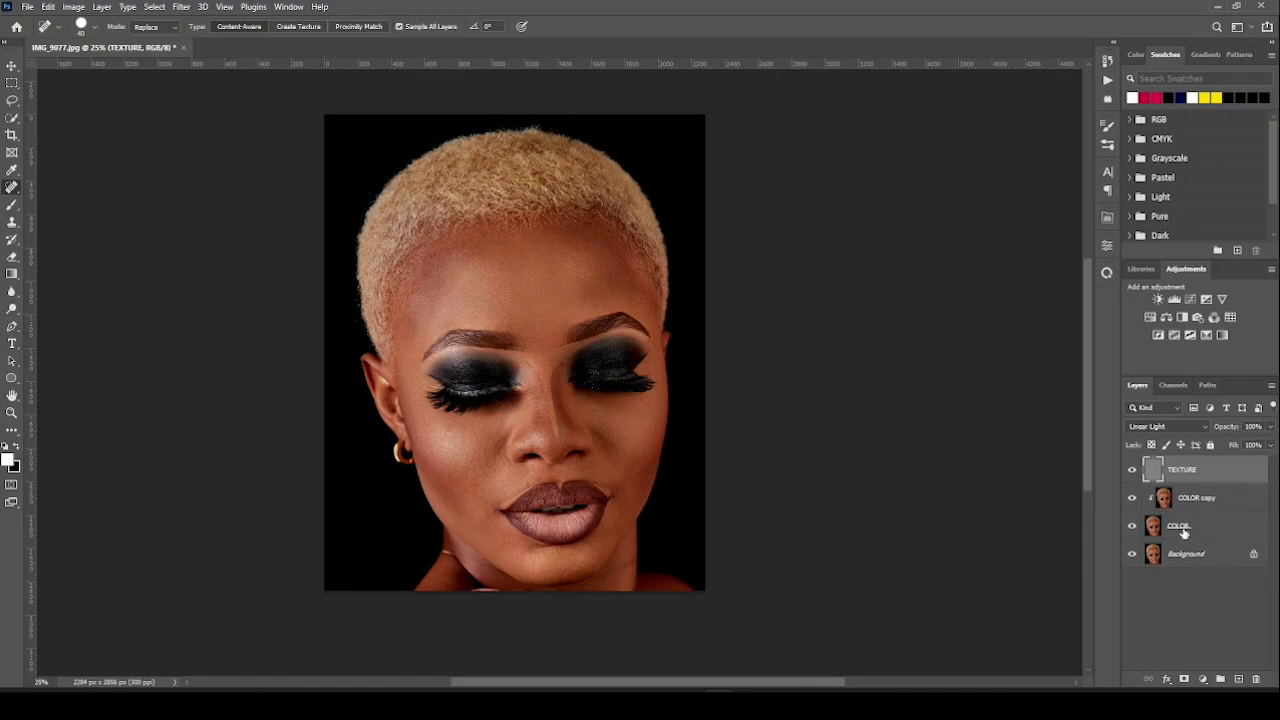
pyautogui.keyDown('shift'); pyautogui.click(1214, 530); pyautogui.keyUp('shift')
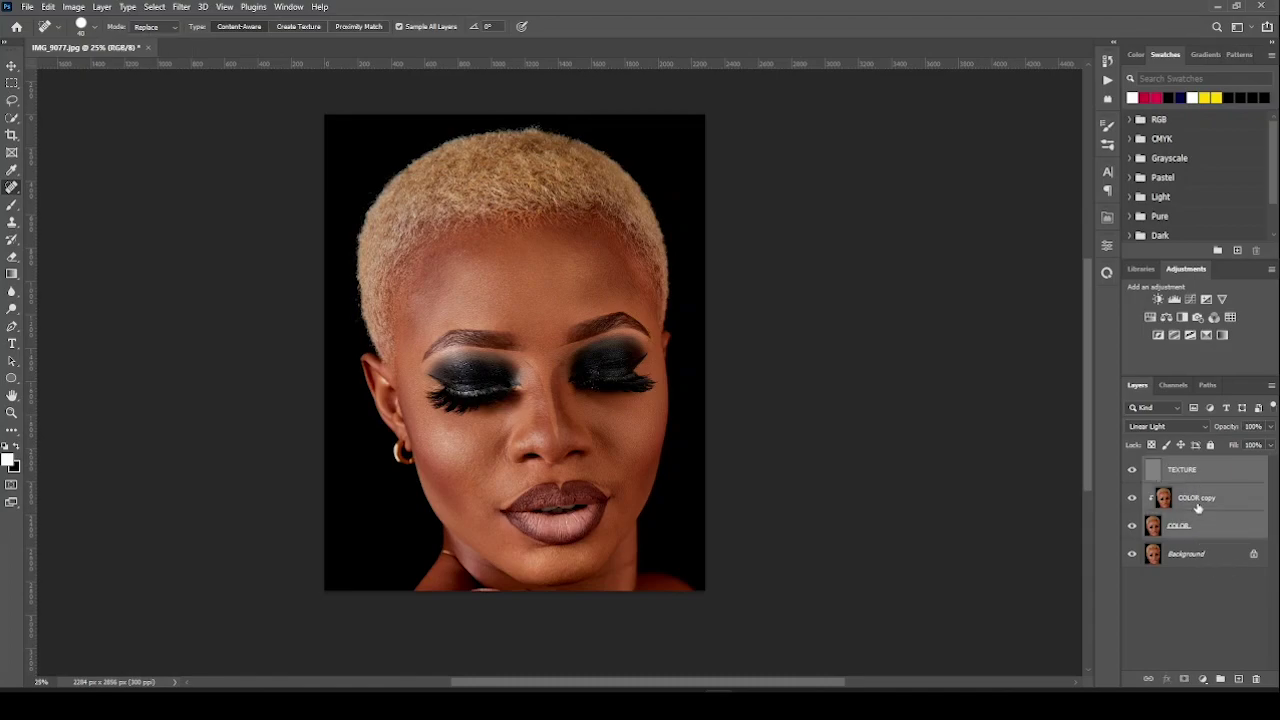
pyautogui.hotkey('ctrl', 'g')
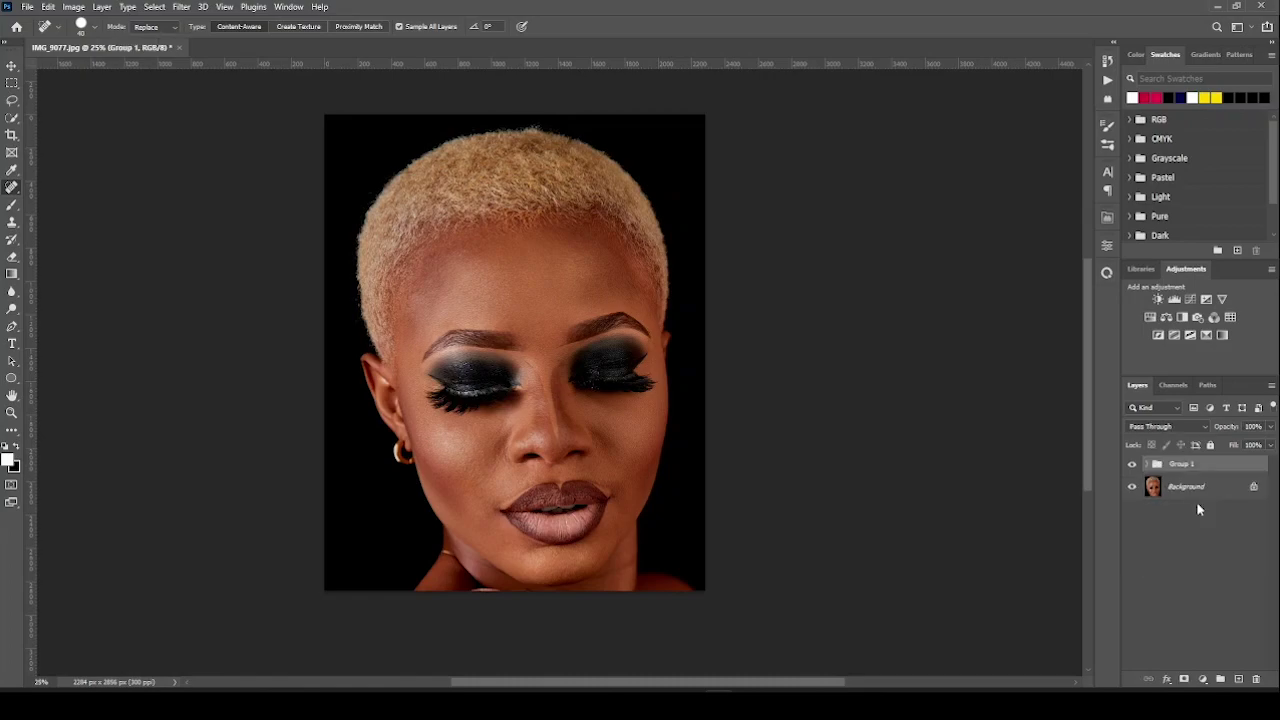
pyautogui.doubleClick(1184, 463)
pyautogui.press('Return')
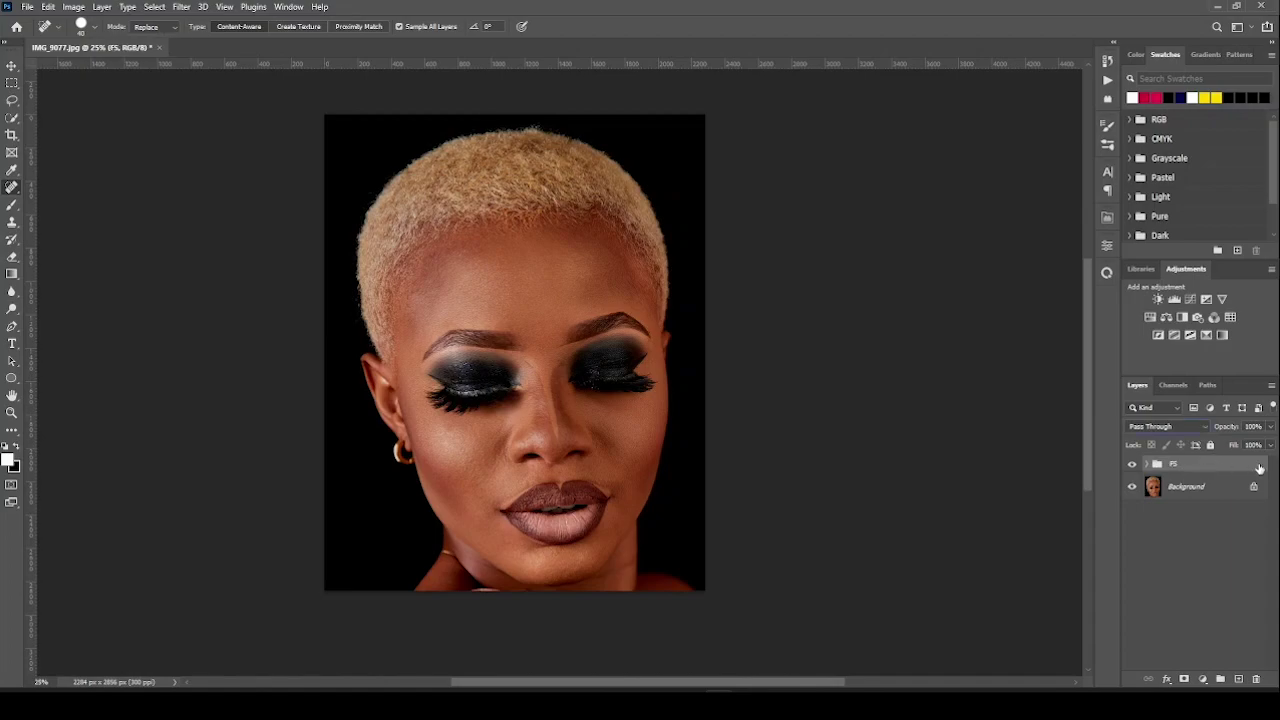
# Make COLOR copy in the FS group active and prepare a cleaned Mixer Brush that cleans after each stroke.
pyautogui.click(1146, 465)
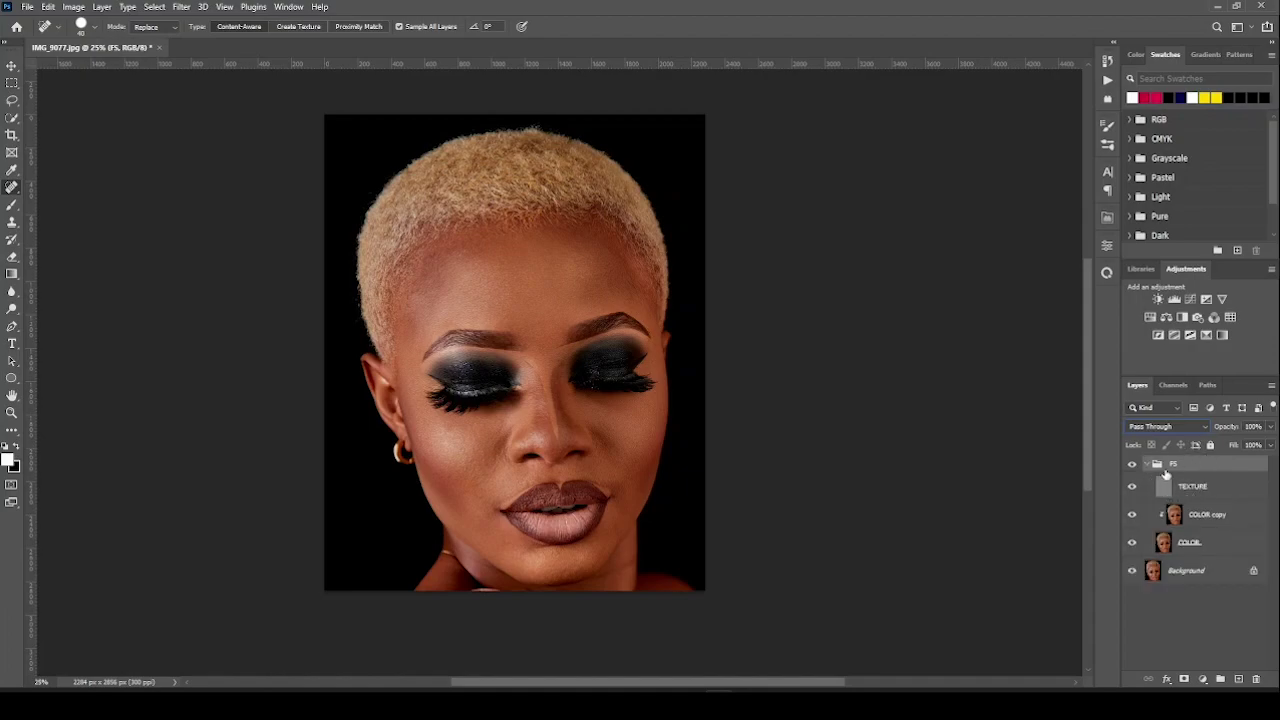
pyautogui.click(1236, 518)
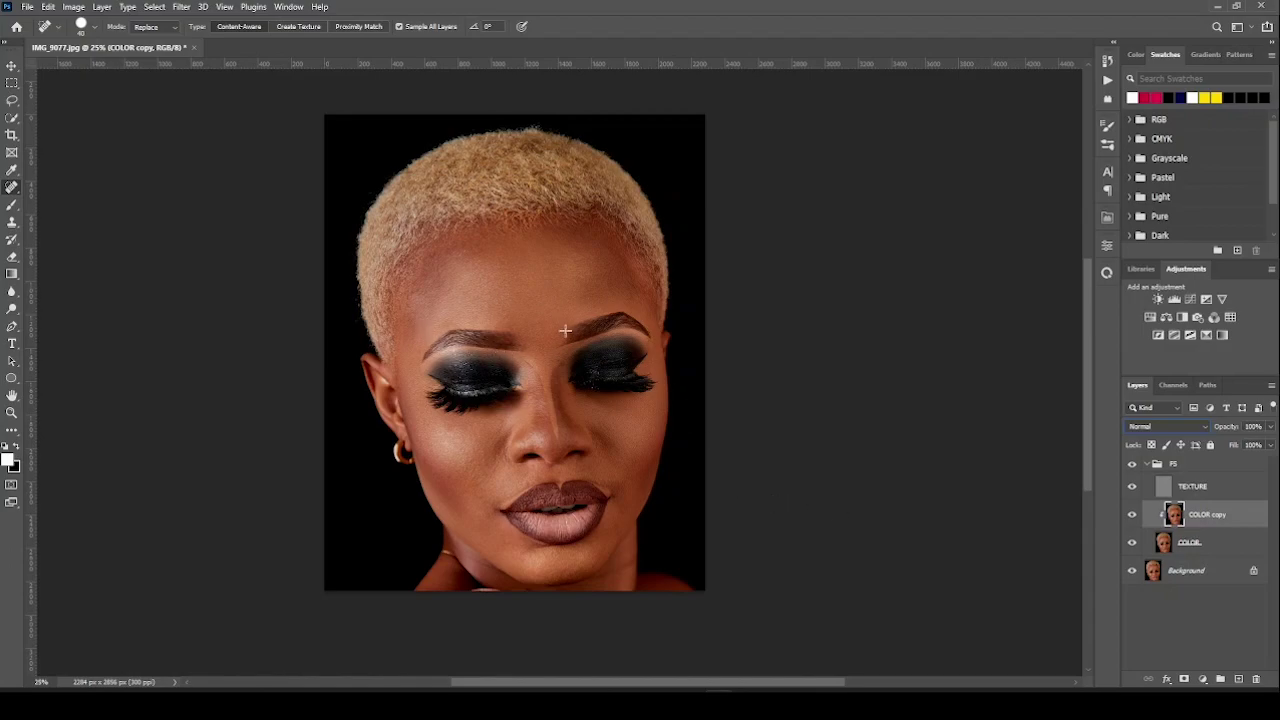
pyautogui.click(12, 204)
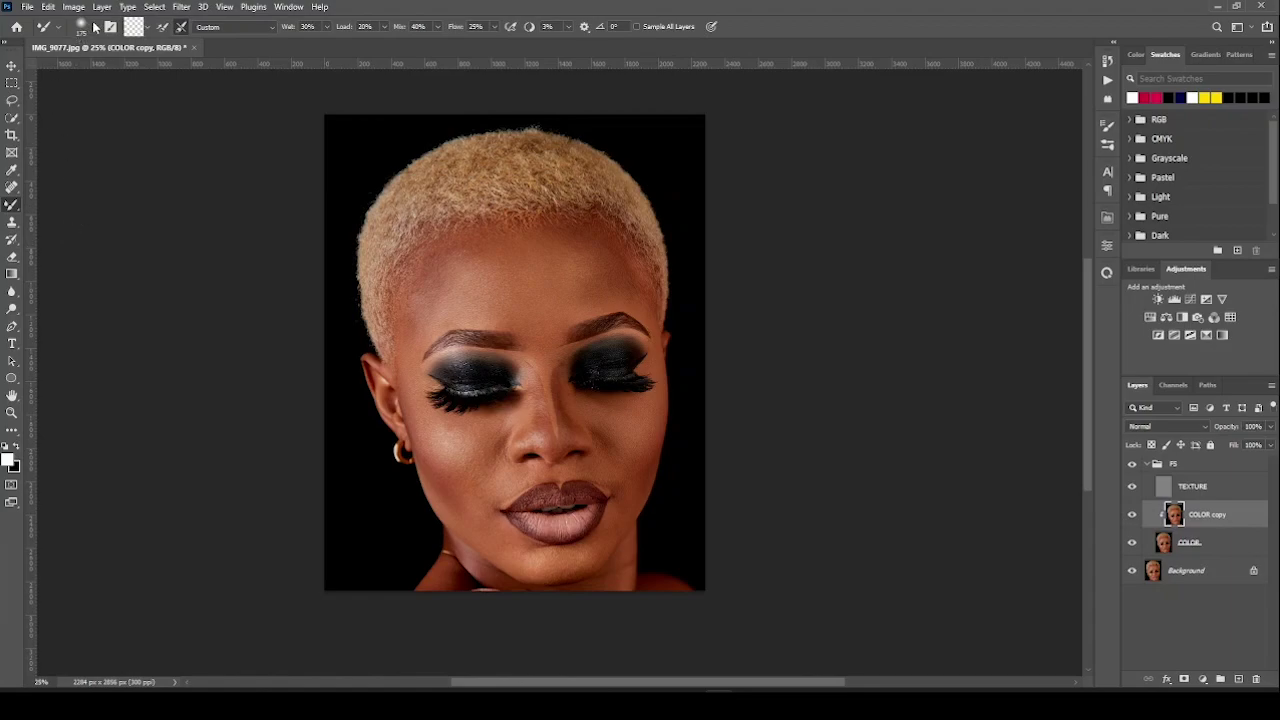
pyautogui.click(147, 28)
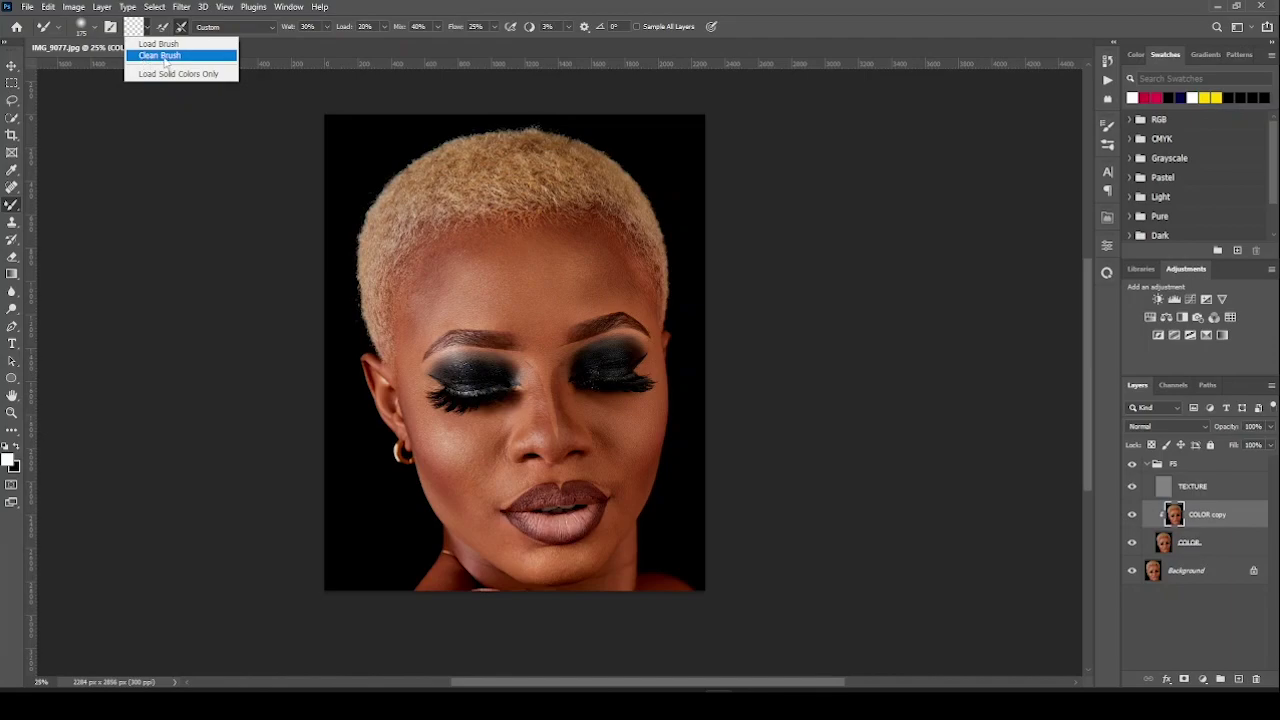
pyautogui.click(165, 60)
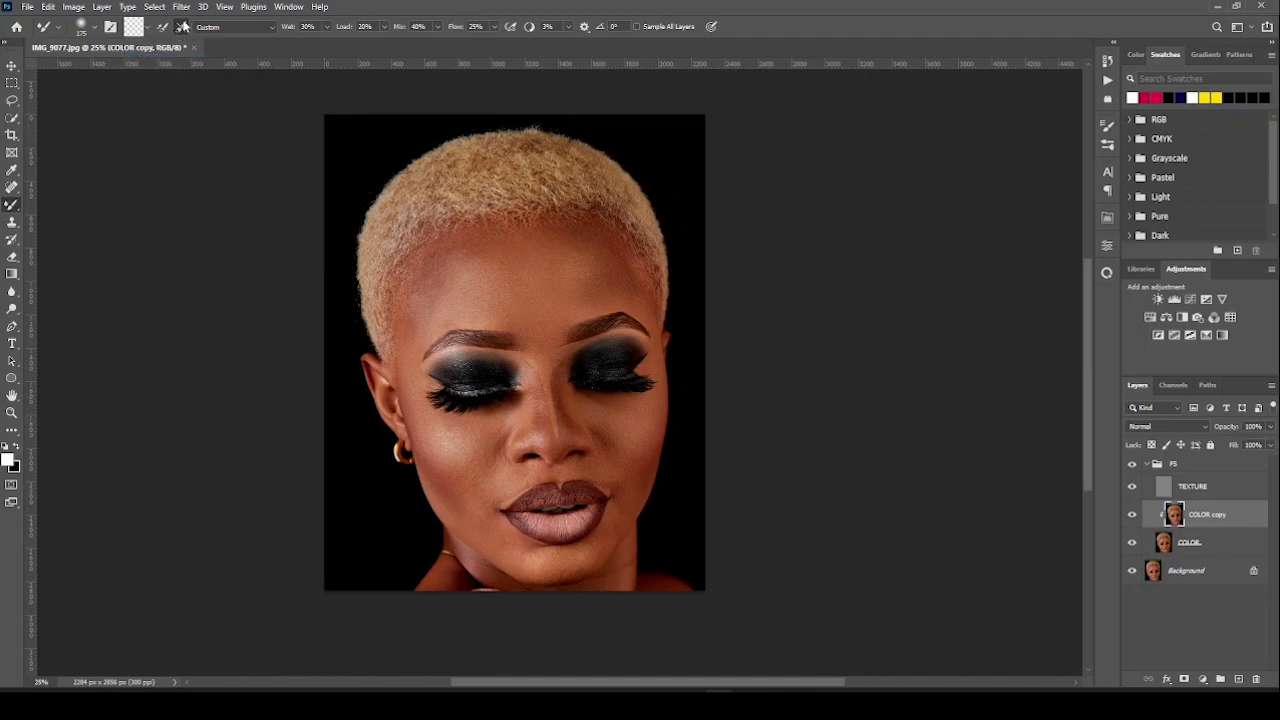
pyautogui.click(182, 29)
# Blend the skin tones of the central forehead with a 400-pixel Mixer Brush.
pyautogui.press(']')
pyautogui.press(']')
pyautogui.press(']')
pyautogui.press(']')
pyautogui.press(']')
pyautogui.moveTo(497, 303)
pyautogui.mouseDown()
pyautogui.moveTo(478, 279)
pyautogui.moveTo(485, 255)
pyautogui.moveTo(452, 286)
pyautogui.moveTo(503, 321)
pyautogui.moveTo(497, 296)
pyautogui.moveTo(515, 298)
pyautogui.moveTo(539, 262)
pyautogui.moveTo(557, 256)
pyautogui.moveTo(587, 278)
pyautogui.moveTo(574, 254)
pyautogui.moveTo(578, 277)
pyautogui.moveTo(617, 274)
pyautogui.moveTo(620, 292)
pyautogui.moveTo(606, 252)
pyautogui.moveTo(567, 264)
pyautogui.moveTo(574, 283)
pyautogui.moveTo(594, 286)
pyautogui.moveTo(529, 296)
pyautogui.moveTo(528, 316)
pyautogui.moveTo(496, 313)
pyautogui.moveTo(483, 267)
pyautogui.moveTo(616, 277)
pyautogui.moveTo(591, 281)
pyautogui.moveTo(576, 242)
pyautogui.moveTo(458, 260)
pyautogui.moveTo(440, 299)
pyautogui.moveTo(470, 309)
pyautogui.moveTo(529, 312)
pyautogui.moveTo(577, 289)
pyautogui.mouseUp()
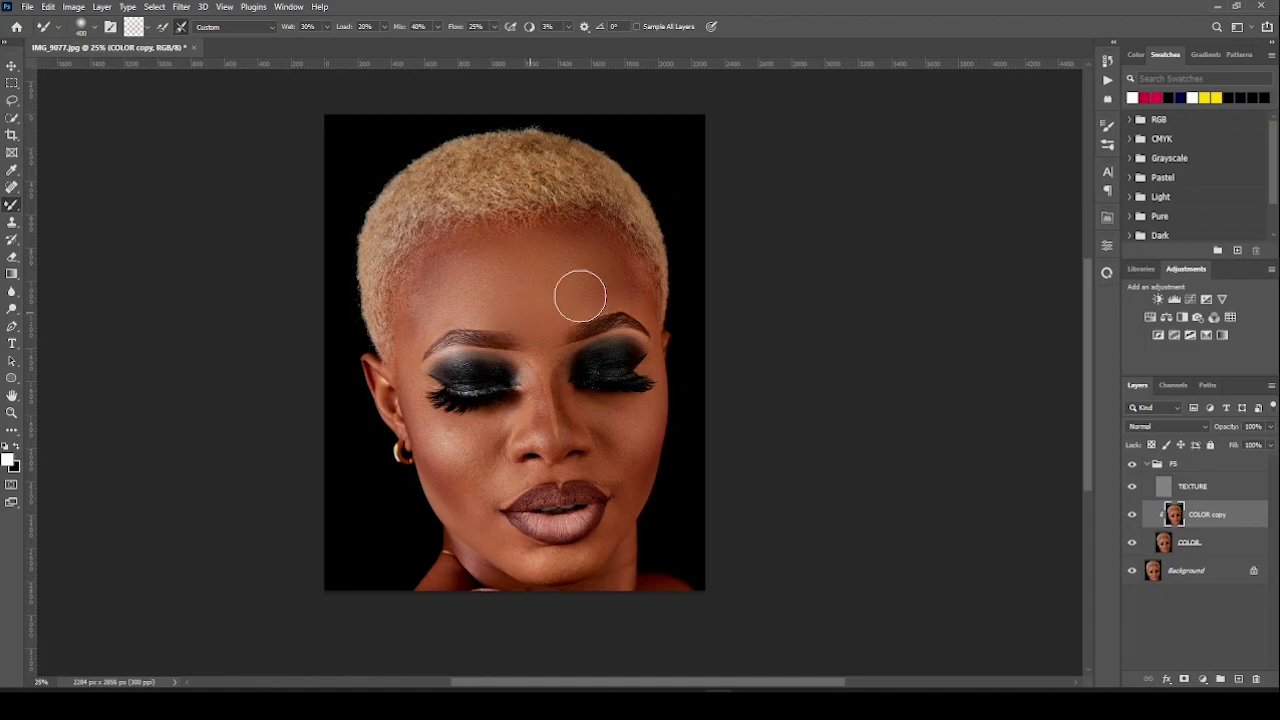
# Hide the TEXTURE layer and smooth the color transitions across the forehead and temple with the Mixer Brush.
pyautogui.click(1133, 488)
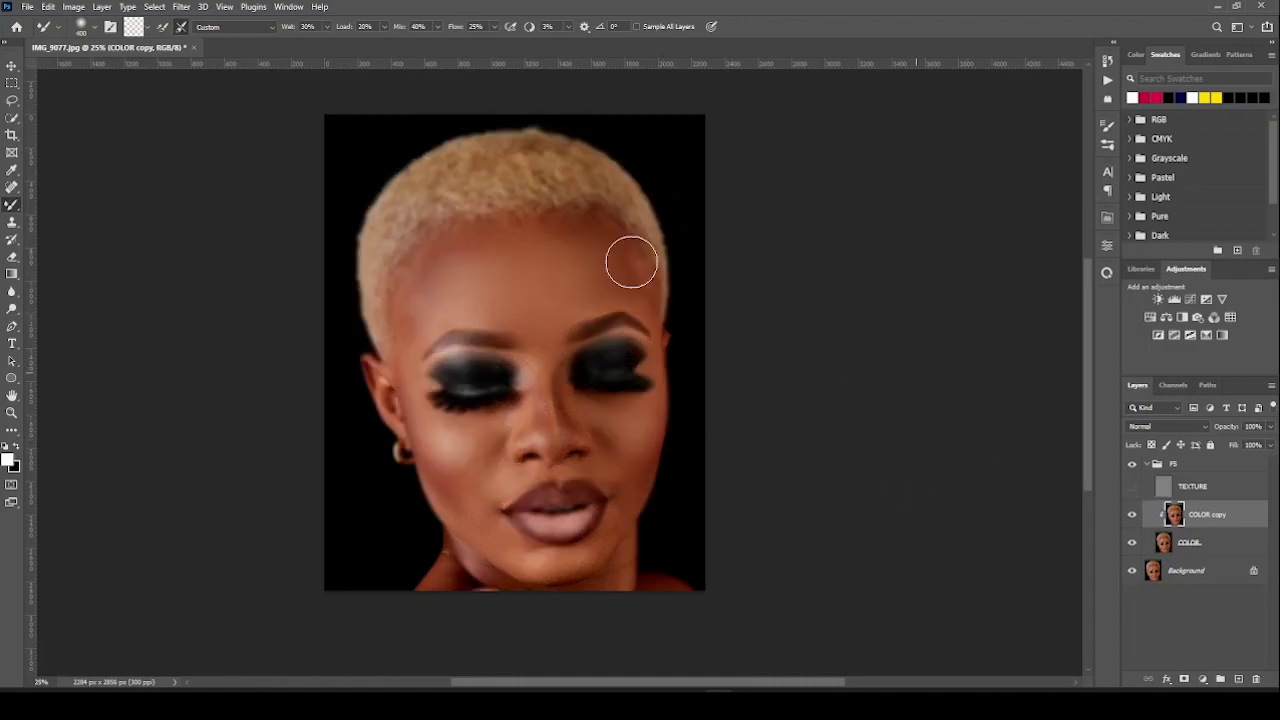
pyautogui.keyDown('alt'); pyautogui.click(563, 257); pyautogui.keyUp('alt')
pyautogui.moveTo(415, 328); pyautogui.dragTo(405, 356)
pyautogui.moveTo(548, 268); pyautogui.dragTo(594, 291)
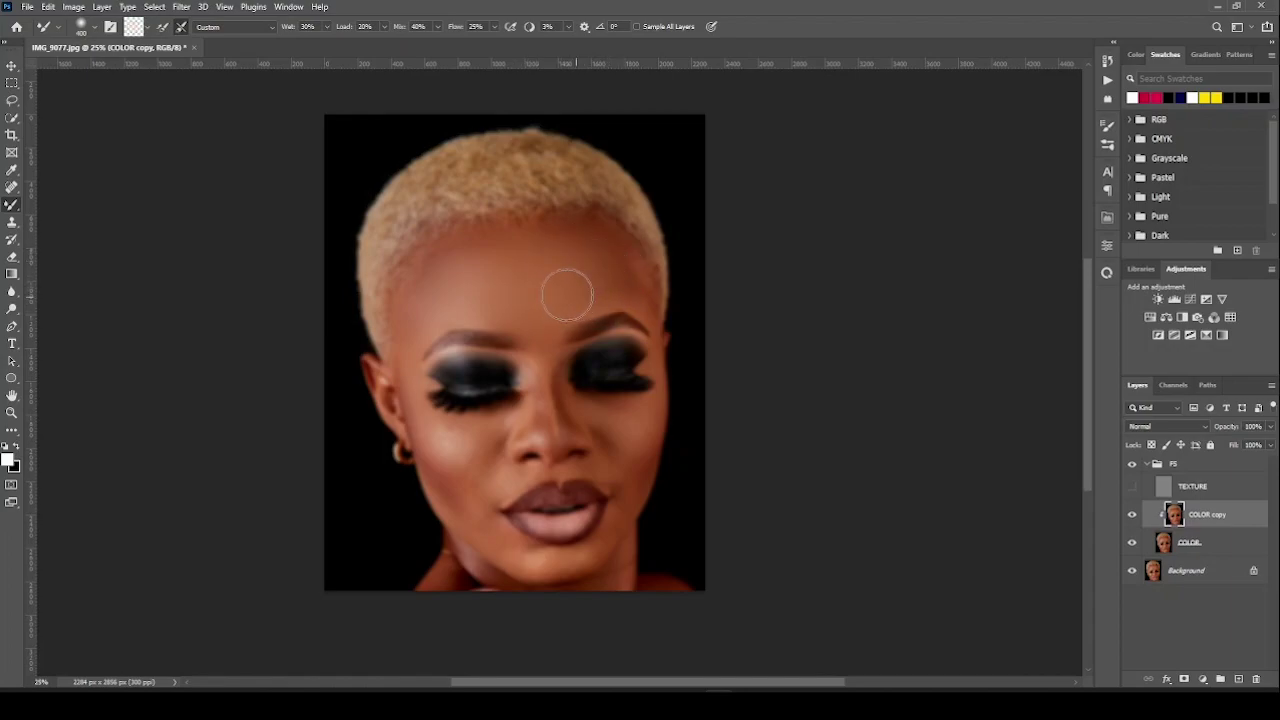
pyautogui.moveTo(528, 272)
pyautogui.mouseDown()
pyautogui.moveTo(506, 254)
pyautogui.moveTo(588, 261)
pyautogui.mouseUp()
# Blend the nose bridge, the skin above the brow and the upper cheek, checking the result with TEXTURE shown.
pyautogui.moveTo(530, 430); pyautogui.dragTo(529, 371)
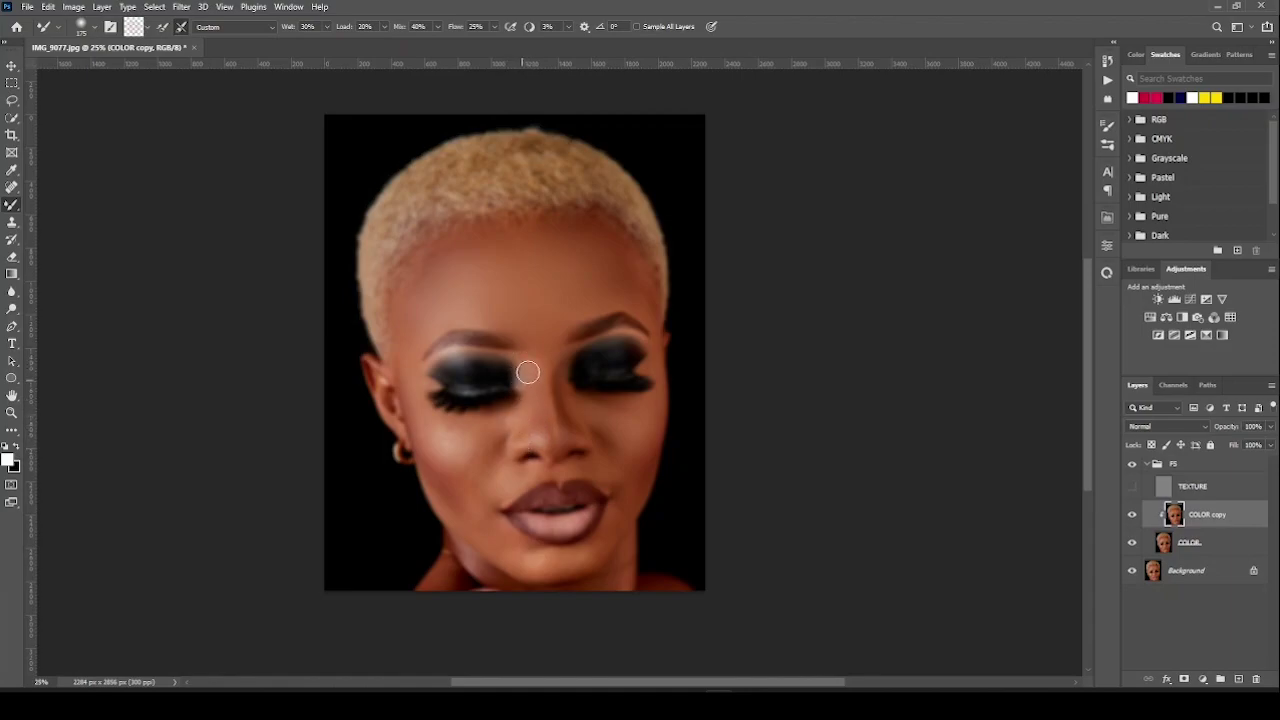
pyautogui.press('[')
pyautogui.moveTo(566, 411); pyautogui.dragTo(565, 405)
pyautogui.moveTo(611, 309); pyautogui.dragTo(611, 300)
pyautogui.moveTo(486, 429)
pyautogui.mouseDown()
pyautogui.moveTo(525, 395)
pyautogui.moveTo(534, 434)
pyautogui.moveTo(517, 456)
pyautogui.moveTo(505, 417)
pyautogui.moveTo(485, 472)
pyautogui.moveTo(472, 438)
pyautogui.moveTo(471, 466)
pyautogui.moveTo(487, 468)
pyautogui.moveTo(520, 410)
pyautogui.moveTo(471, 432)
pyautogui.moveTo(483, 453)
pyautogui.moveTo(450, 433)
pyautogui.moveTo(435, 413)
pyautogui.moveTo(440, 384)
pyautogui.moveTo(407, 392)
pyautogui.moveTo(410, 335)
pyautogui.moveTo(405, 373)
pyautogui.moveTo(444, 472)
pyautogui.moveTo(433, 458)
pyautogui.moveTo(447, 473)
pyautogui.moveTo(488, 458)
pyautogui.moveTo(484, 478)
pyautogui.moveTo(442, 437)
pyautogui.moveTo(471, 458)
pyautogui.moveTo(472, 439)
pyautogui.moveTo(479, 448)
pyautogui.moveTo(523, 418)
pyautogui.moveTo(496, 451)
pyautogui.moveTo(486, 436)
pyautogui.moveTo(484, 492)
pyautogui.moveTo(455, 458)
pyautogui.moveTo(455, 500)
pyautogui.moveTo(441, 472)
pyautogui.moveTo(489, 535)
pyautogui.moveTo(447, 439)
pyautogui.mouseUp()
pyautogui.click(1132, 487)
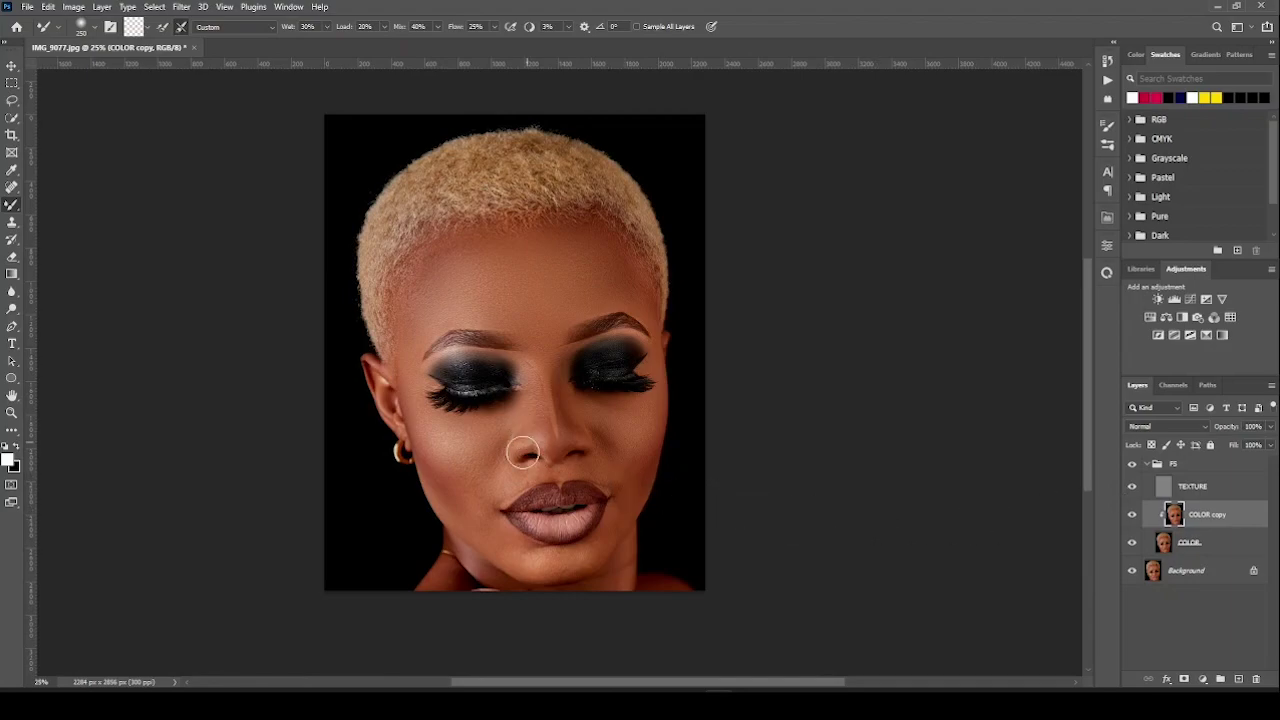
pyautogui.click(1132, 487)
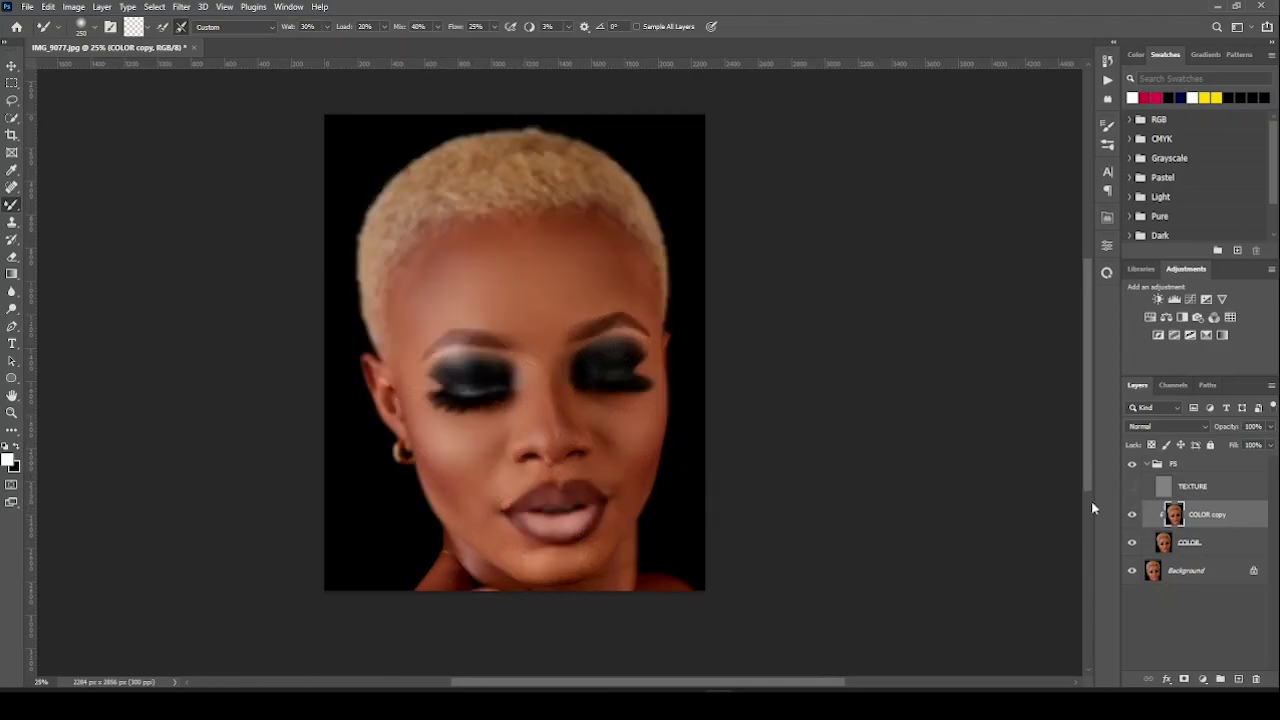
# Smooth the cheek beside the nose and along the earring-side jaw with a 200-pixel Mixer Brush.
pyautogui.press('[')
pyautogui.press('[')
pyautogui.press(']')
pyautogui.press('[')
pyautogui.moveTo(498, 487)
pyautogui.mouseDown()
pyautogui.moveTo(532, 472)
pyautogui.moveTo(487, 526)
pyautogui.moveTo(478, 471)
pyautogui.mouseUp()
pyautogui.moveTo(415, 427)
pyautogui.mouseDown()
pyautogui.moveTo(449, 493)
pyautogui.moveTo(474, 491)
pyautogui.moveTo(471, 427)
pyautogui.moveTo(425, 374)
pyautogui.moveTo(477, 459)
pyautogui.moveTo(441, 485)
pyautogui.moveTo(491, 537)
pyautogui.moveTo(480, 500)
pyautogui.moveTo(485, 533)
pyautogui.mouseUp()
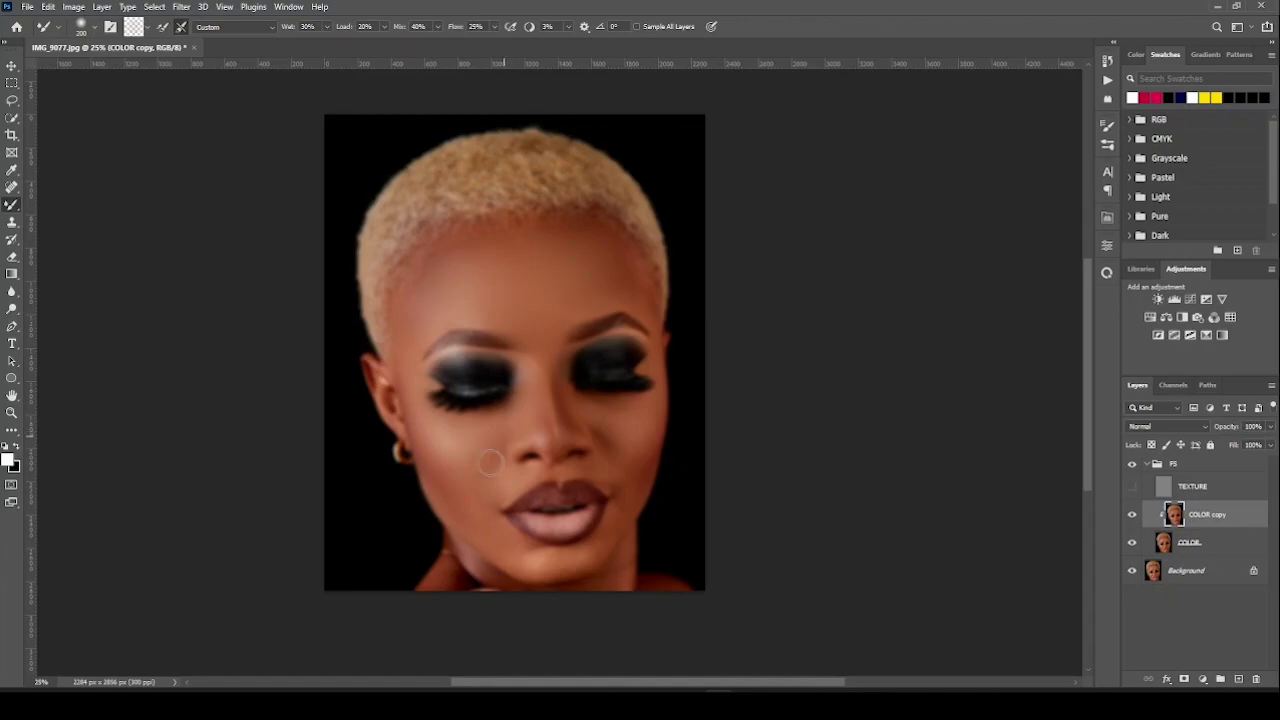
# Blend the inner eye corner, the under-eye area and the outer cheek on the side without the earring.
pyautogui.moveTo(566, 366); pyautogui.dragTo(577, 363)
pyautogui.press(']')
pyautogui.moveTo(647, 408)
pyautogui.mouseDown()
pyautogui.moveTo(594, 420)
pyautogui.moveTo(611, 406)
pyautogui.mouseUp()
pyautogui.press(']')
pyautogui.moveTo(651, 474)
pyautogui.mouseDown()
pyautogui.moveTo(602, 439)
pyautogui.moveTo(622, 471)
pyautogui.moveTo(632, 416)
pyautogui.moveTo(586, 400)
pyautogui.moveTo(633, 447)
pyautogui.moveTo(629, 483)
pyautogui.moveTo(579, 460)
pyautogui.moveTo(521, 486)
pyautogui.moveTo(575, 463)
pyautogui.moveTo(618, 474)
pyautogui.moveTo(626, 502)
pyautogui.moveTo(653, 404)
pyautogui.moveTo(590, 402)
pyautogui.moveTo(626, 415)
pyautogui.moveTo(654, 405)
pyautogui.moveTo(627, 466)
pyautogui.moveTo(598, 446)
pyautogui.moveTo(633, 483)
pyautogui.moveTo(651, 430)
pyautogui.moveTo(636, 486)
pyautogui.moveTo(590, 560)
pyautogui.moveTo(524, 547)
pyautogui.moveTo(541, 572)
pyautogui.moveTo(586, 560)
pyautogui.moveTo(576, 573)
pyautogui.moveTo(611, 533)
pyautogui.moveTo(583, 557)
pyautogui.moveTo(529, 554)
pyautogui.moveTo(536, 574)
pyautogui.moveTo(580, 566)
pyautogui.moveTo(595, 542)
pyautogui.moveTo(561, 561)
pyautogui.moveTo(510, 534)
pyautogui.moveTo(444, 573)
pyautogui.moveTo(437, 601)
pyautogui.moveTo(468, 590)
pyautogui.moveTo(475, 564)
pyautogui.moveTo(508, 587)
pyautogui.moveTo(467, 557)
pyautogui.moveTo(440, 596)
pyautogui.moveTo(601, 581)
pyautogui.moveTo(630, 555)
pyautogui.moveTo(576, 590)
pyautogui.moveTo(650, 591)
pyautogui.mouseUp()
# Blend the jaw edge beside the mouth with a 100-pixel Mixer Brush and show the TEXTURE layer again.
pyautogui.press('[')
pyautogui.press('[')
pyautogui.press('[')
pyautogui.press('[')
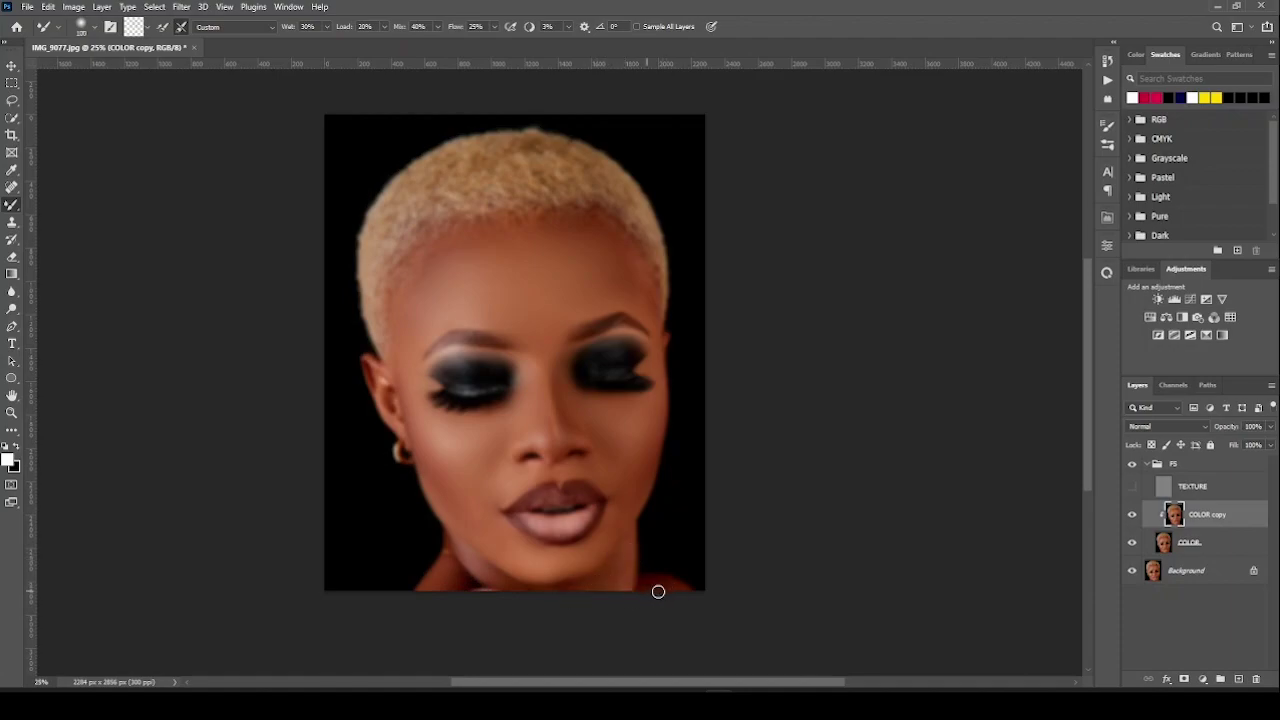
pyautogui.moveTo(624, 516)
pyautogui.mouseDown()
pyautogui.moveTo(560, 591)
pyautogui.moveTo(558, 574)
pyautogui.moveTo(617, 517)
pyautogui.moveTo(634, 479)
pyautogui.mouseUp()
pyautogui.press(']')
pyautogui.press(']')
pyautogui.press(']')
pyautogui.press(']')
pyautogui.click(1133, 487)
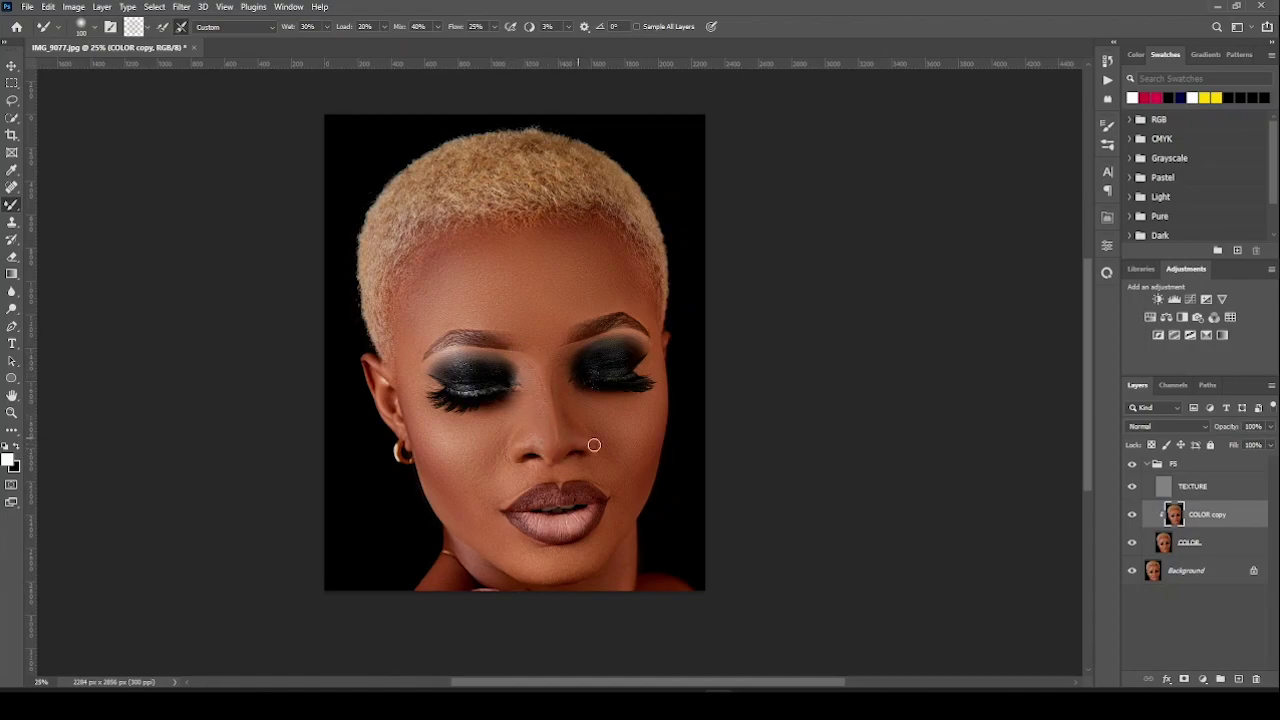
# Compare the portrait before and after smoothing by toggling the FS group's visibility.
pyautogui.press(']')
pyautogui.press(']')
pyautogui.press(']')
pyautogui.press(']')
pyautogui.press(']')
pyautogui.press(']')
pyautogui.press(']')
pyautogui.click(1133, 466)
pyautogui.click(1132, 470)
pyautogui.click(1132, 465)
# Blend the skin from the earring-side cheek down across the chin and neck with a 200-pixel Mixer Brush.
pyautogui.press('[')
pyautogui.press('[')
pyautogui.press('[')
pyautogui.moveTo(431, 457)
pyautogui.mouseDown()
pyautogui.moveTo(405, 362)
pyautogui.moveTo(445, 464)
pyautogui.moveTo(442, 417)
pyautogui.moveTo(472, 436)
pyautogui.moveTo(488, 424)
pyautogui.moveTo(472, 441)
pyautogui.moveTo(494, 463)
pyautogui.moveTo(534, 413)
pyautogui.moveTo(536, 385)
pyautogui.moveTo(578, 426)
pyautogui.moveTo(561, 396)
pyautogui.moveTo(569, 374)
pyautogui.moveTo(594, 432)
pyautogui.moveTo(594, 406)
pyautogui.moveTo(619, 414)
pyautogui.moveTo(568, 360)
pyautogui.moveTo(560, 393)
pyautogui.moveTo(569, 379)
pyautogui.moveTo(596, 424)
pyautogui.moveTo(655, 406)
pyautogui.moveTo(666, 353)
pyautogui.moveTo(656, 325)
pyautogui.moveTo(655, 353)
pyautogui.moveTo(656, 304)
pyautogui.moveTo(641, 282)
pyautogui.moveTo(655, 408)
pyautogui.moveTo(614, 529)
pyautogui.moveTo(618, 588)
pyautogui.moveTo(521, 592)
pyautogui.moveTo(464, 553)
pyautogui.moveTo(503, 583)
pyautogui.moveTo(460, 577)
pyautogui.moveTo(438, 591)
pyautogui.moveTo(447, 578)
pyautogui.moveTo(466, 603)
pyautogui.moveTo(610, 601)
pyautogui.moveTo(637, 591)
pyautogui.moveTo(626, 570)
pyautogui.moveTo(633, 595)
pyautogui.moveTo(686, 603)
pyautogui.moveTo(628, 597)
pyautogui.mouseUp()
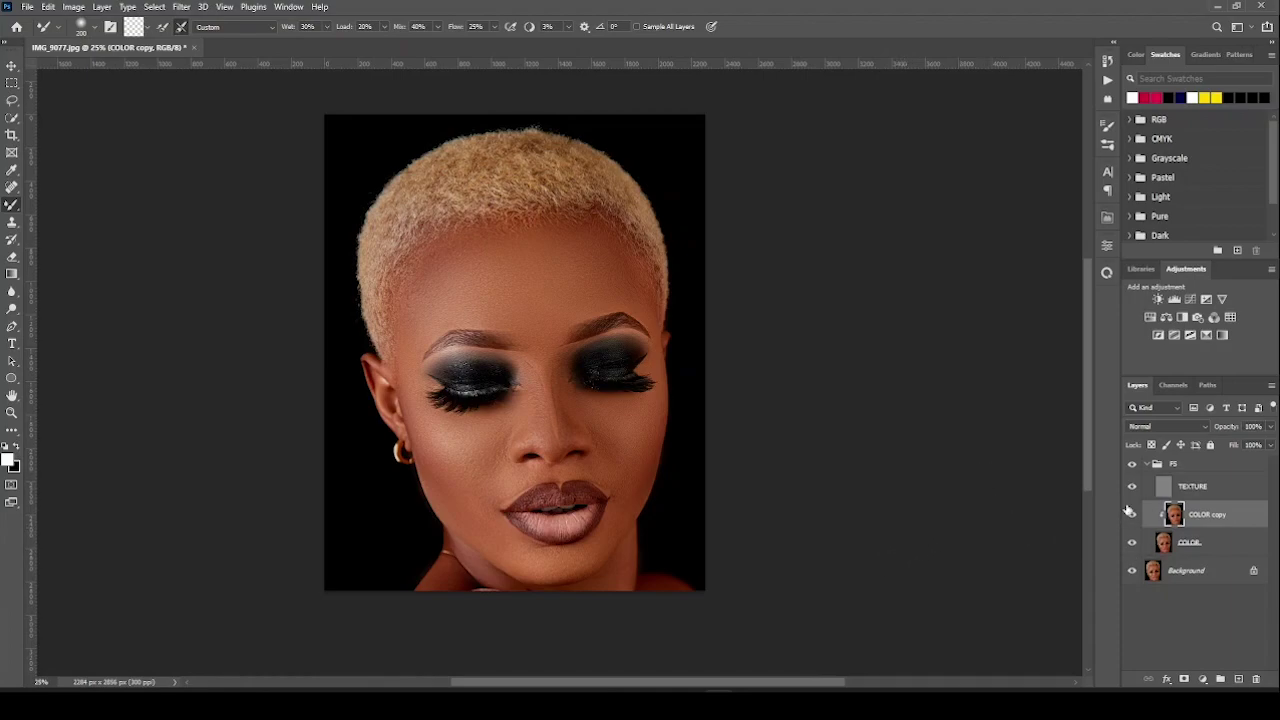
# Collapse the FS group and compare the portrait with and without it.
pyautogui.click(1147, 464)
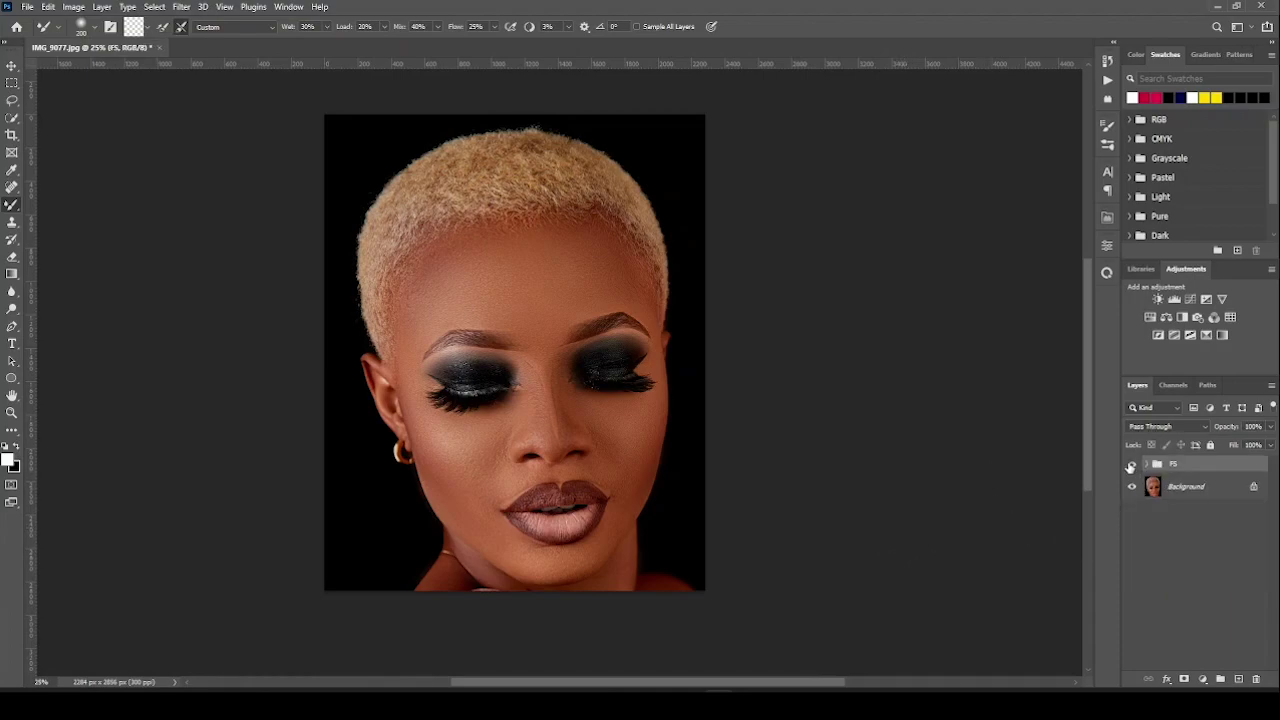
pyautogui.click(1132, 465)
pyautogui.click(1132, 466)
pyautogui.click(1132, 466)
pyautogui.click(1132, 466)
# Add two Curves adjustment layers above the FS group and hide the upper one.
pyautogui.click(1190, 300)
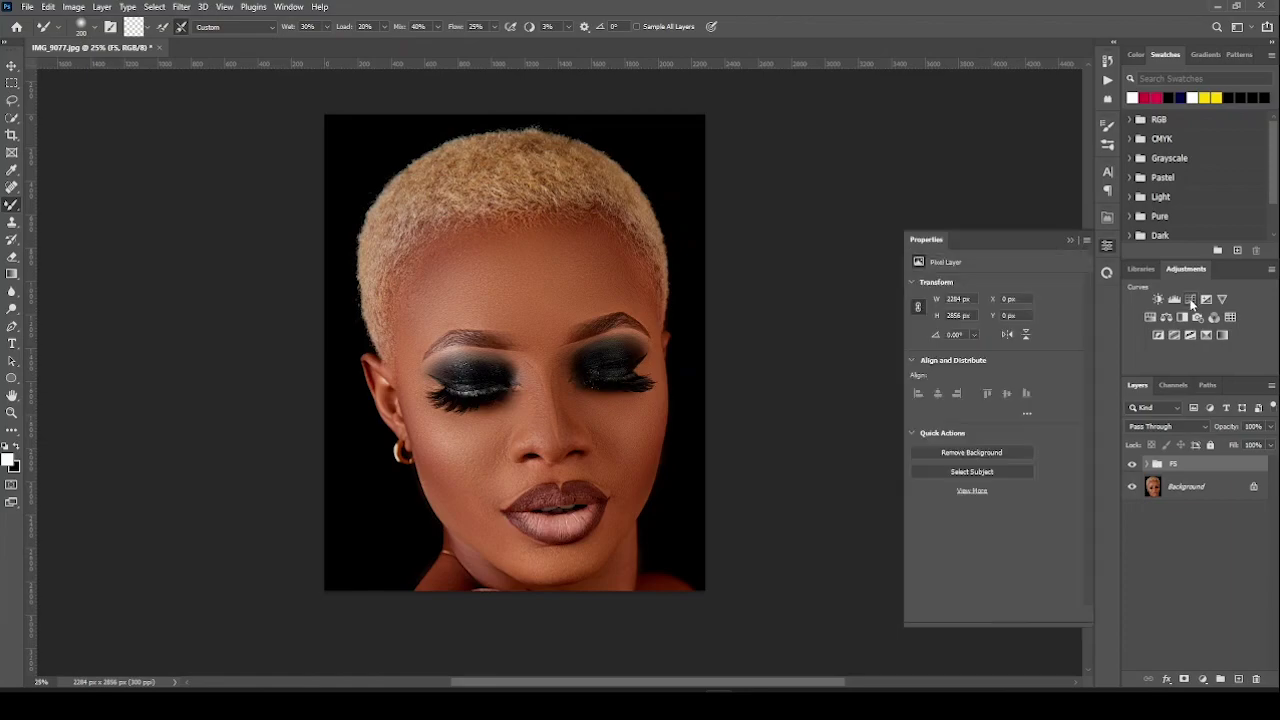
pyautogui.click(1190, 300)
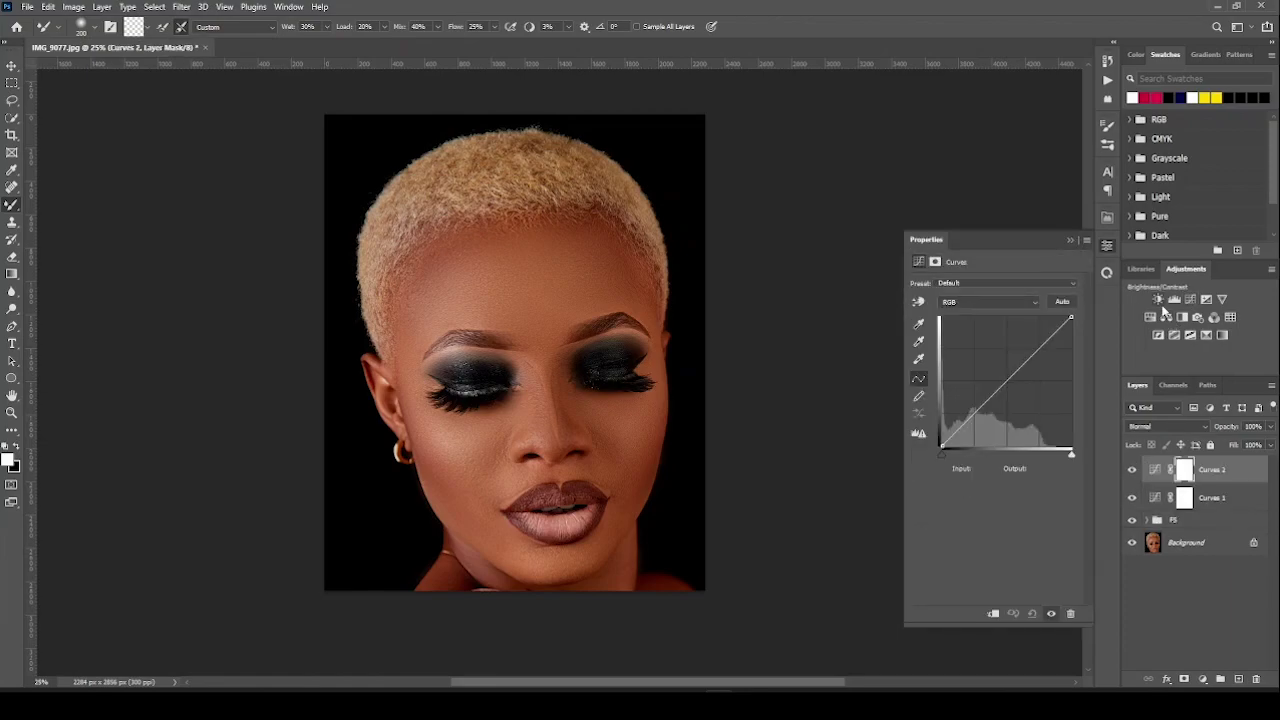
pyautogui.click(1131, 470)
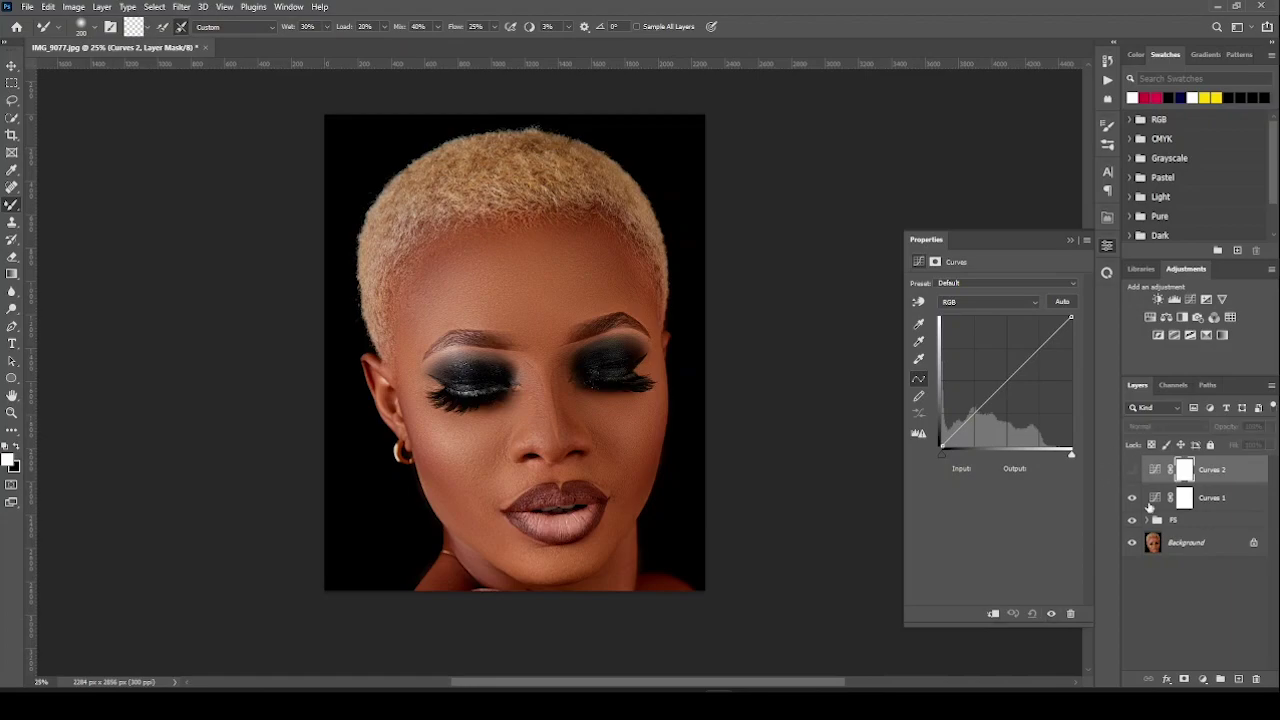
# Lift the Curves 1 midtones to input 98, output 133, and invert its layer mask to black.
pyautogui.click(1184, 497)
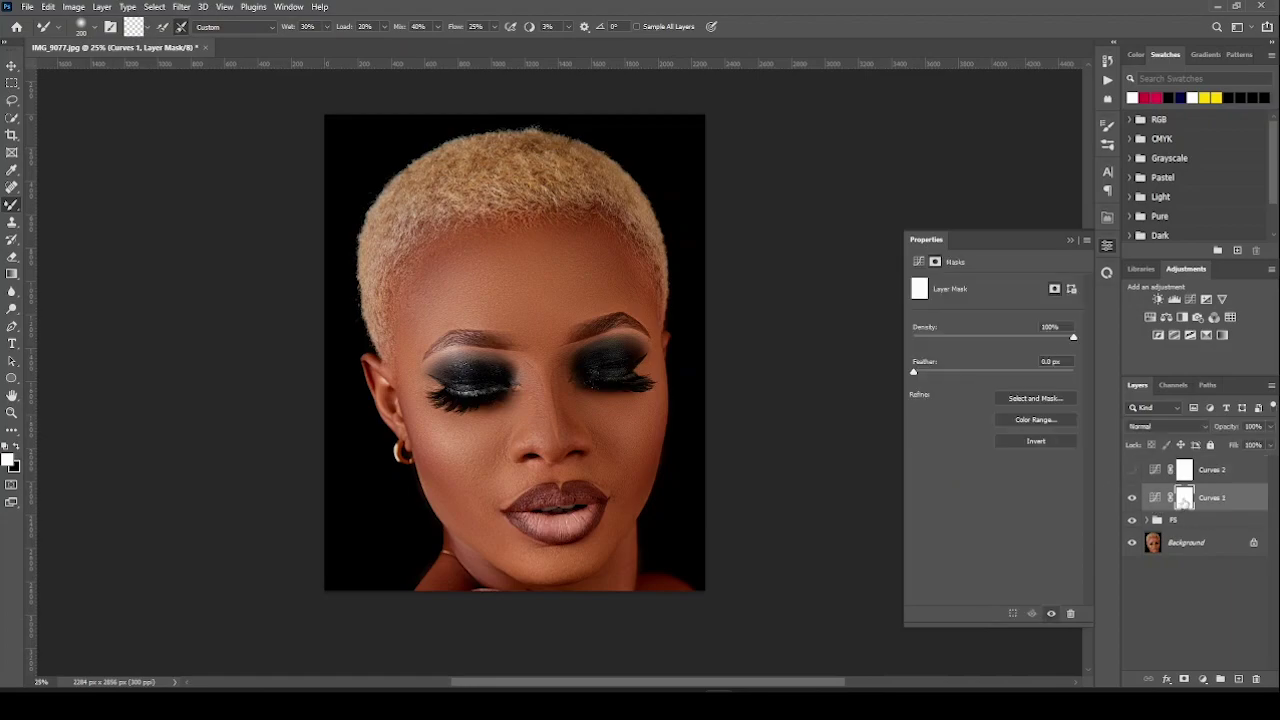
pyautogui.click(1155, 497)
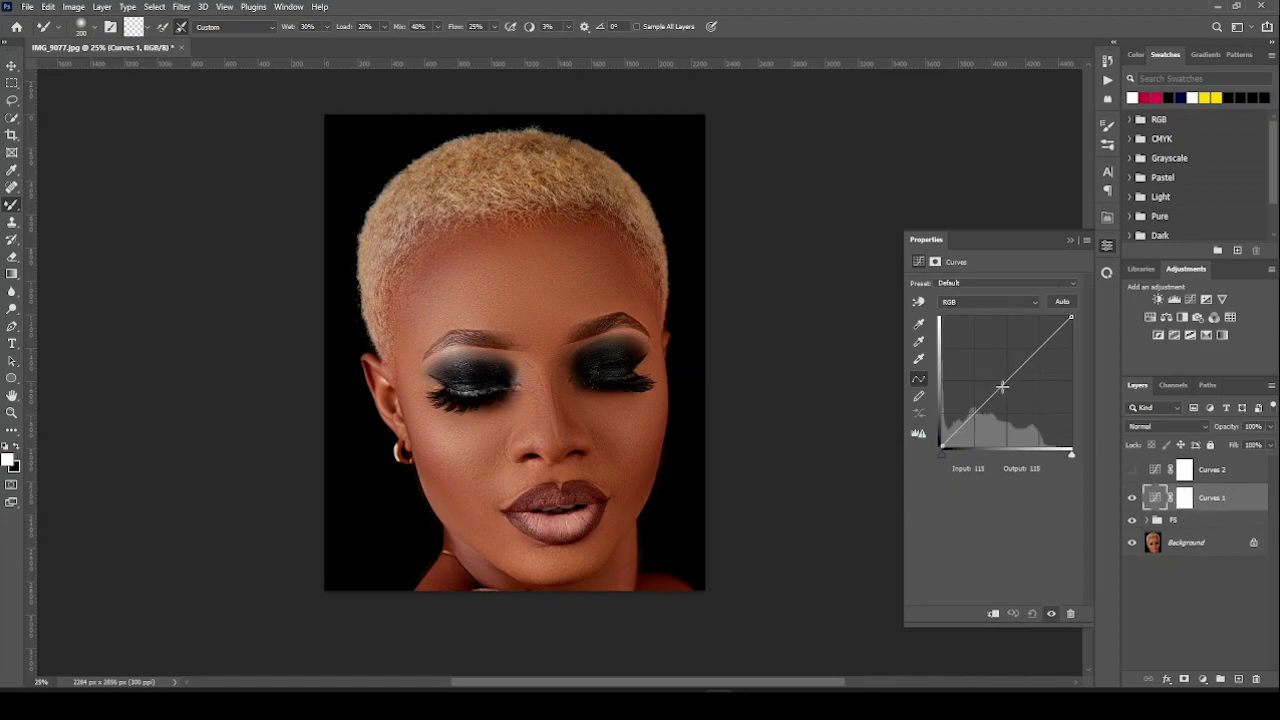
pyautogui.moveTo(1002, 384); pyautogui.dragTo(992, 376)
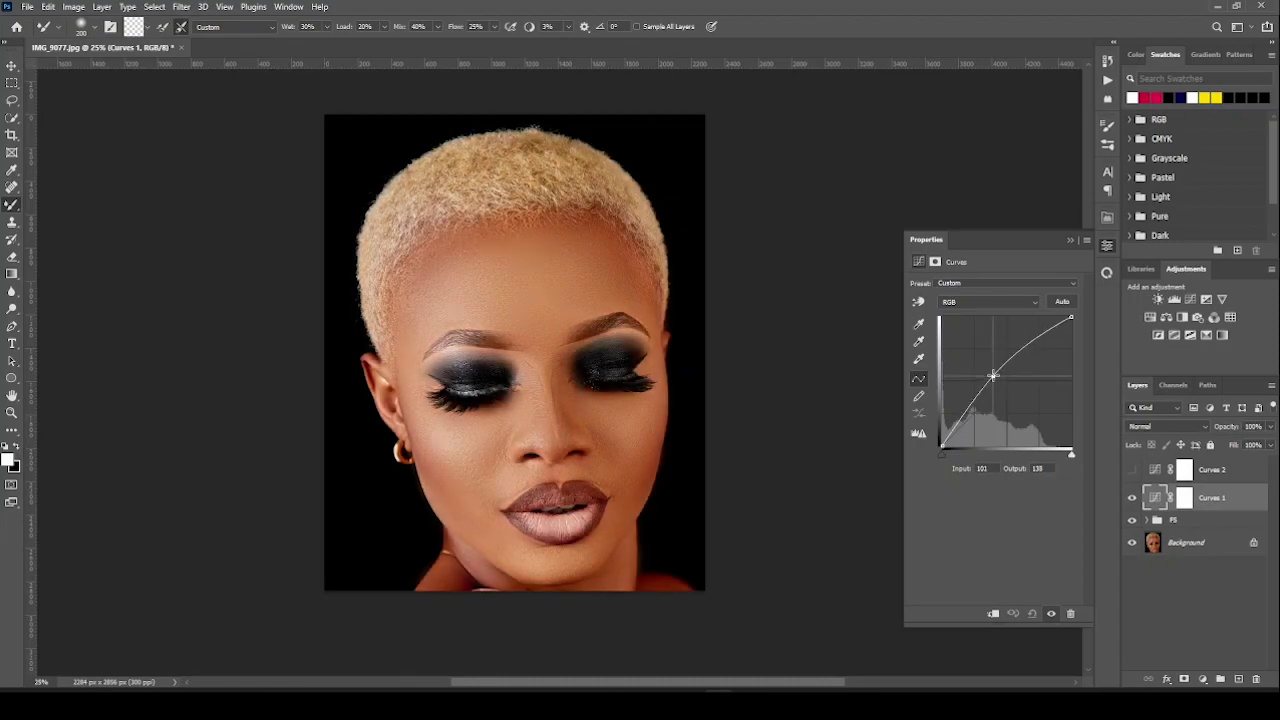
pyautogui.moveTo(992, 376); pyautogui.dragTo(990, 374)
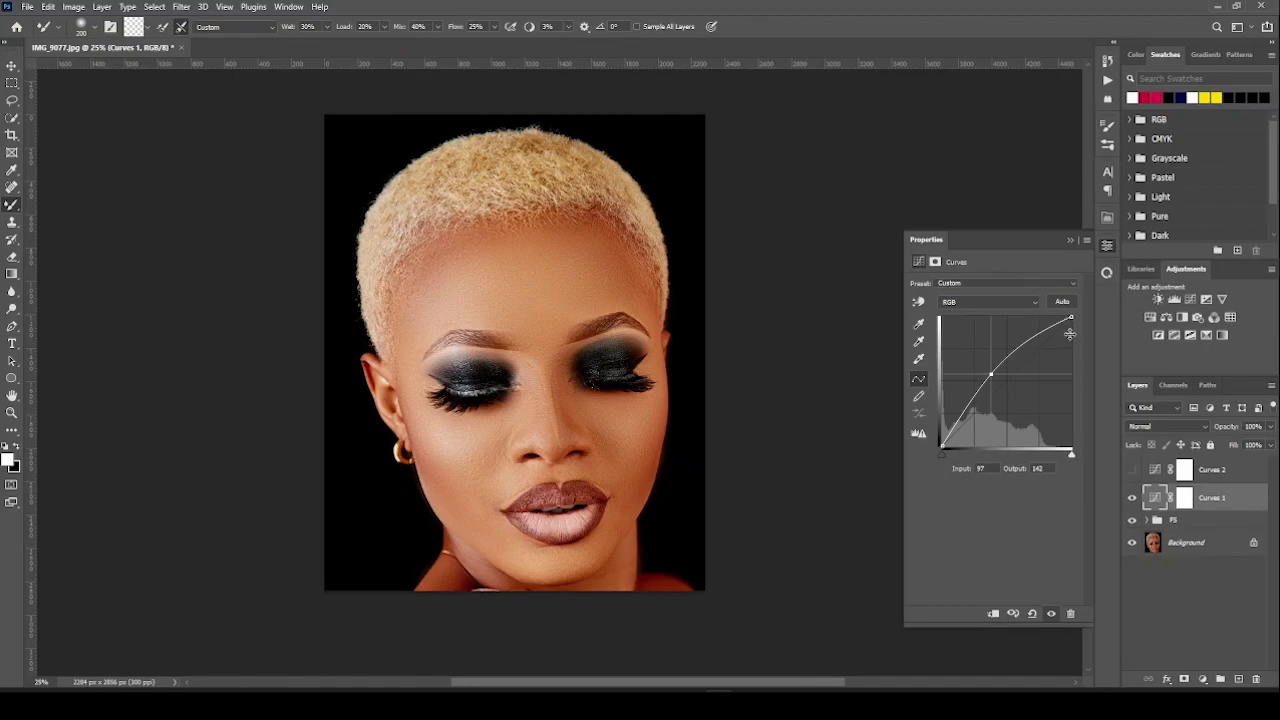
pyautogui.moveTo(990, 372); pyautogui.dragTo(992, 380)
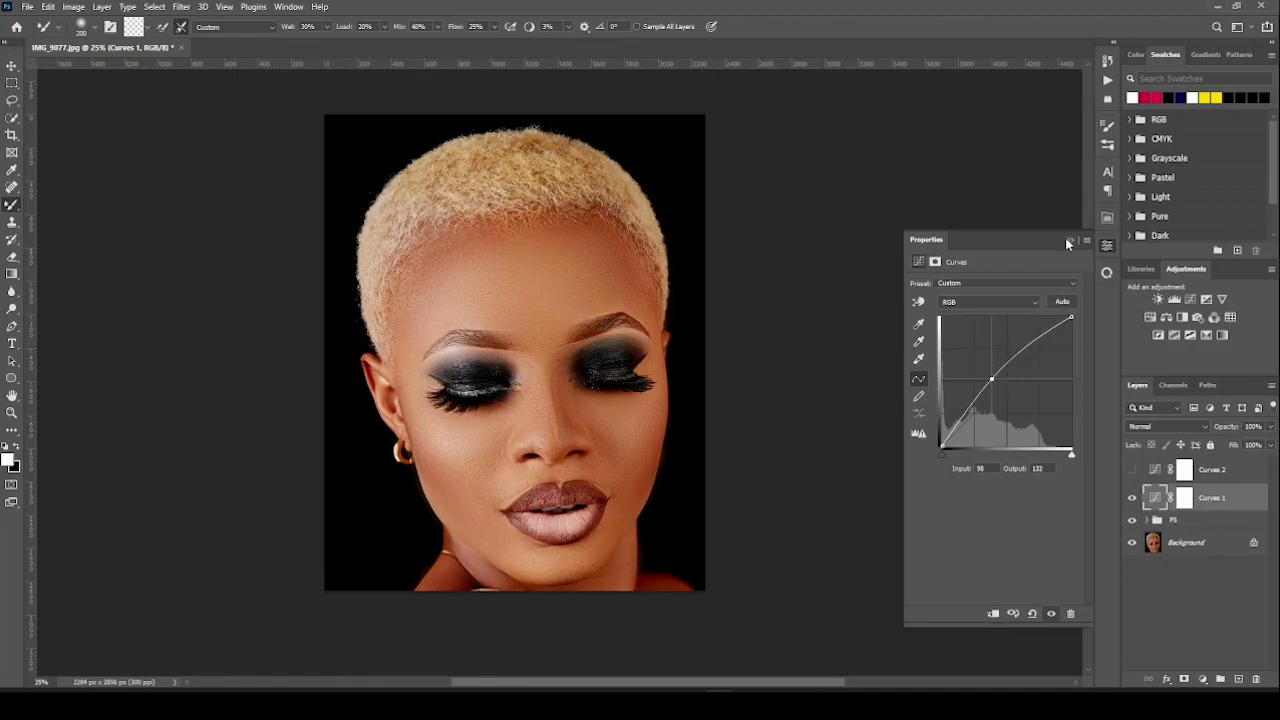
pyautogui.click(1066, 241)
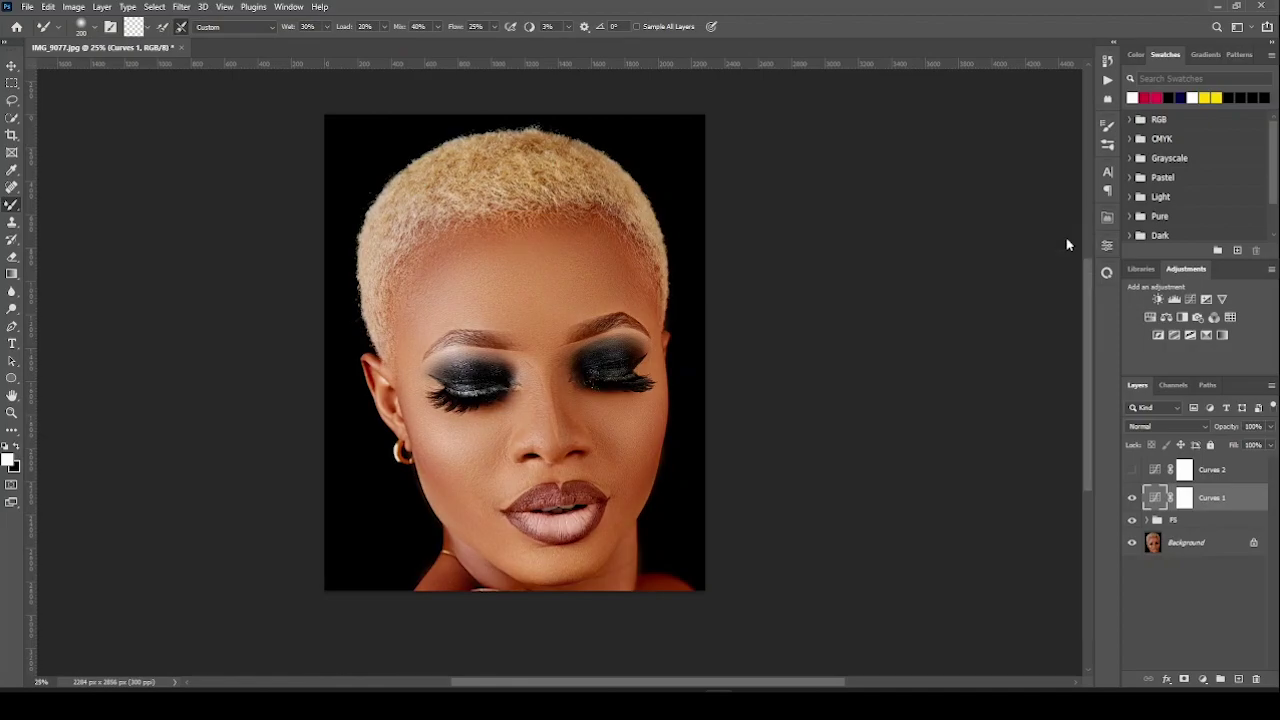
pyautogui.click(1185, 498)
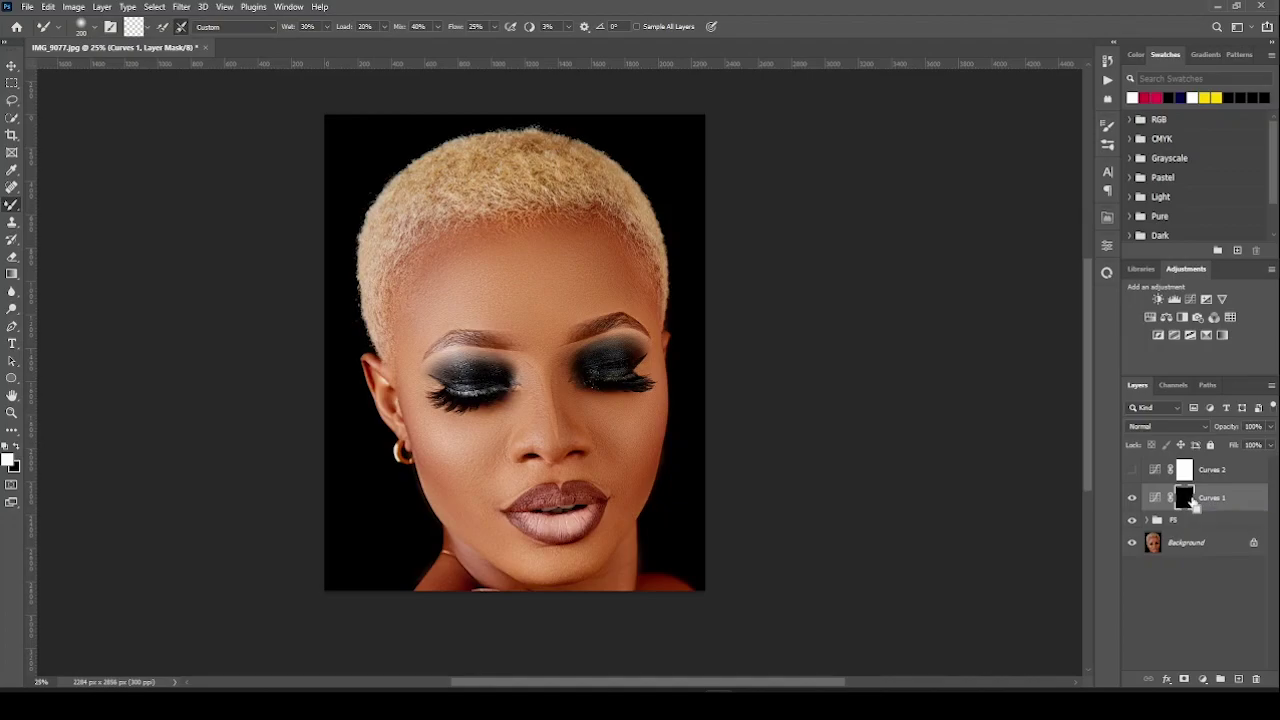
pyautogui.hotkey('ctrl', 'i')
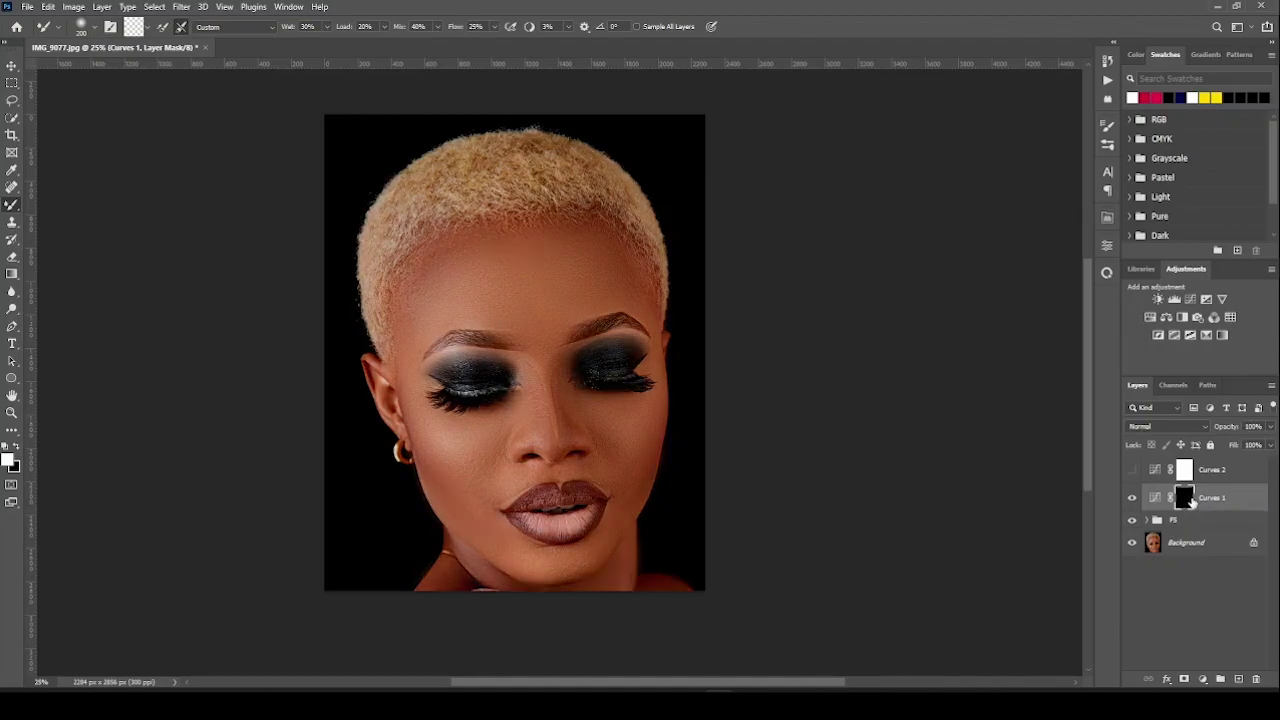
# Show Curves 2, lower its midtones to input 140, output 109, and invert its layer mask to black.
pyautogui.click(1133, 471)
pyautogui.click(1245, 470)
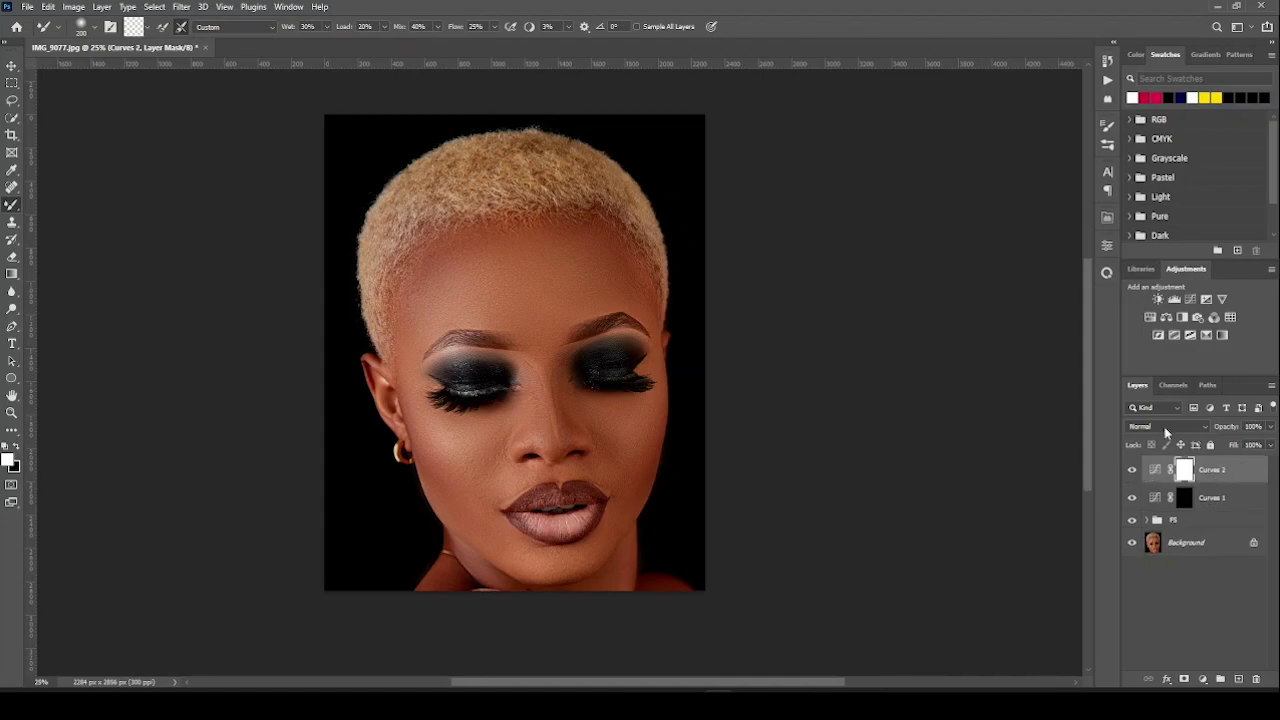
pyautogui.click(1107, 245)
pyautogui.click(1009, 380)
pyautogui.moveTo(1009, 380); pyautogui.dragTo(1013, 390)
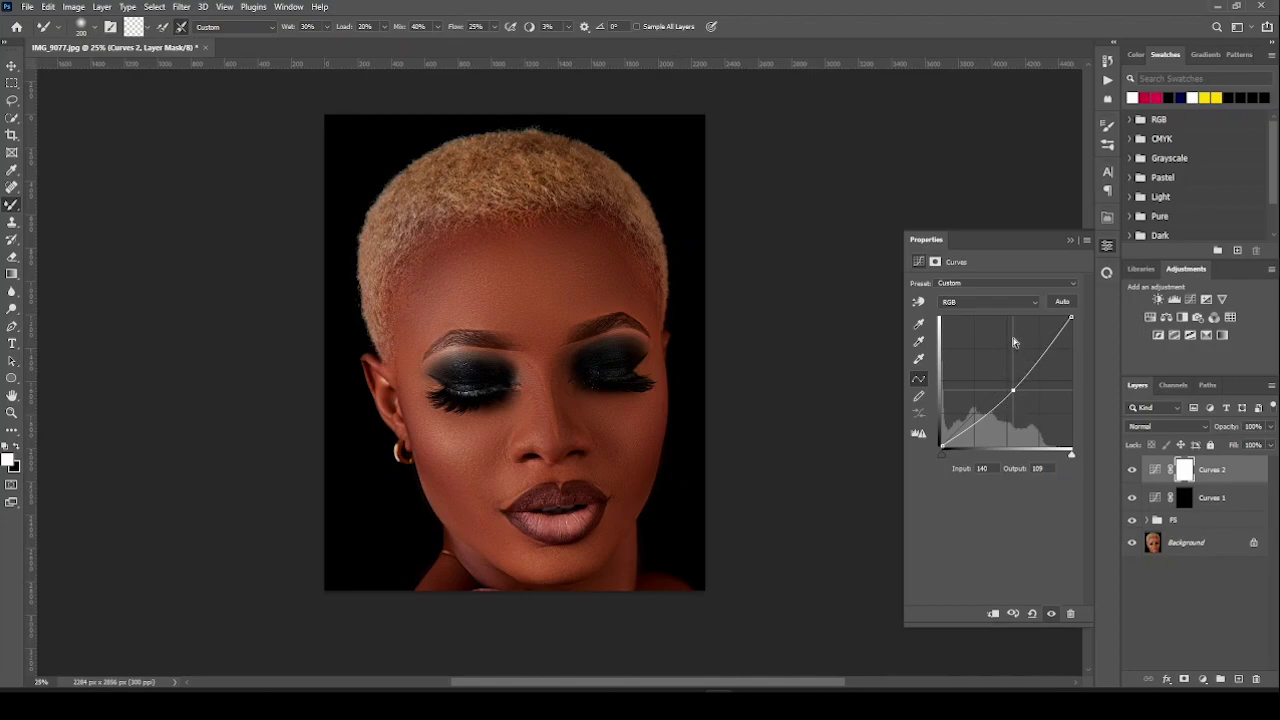
pyautogui.click(1070, 243)
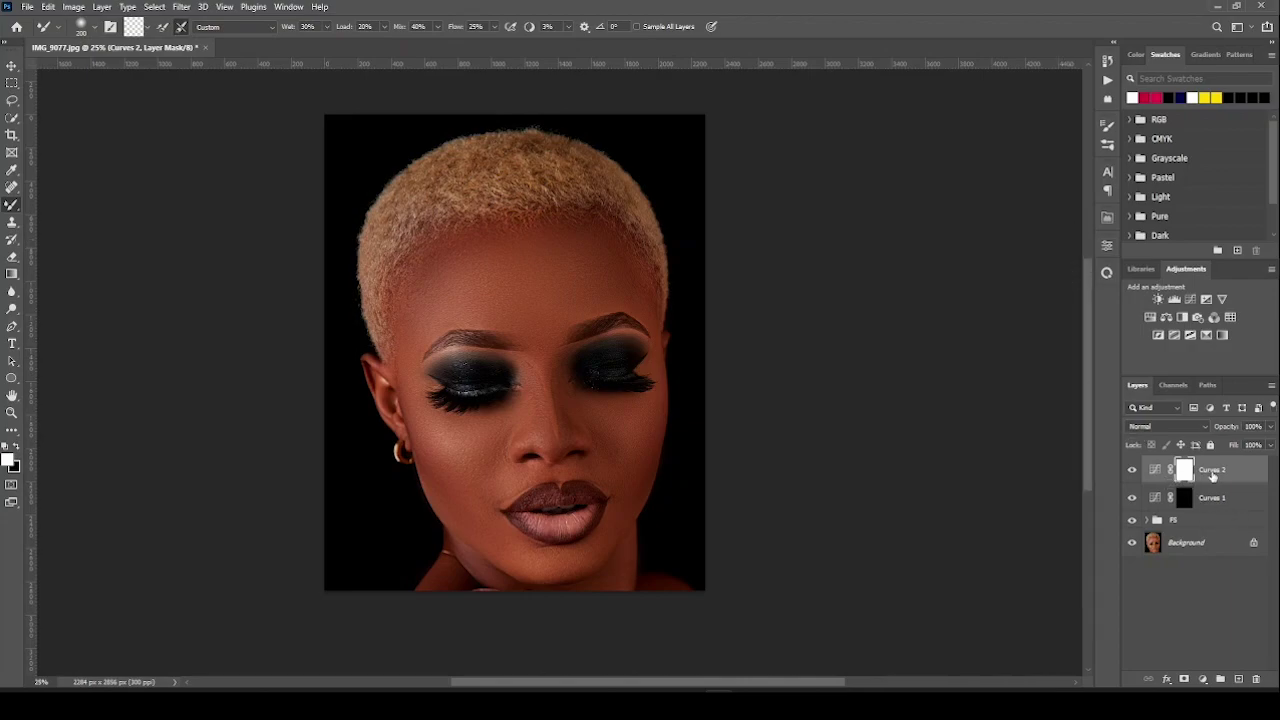
pyautogui.hotkey('ctrl', 'i')
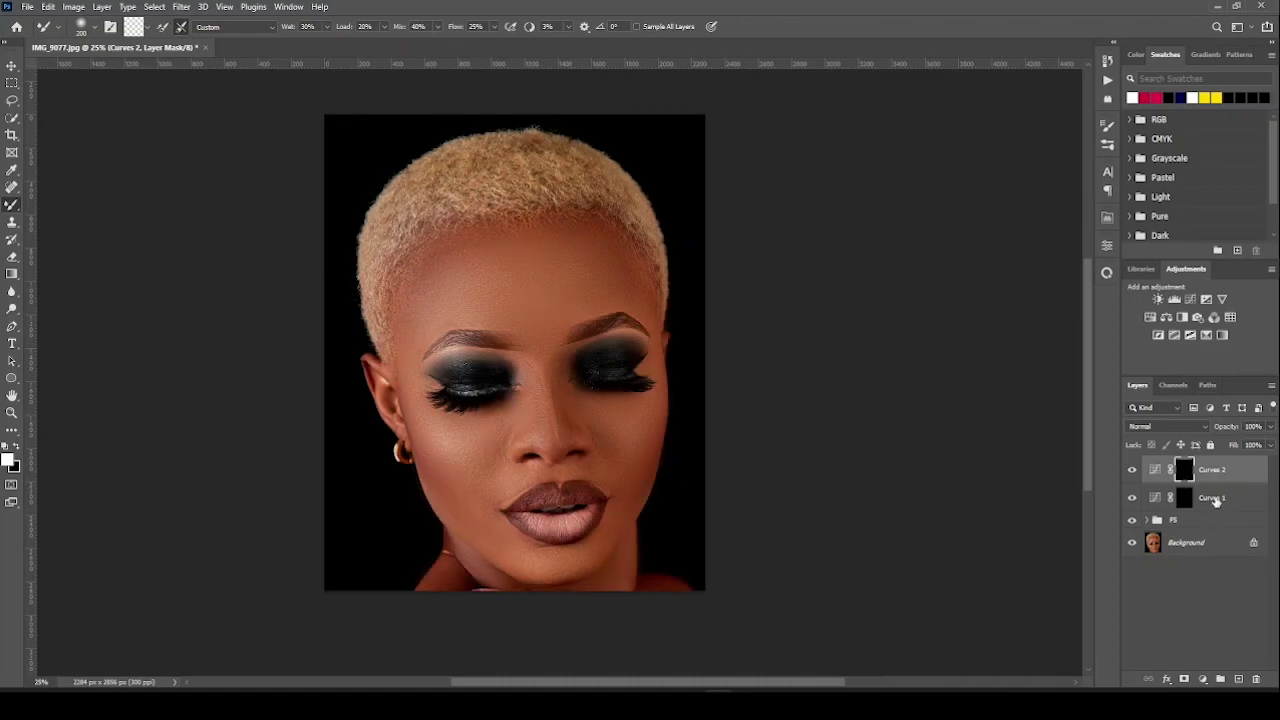
# Rename the Curves 1 layer as DODGE and the Curves 2 layer as BORN.
pyautogui.doubleClick(1213, 497)
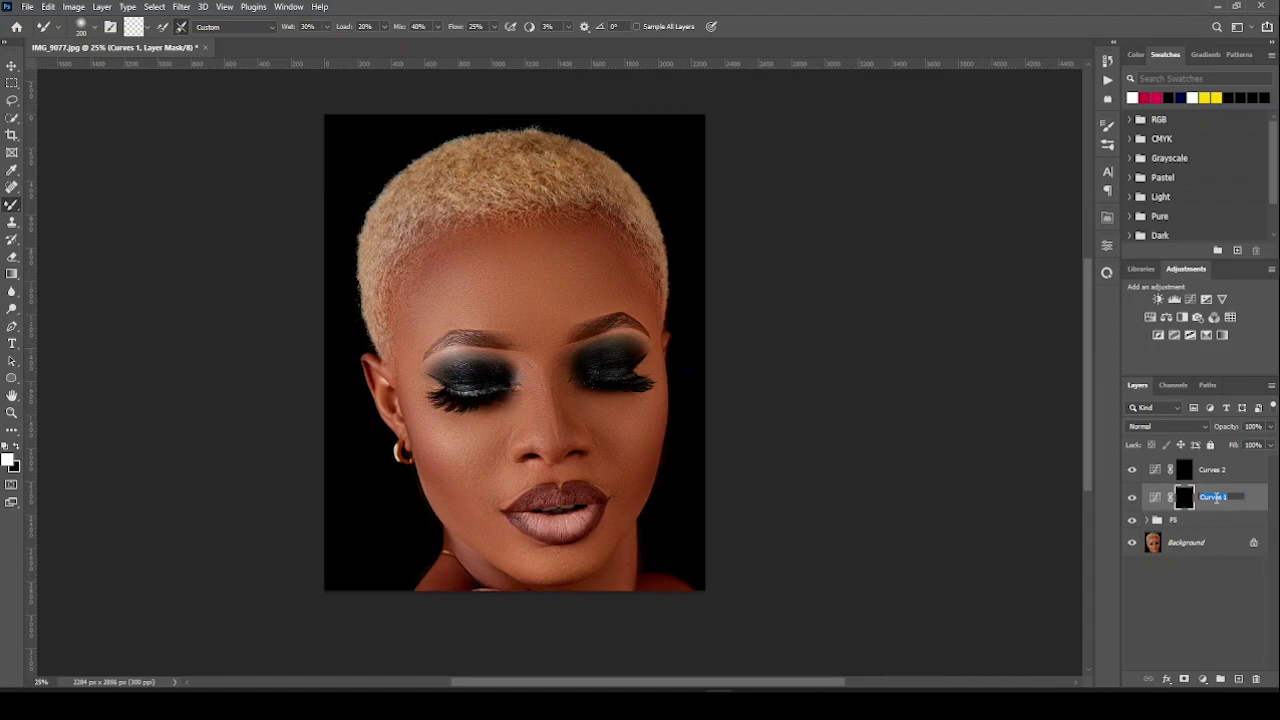
pyautogui.write('do')
pyautogui.doubleClick(1213, 468)
pyautogui.write('BU')
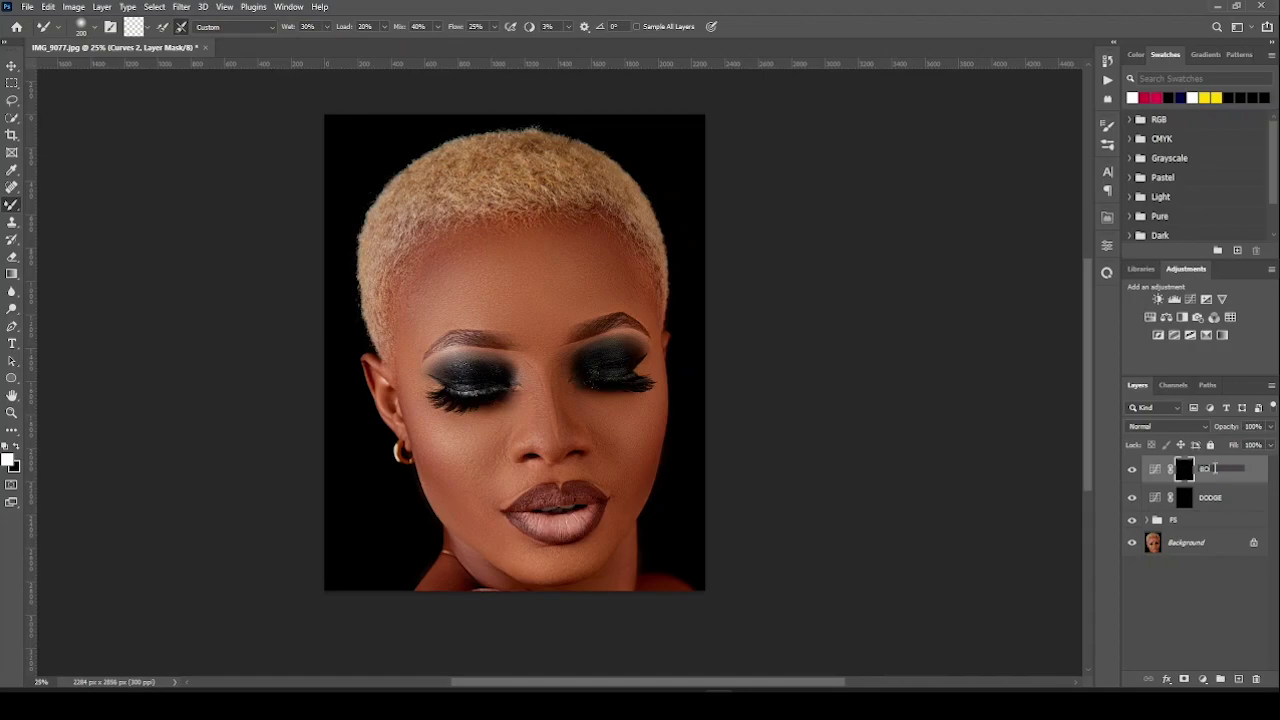
pyautogui.write('ORN')
pyautogui.press('Return')
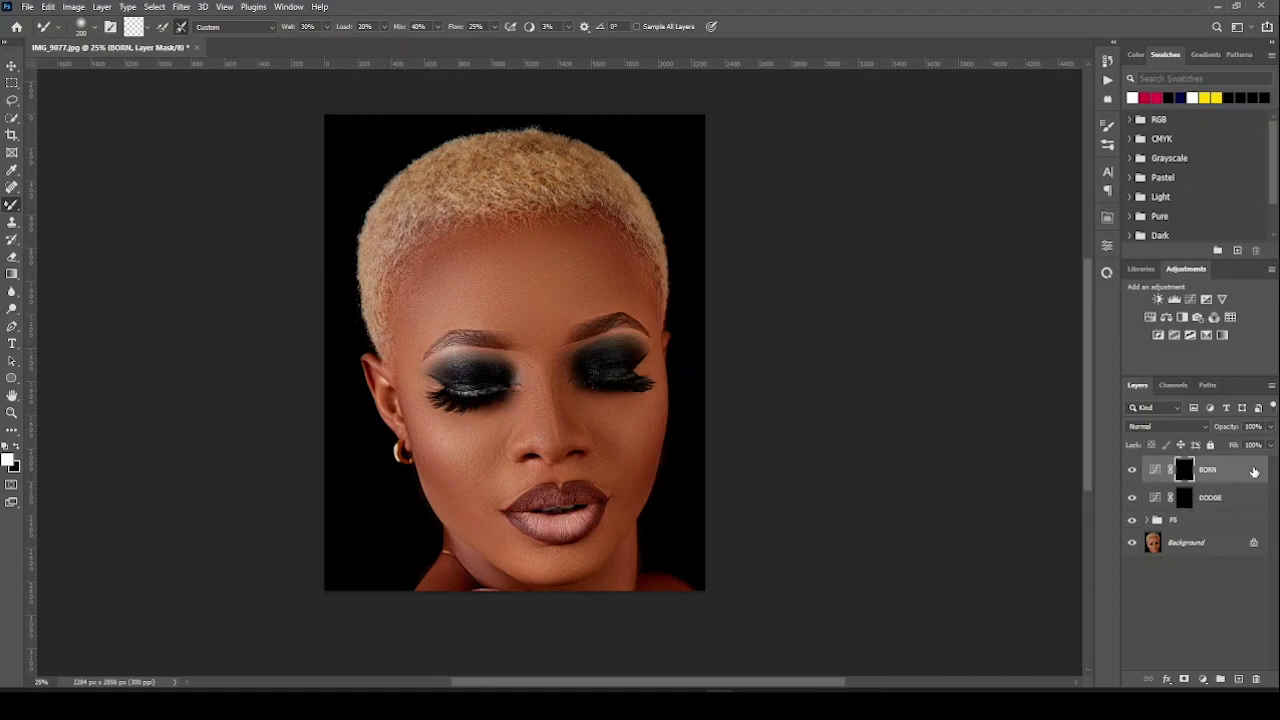
# Group the BORN and DODGE layers as D & G and expand the group.
pyautogui.keyDown('shift'); pyautogui.click(1237, 503); pyautogui.keyUp('shift')
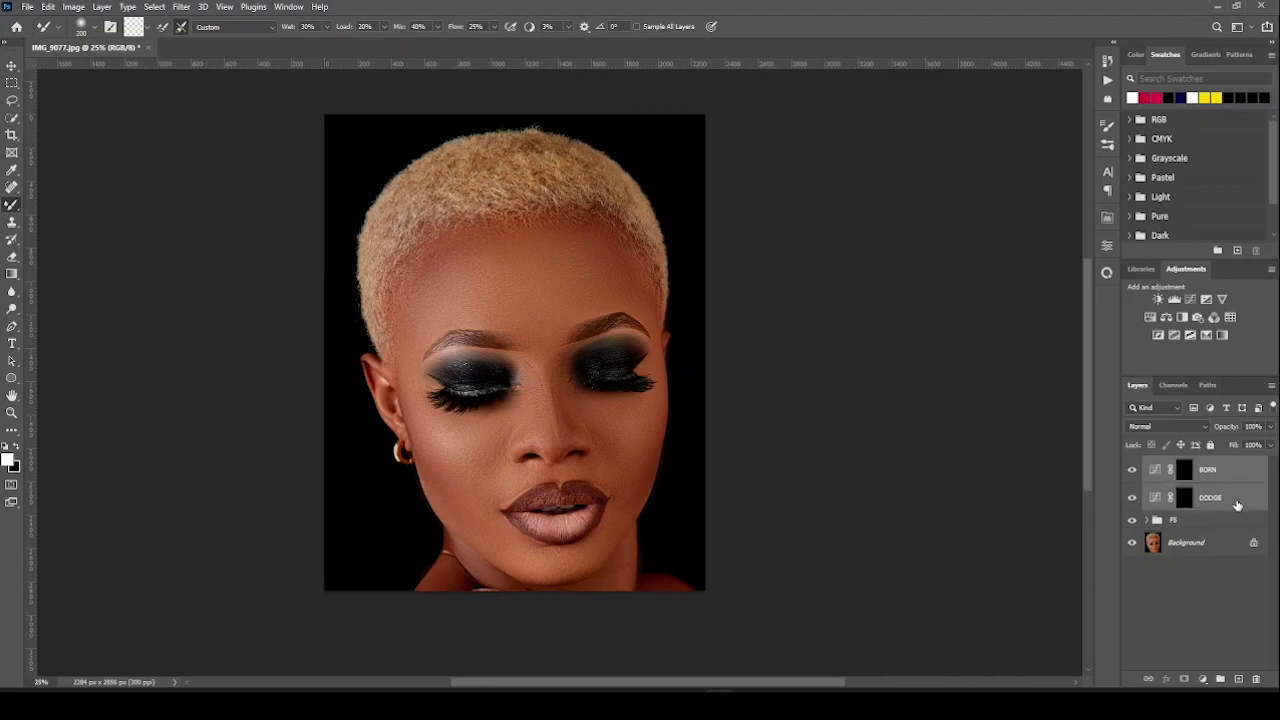
pyautogui.hotkey('ctrl', 'g')
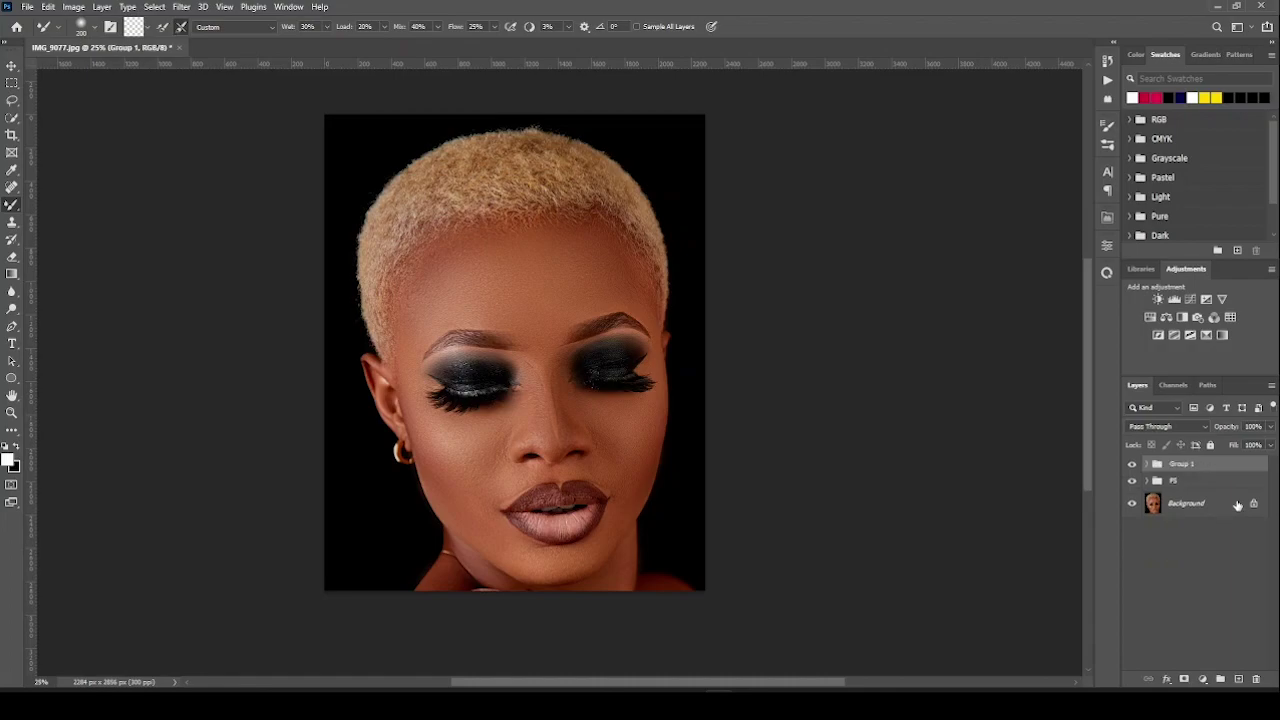
pyautogui.doubleClick(1184, 464)
pyautogui.write('D')
pyautogui.press('Return')
pyautogui.click(1146, 464)
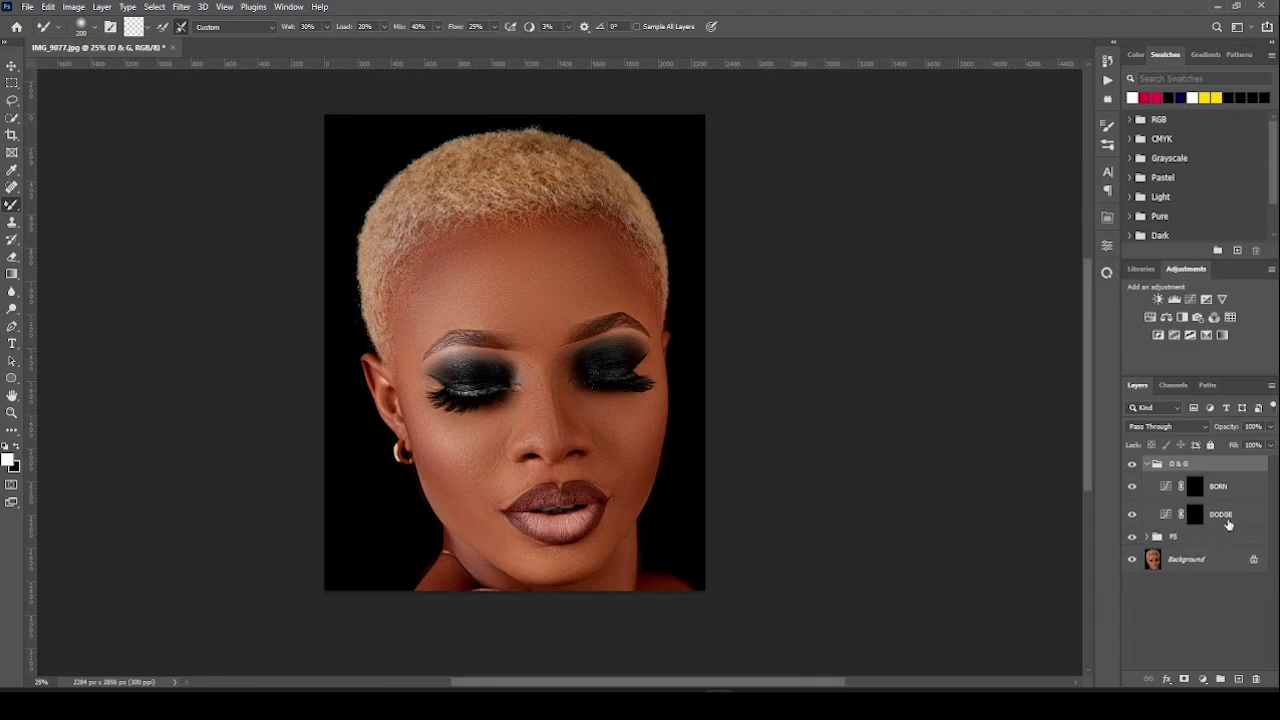
# Select the DODGE layer's mask and set up the Brush tool with 4% flow.
pyautogui.click(1230, 521)
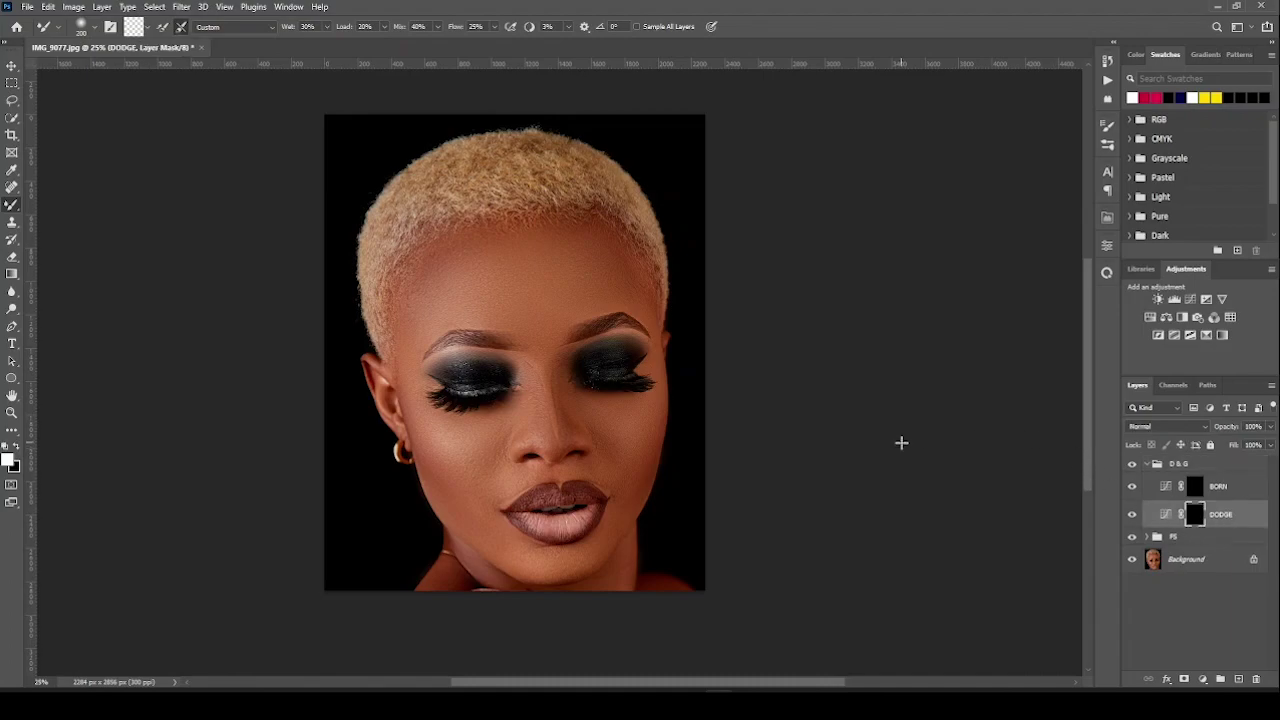
pyautogui.rightClick(12, 206)
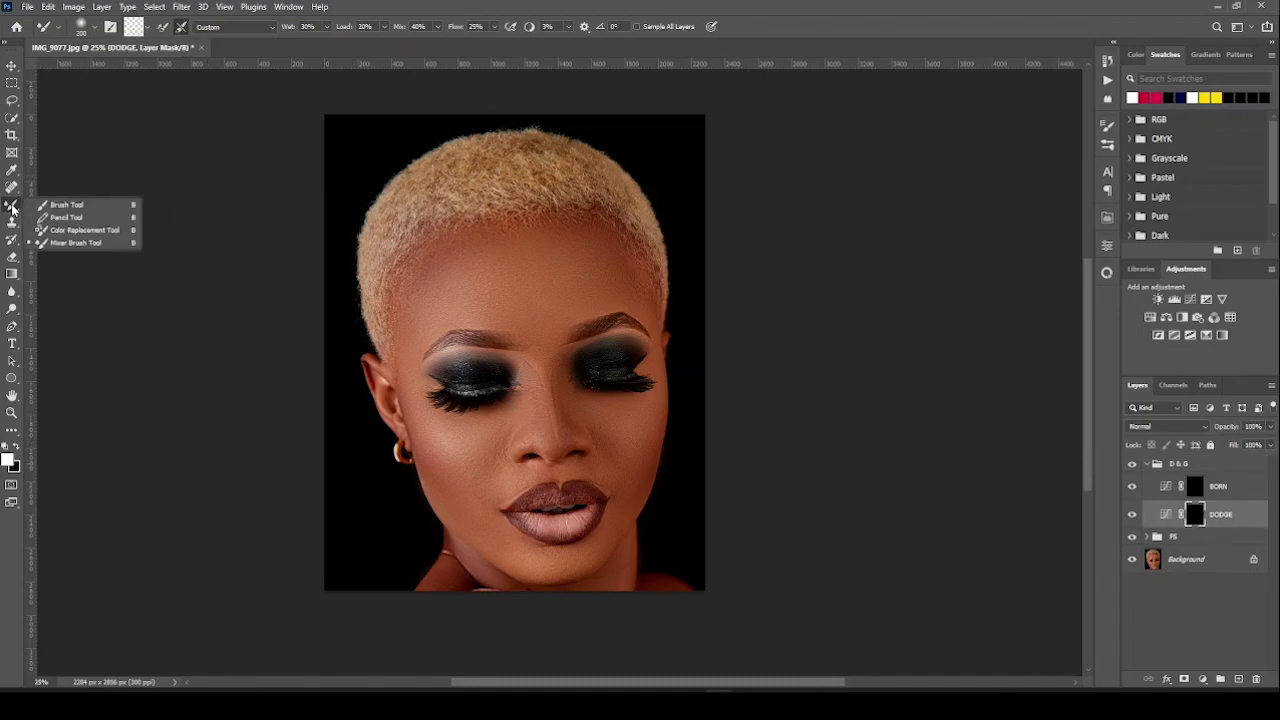
pyautogui.click(76, 205)
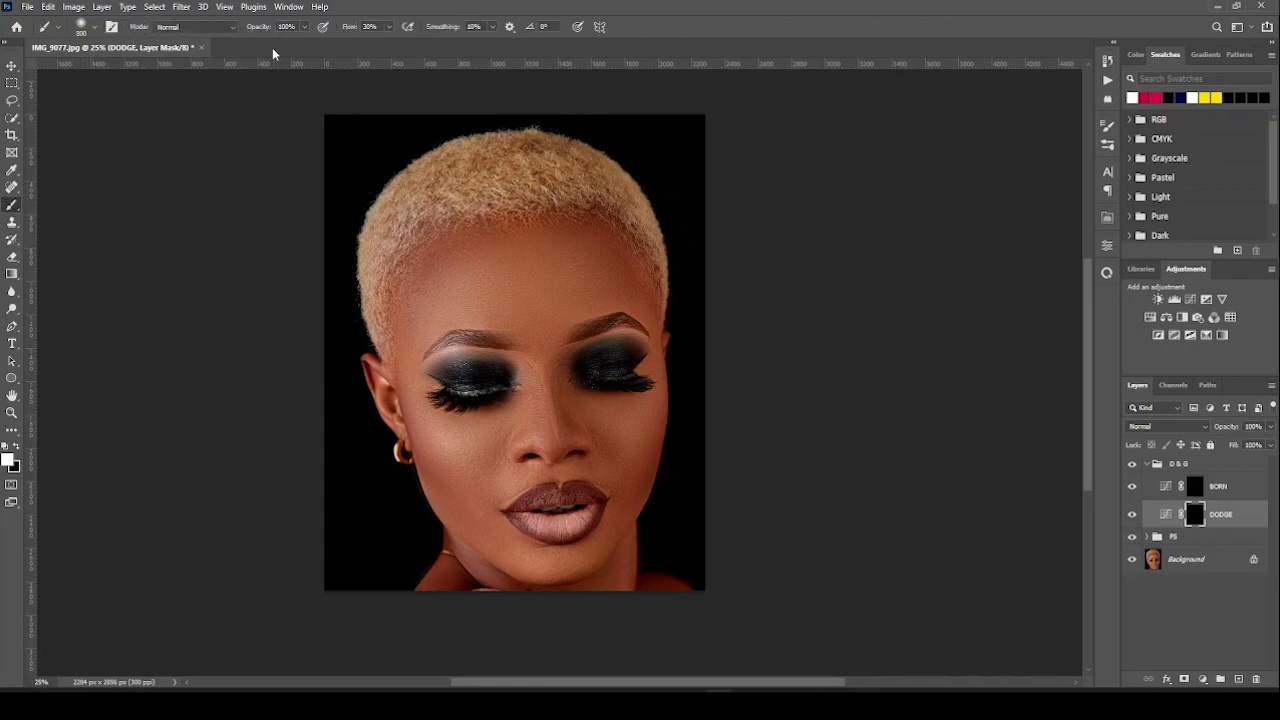
pyautogui.click(389, 27)
pyautogui.moveTo(379, 45); pyautogui.dragTo(374, 54)
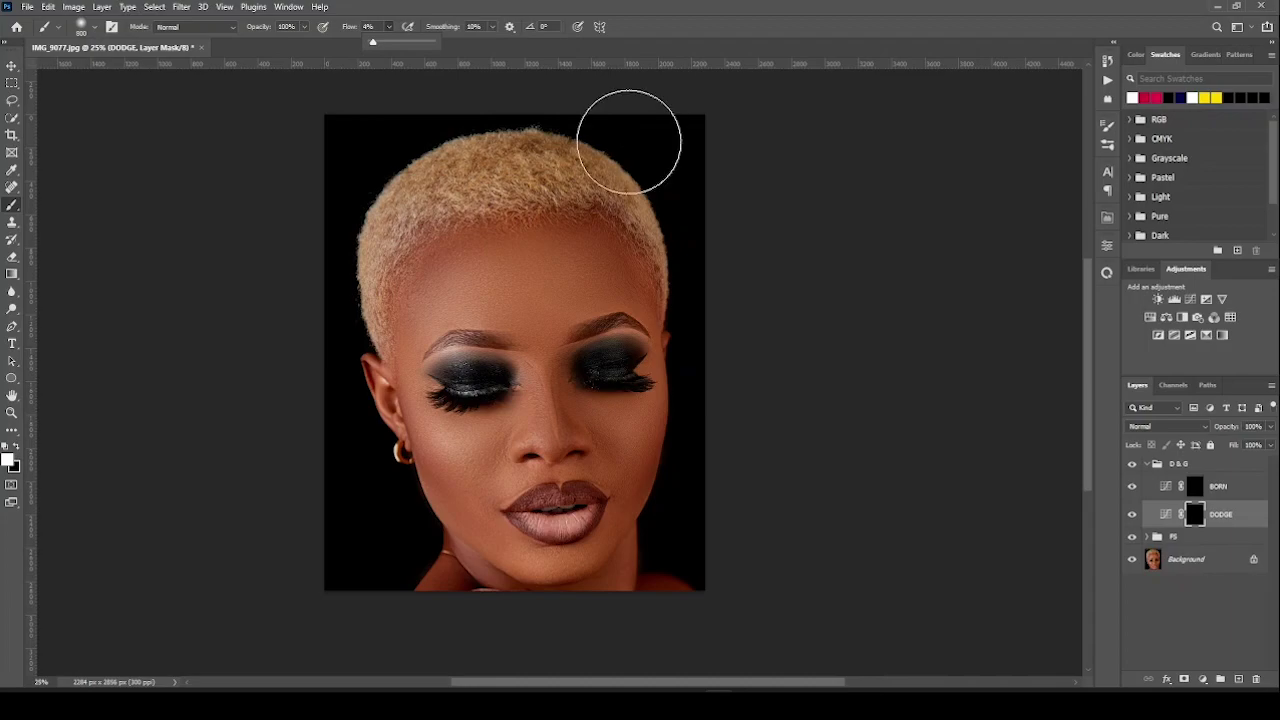
# Brighten the centre of the forehead by painting white on the DODGE mask with a soft brush of about 700 pixels.
pyautogui.moveTo(583, 277)
pyautogui.mouseDown()
pyautogui.moveTo(589, 357)
pyautogui.moveTo(589, 337)
pyautogui.mouseUp()
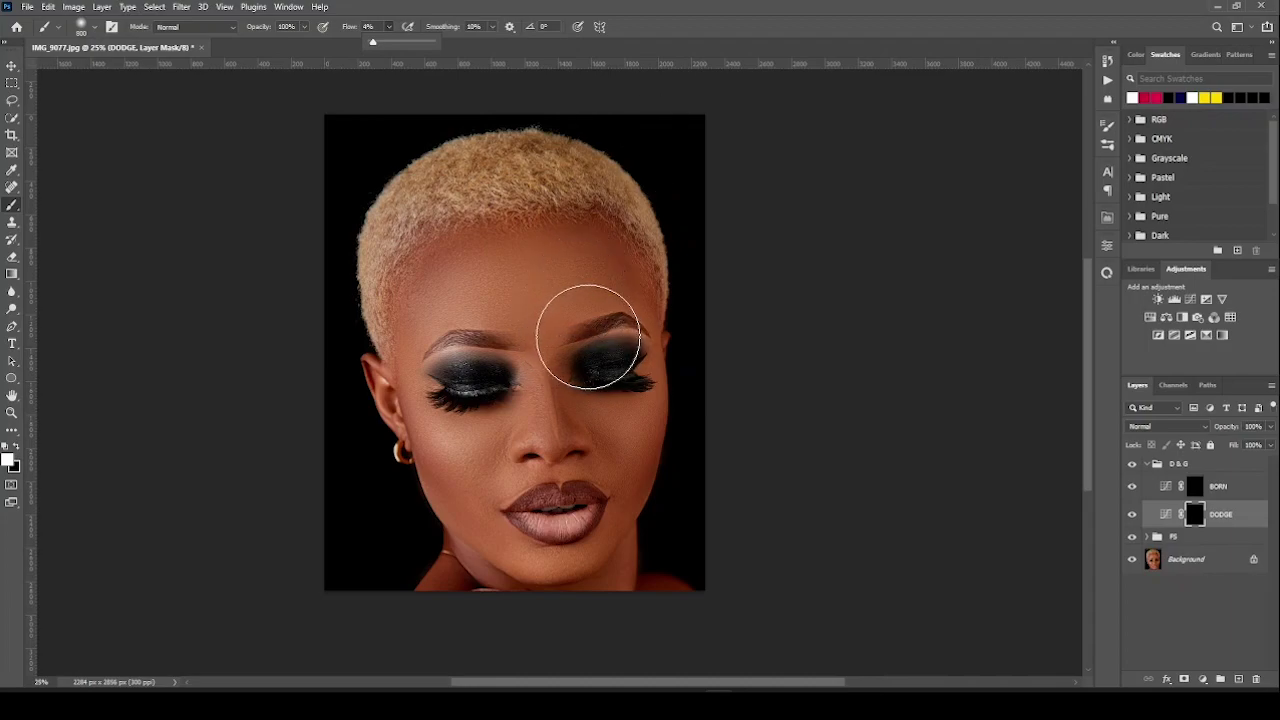
pyautogui.press('[')
pyautogui.press('[')
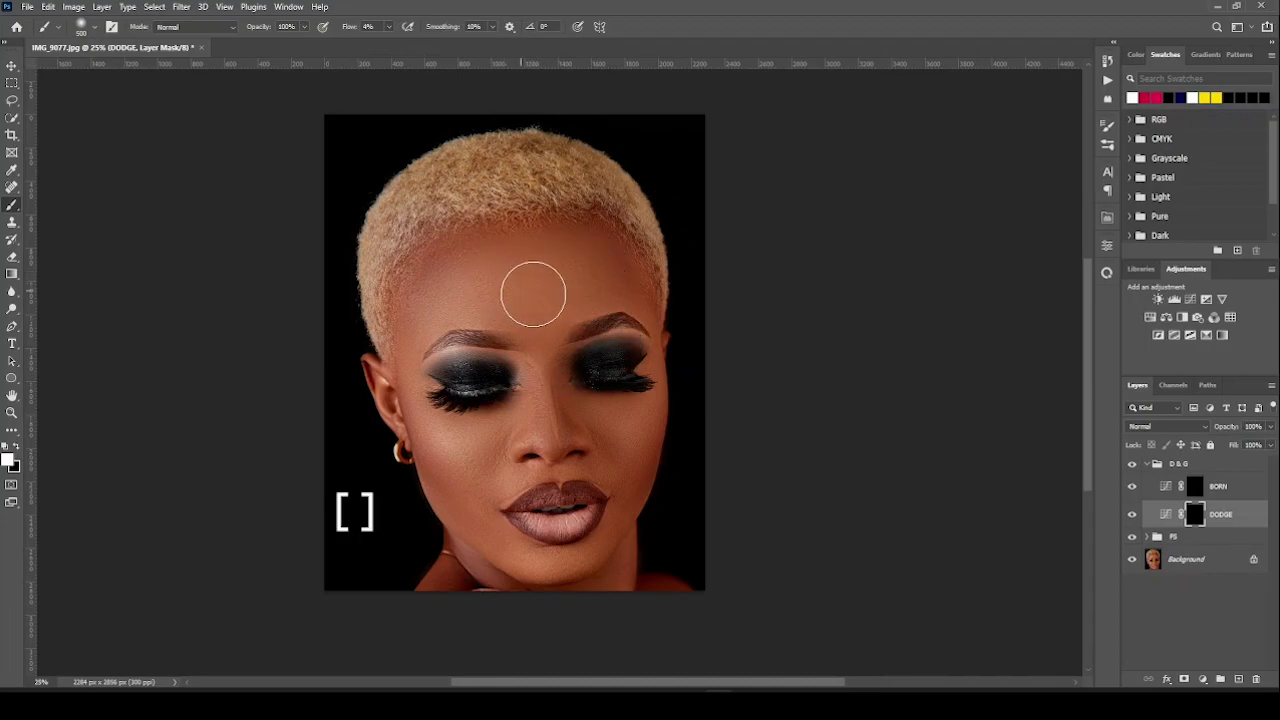
pyautogui.press(']')
pyautogui.press(']')
pyautogui.press(']')
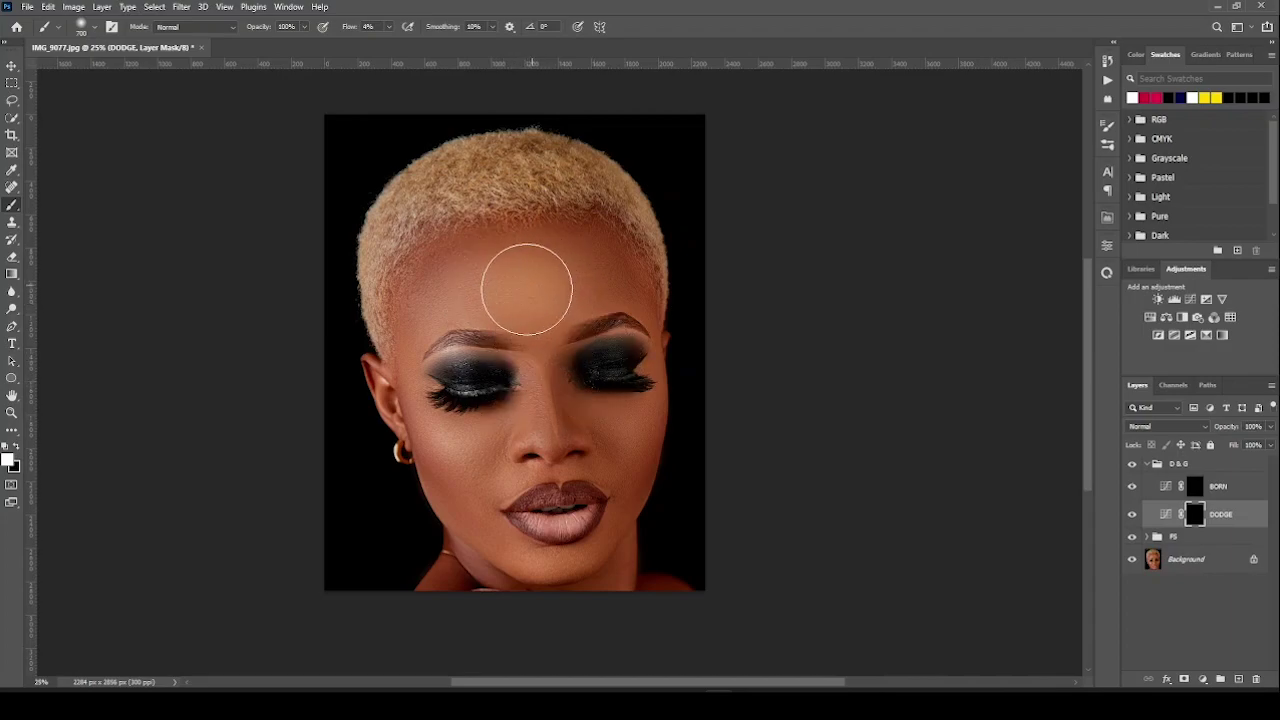
pyautogui.moveTo(519, 380)
pyautogui.mouseDown()
pyautogui.moveTo(500, 386)
pyautogui.moveTo(514, 386)
pyautogui.mouseUp()
# Brighten the cheeks below both eyes and the chin on the DODGE mask with a brush of about 250 pixels.
pyautogui.press('[')
pyautogui.press('[')
pyautogui.press('[')
pyautogui.press('[')
pyautogui.press('[')
pyautogui.press('[')
pyautogui.press('[')
pyautogui.press('[')
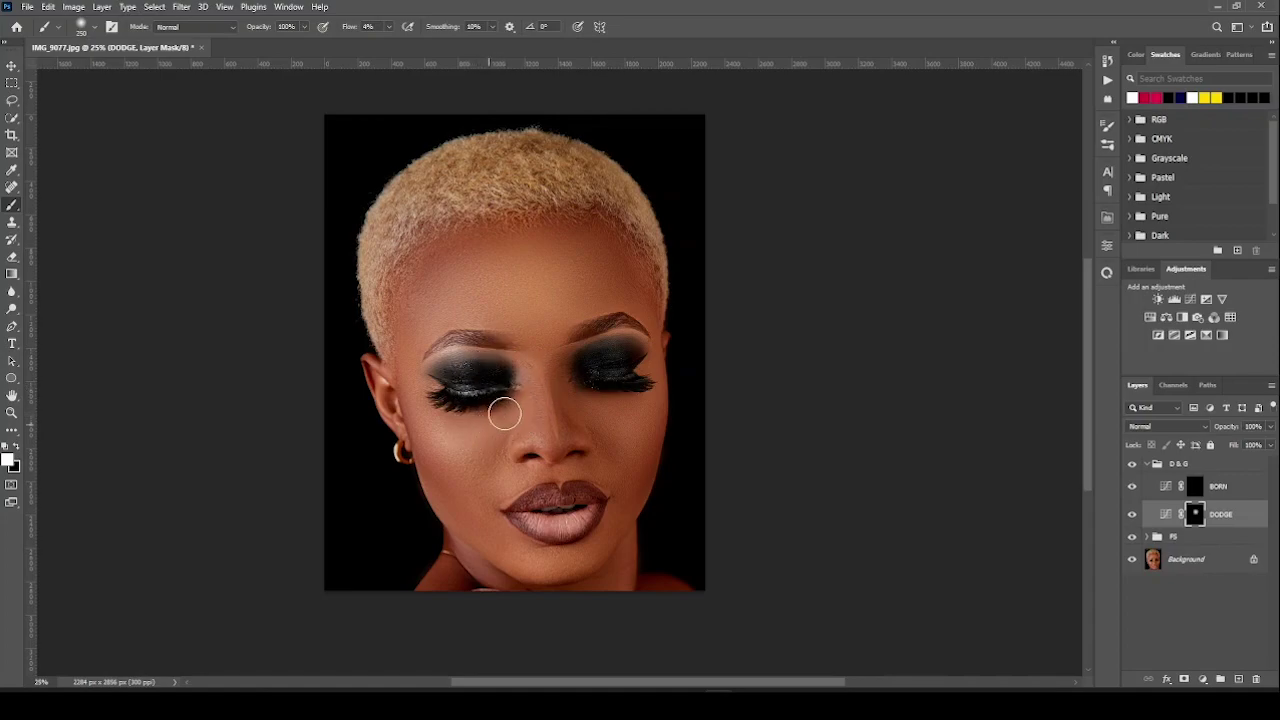
pyautogui.moveTo(437, 430)
pyautogui.mouseDown()
pyautogui.moveTo(477, 470)
pyautogui.moveTo(448, 433)
pyautogui.moveTo(476, 460)
pyautogui.moveTo(510, 417)
pyautogui.moveTo(481, 460)
pyautogui.moveTo(503, 408)
pyautogui.moveTo(464, 427)
pyautogui.moveTo(414, 389)
pyautogui.moveTo(424, 434)
pyautogui.moveTo(417, 350)
pyautogui.moveTo(446, 449)
pyautogui.moveTo(454, 439)
pyautogui.moveTo(477, 452)
pyautogui.moveTo(480, 477)
pyautogui.moveTo(480, 457)
pyautogui.moveTo(495, 467)
pyautogui.moveTo(469, 466)
pyautogui.moveTo(474, 478)
pyautogui.moveTo(464, 434)
pyautogui.moveTo(487, 427)
pyautogui.moveTo(458, 470)
pyautogui.moveTo(471, 479)
pyautogui.moveTo(440, 445)
pyautogui.moveTo(487, 486)
pyautogui.mouseUp()
pyautogui.moveTo(652, 426)
pyautogui.mouseDown()
pyautogui.moveTo(654, 378)
pyautogui.moveTo(630, 434)
pyautogui.moveTo(607, 405)
pyautogui.moveTo(647, 402)
pyautogui.moveTo(635, 424)
pyautogui.moveTo(612, 427)
pyautogui.moveTo(601, 411)
pyautogui.moveTo(648, 400)
pyautogui.moveTo(612, 411)
pyautogui.moveTo(650, 406)
pyautogui.moveTo(623, 470)
pyautogui.moveTo(617, 437)
pyautogui.moveTo(656, 410)
pyautogui.moveTo(618, 474)
pyautogui.moveTo(615, 418)
pyautogui.moveTo(645, 425)
pyautogui.moveTo(652, 397)
pyautogui.moveTo(628, 462)
pyautogui.moveTo(651, 414)
pyautogui.mouseUp()
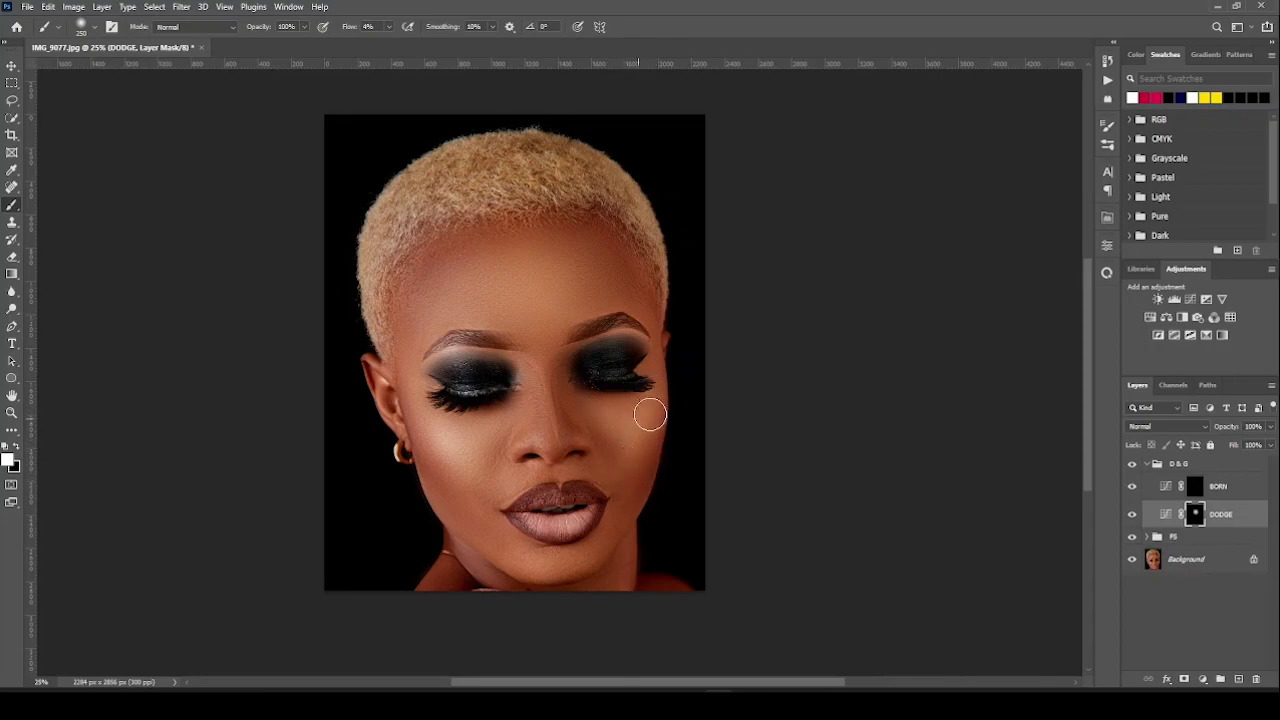
pyautogui.moveTo(569, 563)
pyautogui.mouseDown()
pyautogui.moveTo(563, 574)
pyautogui.moveTo(560, 551)
pyautogui.moveTo(617, 531)
pyautogui.moveTo(574, 549)
pyautogui.moveTo(563, 538)
pyautogui.mouseUp()
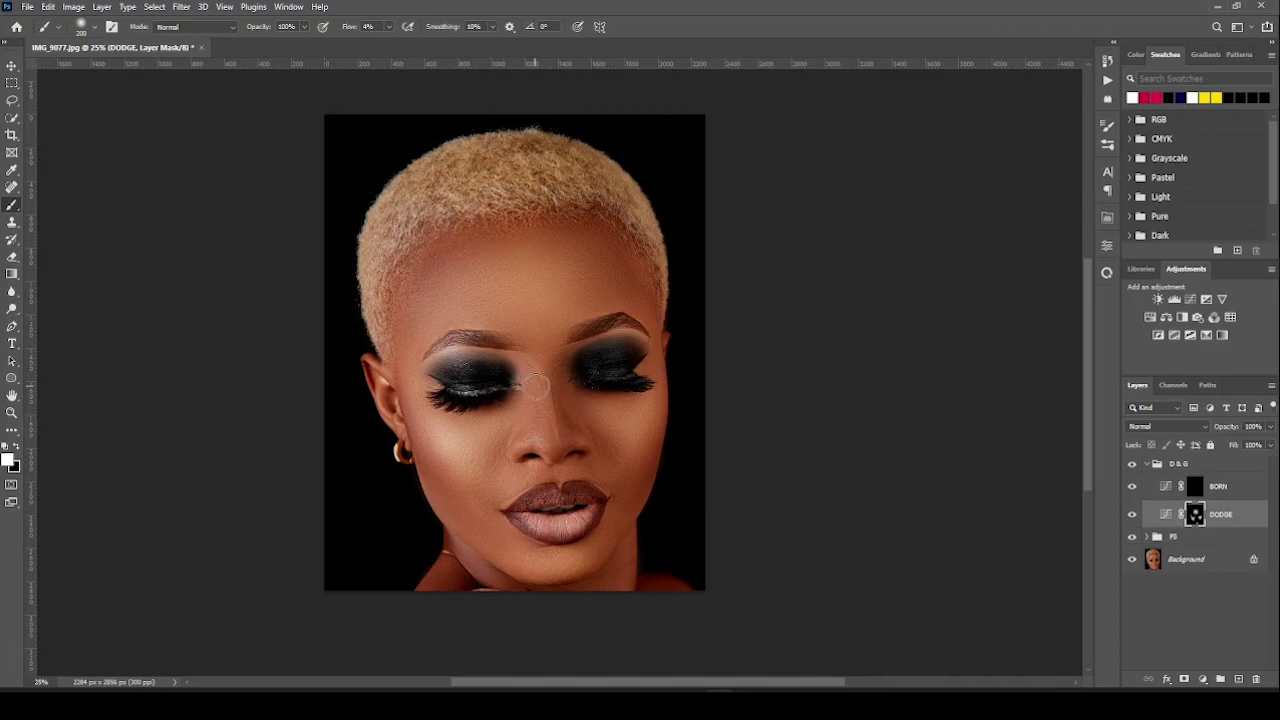
# Paint a highlight along the nose bridge up to the brows on the DODGE mask, varying the brush size up to 250 pixels.
pyautogui.press('[')
pyautogui.press(']')
pyautogui.press(']')
pyautogui.press(']')
pyautogui.press(']')
pyautogui.press(']')
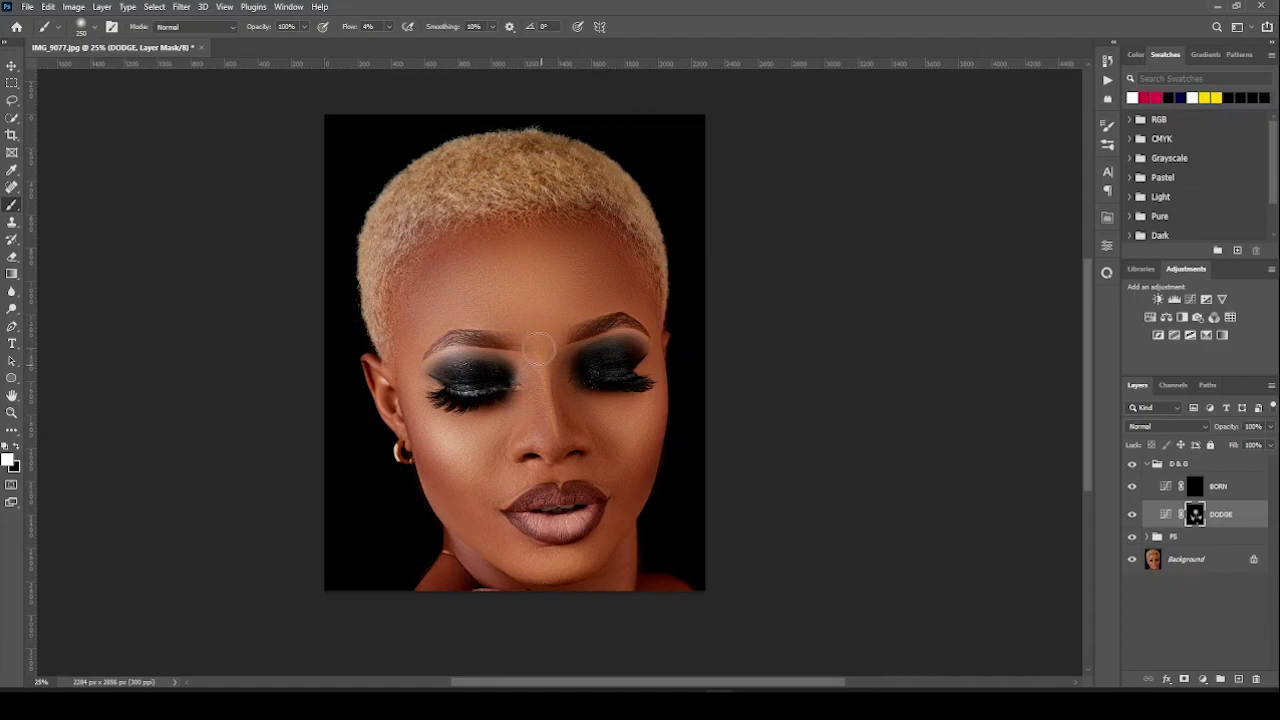
pyautogui.press('[')
pyautogui.press('[')
pyautogui.press(']')
pyautogui.press(']')
# Compare the portrait with and without the DODGE layer's highlights.
pyautogui.click(1132, 516)
pyautogui.click(1132, 518)
pyautogui.click(1132, 516)
pyautogui.click(1131, 522)
# Display the DODGE mask on the canvas and soften it with a Gaussian Blur of 27.7 pixels.
pyautogui.keyDown('alt'); pyautogui.click(1195, 516); pyautogui.keyUp('alt')
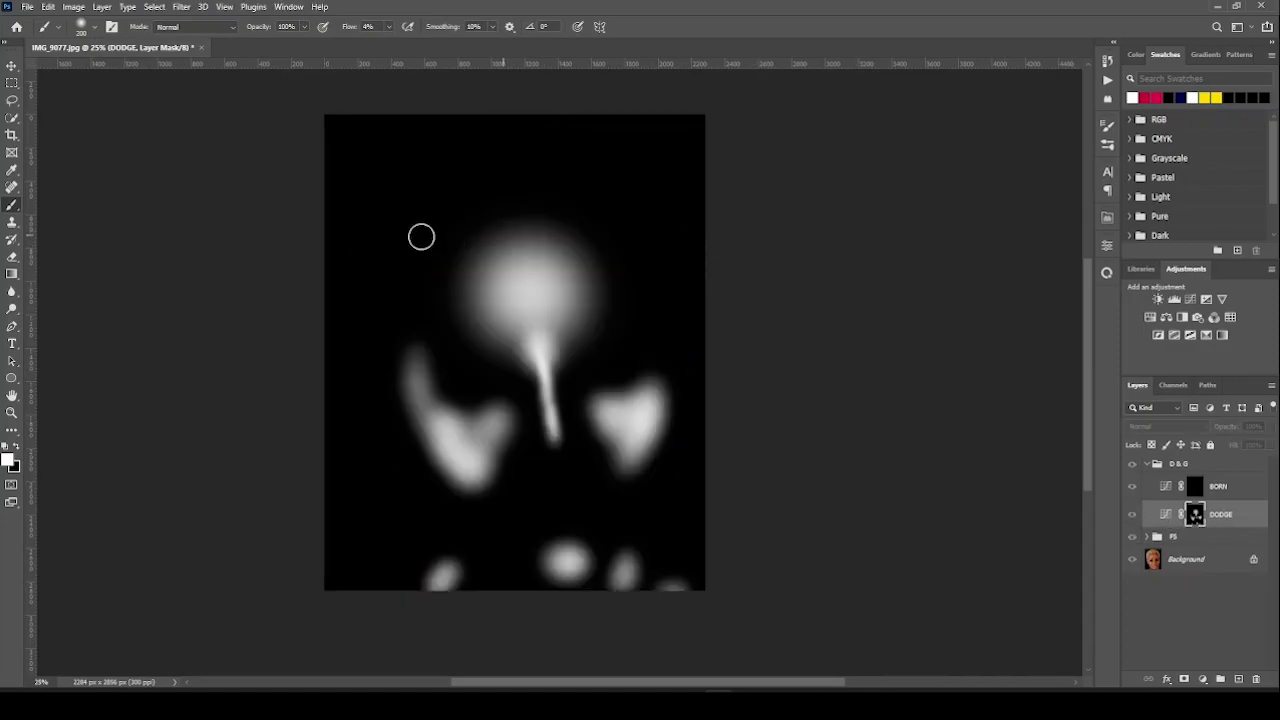
pyautogui.click(181, 7)
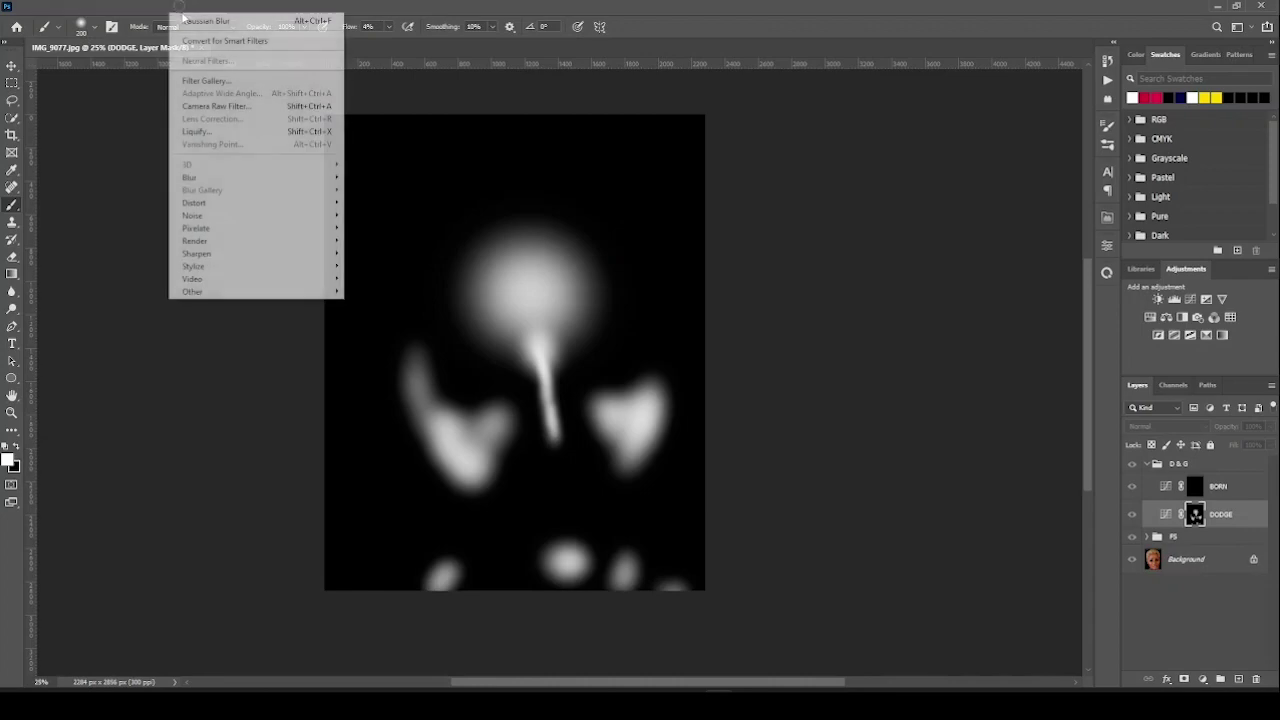
pyautogui.moveTo(265, 180)
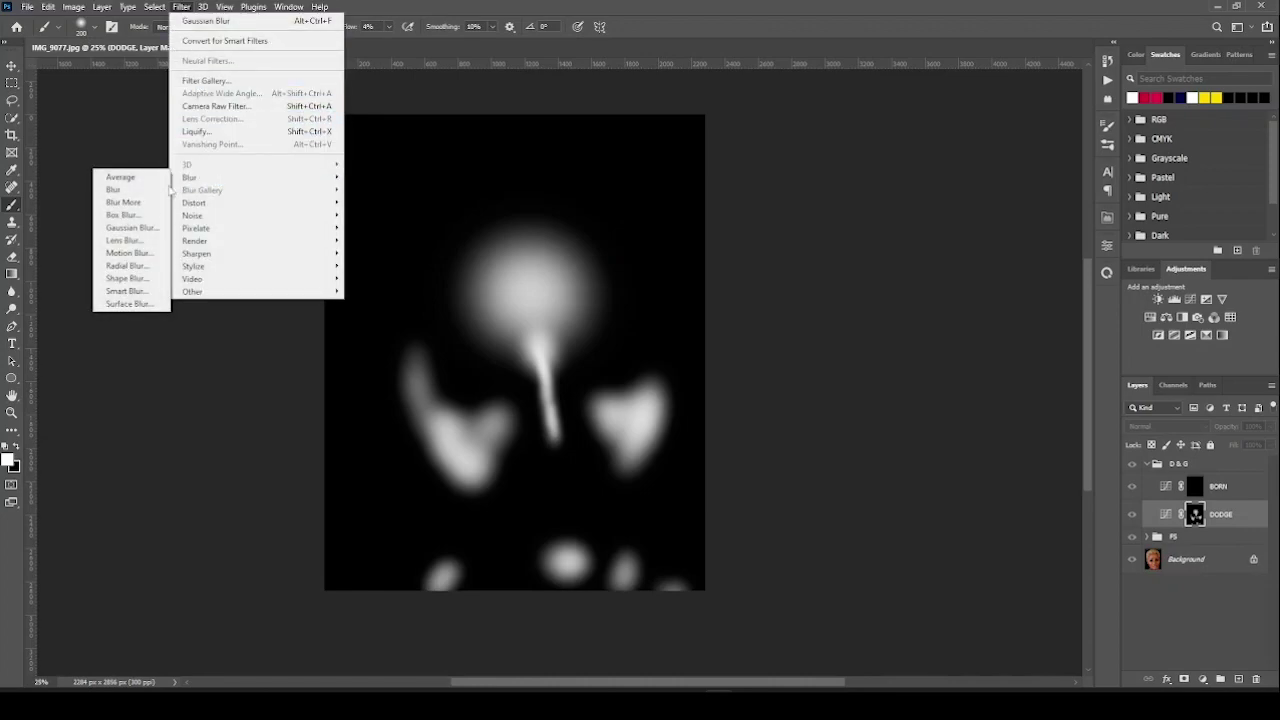
pyautogui.click(145, 227)
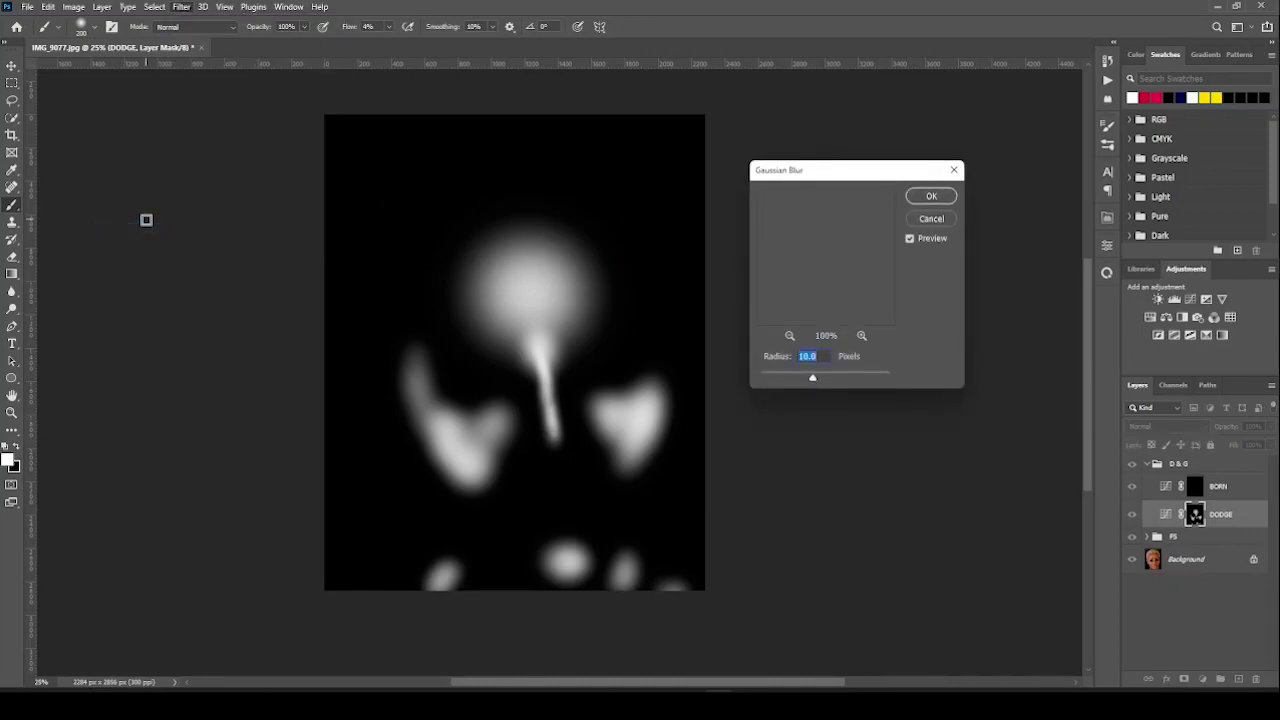
pyautogui.moveTo(823, 383); pyautogui.dragTo(821, 381)
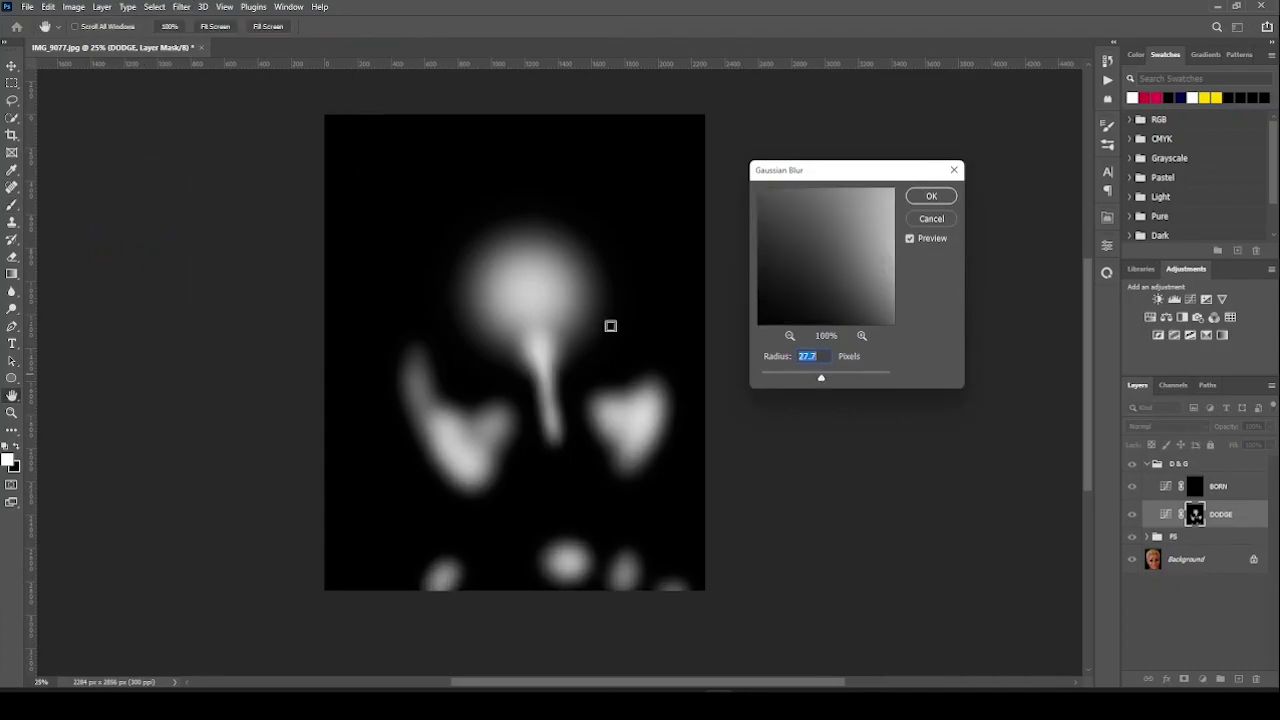
pyautogui.click(932, 197)
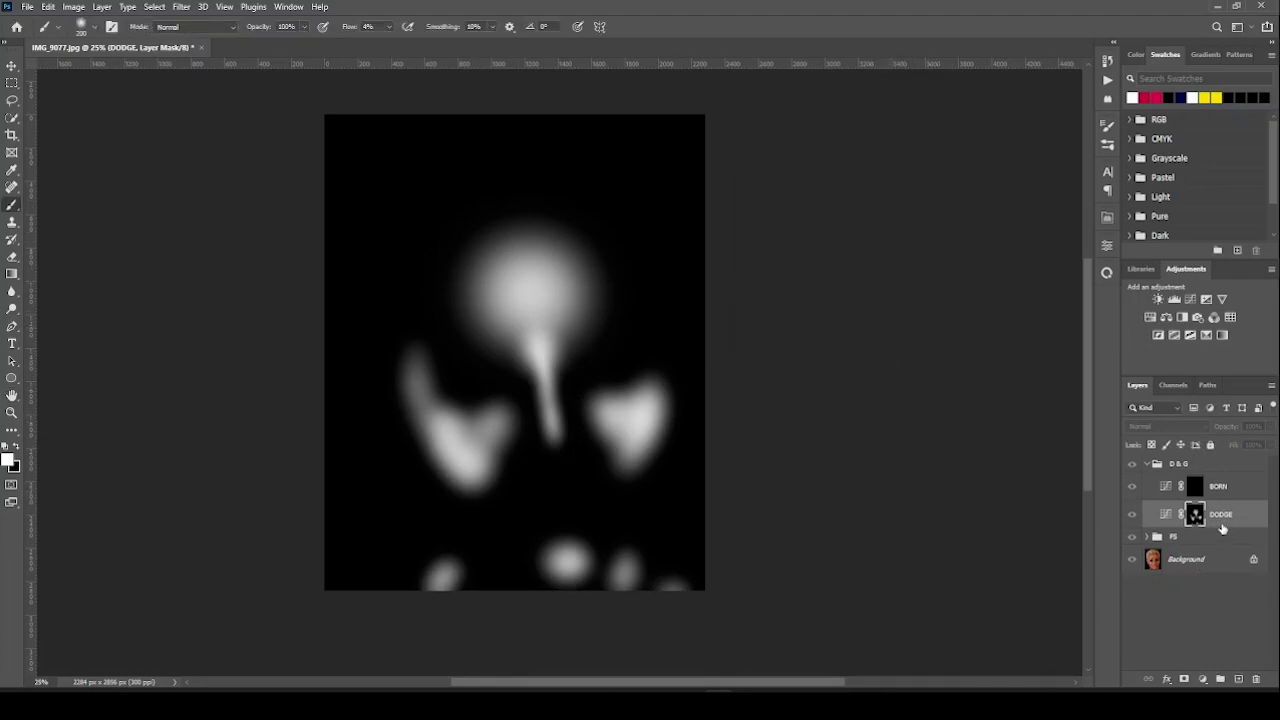
# Return from the mask view to the full image and compare the portrait with and without the softened DODGE layer.
pyautogui.hotkey('ctrl', '2')
pyautogui.click(1133, 515)
pyautogui.click(1131, 516)
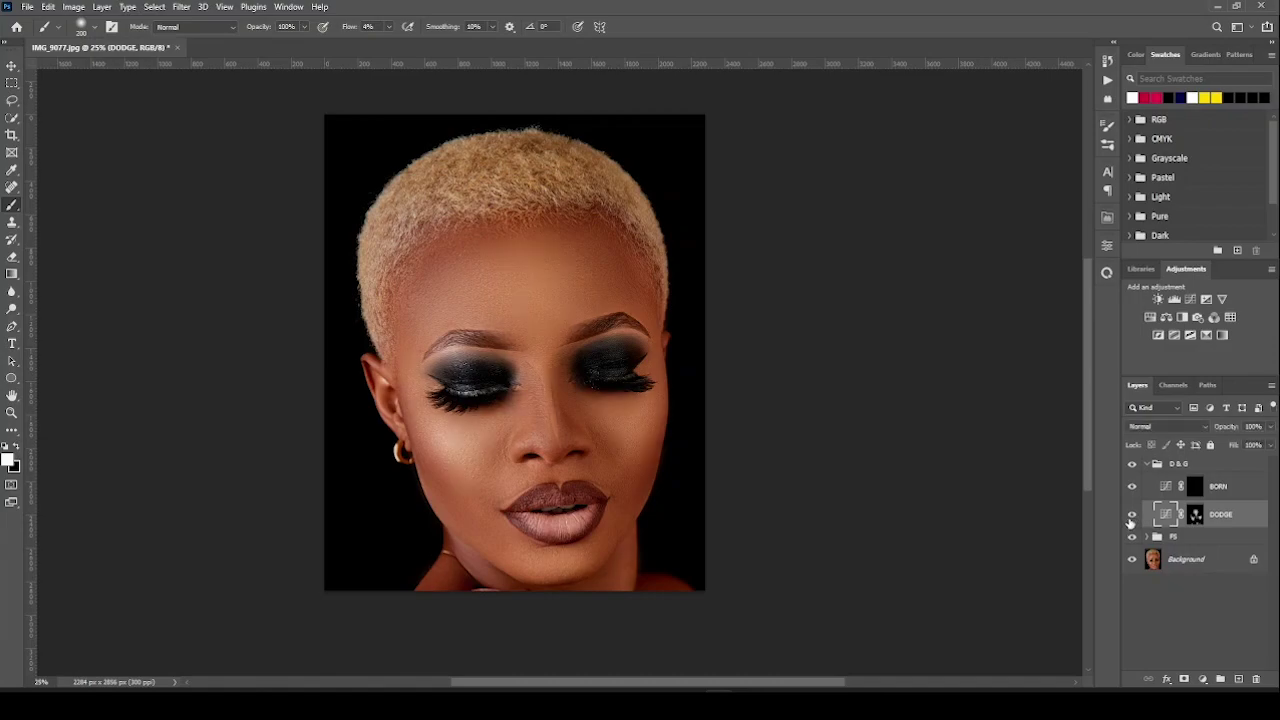
# Paint shadows along both sides of the nose on the BORN layer's mask, varying the brush size up to 200 pixels.
pyautogui.click(1226, 490)
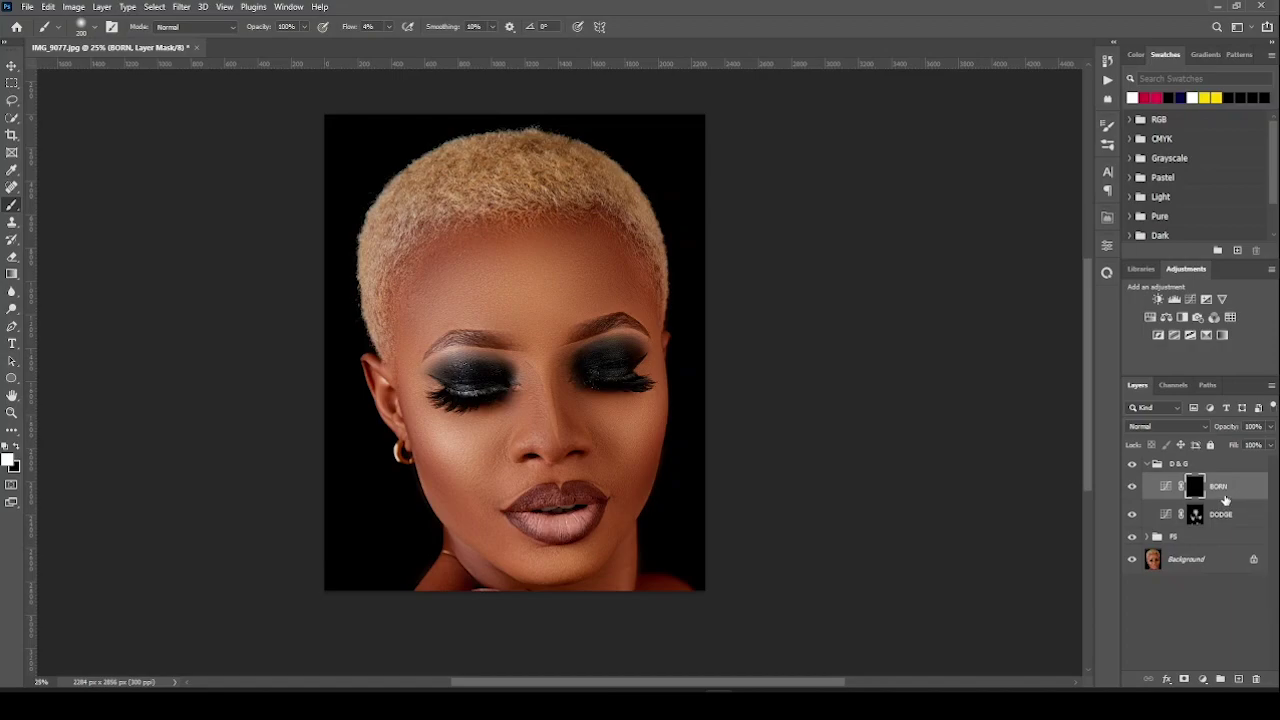
pyautogui.press('[')
pyautogui.press('[')
pyautogui.press('[')
pyautogui.press(']')
pyautogui.press(']')
pyautogui.press(']')
pyautogui.press(']')
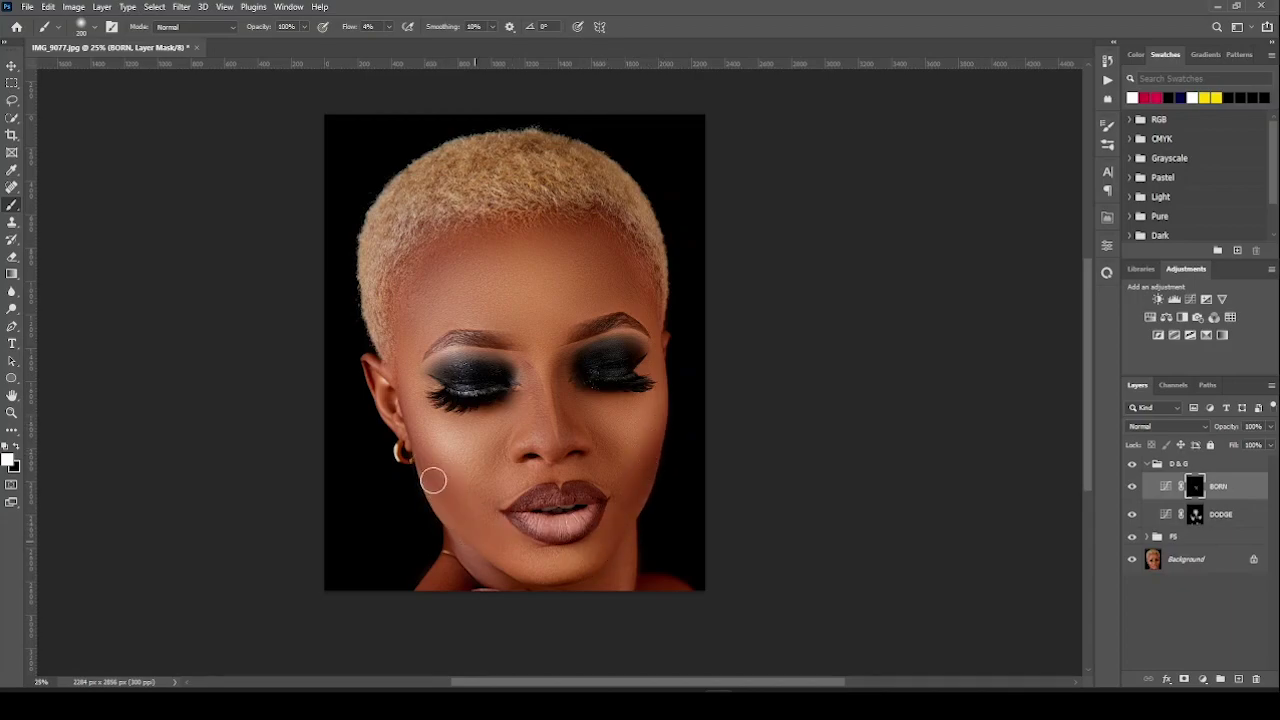
# Darken the jawline and the forehead along the hairline on the BORN mask with a brush up to 400 pixels, and compare the result.
pyautogui.press(']')
pyautogui.press(']')
pyautogui.press(']')
pyautogui.moveTo(569, 218)
pyautogui.mouseDown()
pyautogui.moveTo(636, 277)
pyautogui.moveTo(602, 249)
pyautogui.moveTo(606, 280)
pyautogui.mouseUp()
pyautogui.click(1133, 488)
pyautogui.click(1131, 490)
# Display the BORN mask on the canvas, soften it with a Gaussian Blur of 27.7 pixels and return to the full image.
pyautogui.keyDown('alt'); pyautogui.click(1195, 488); pyautogui.keyUp('alt')
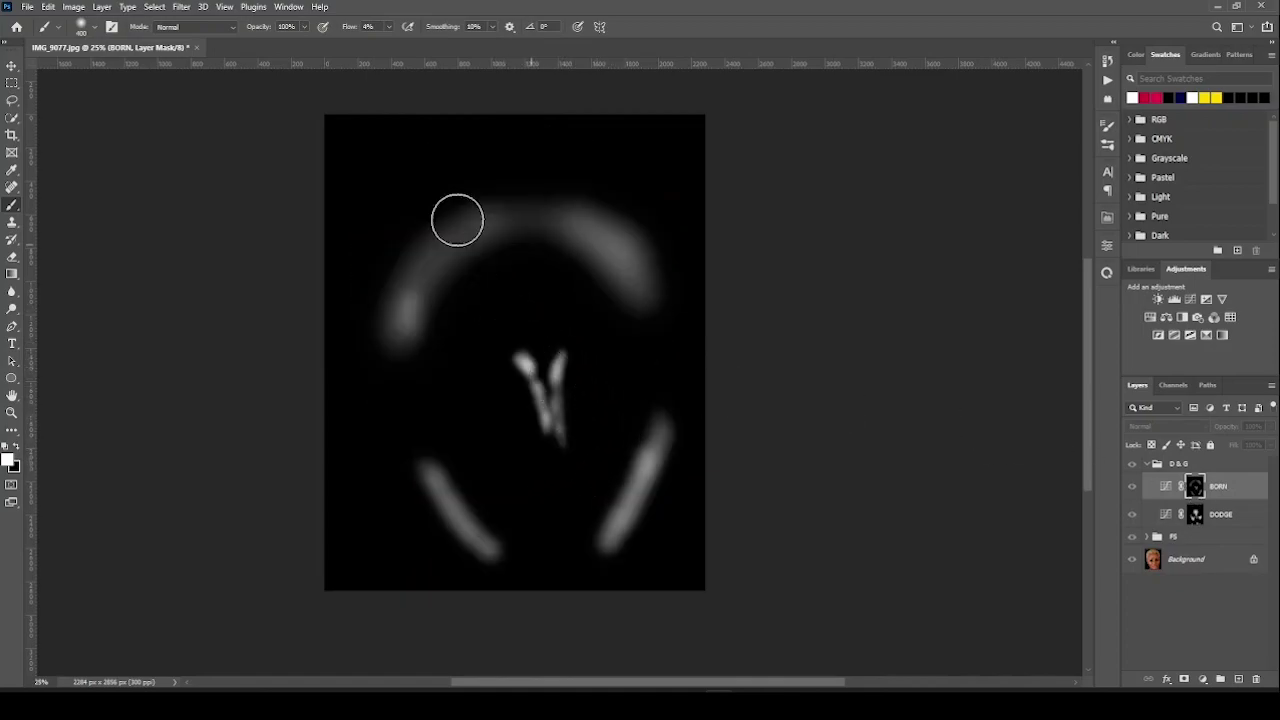
pyautogui.click(182, 8)
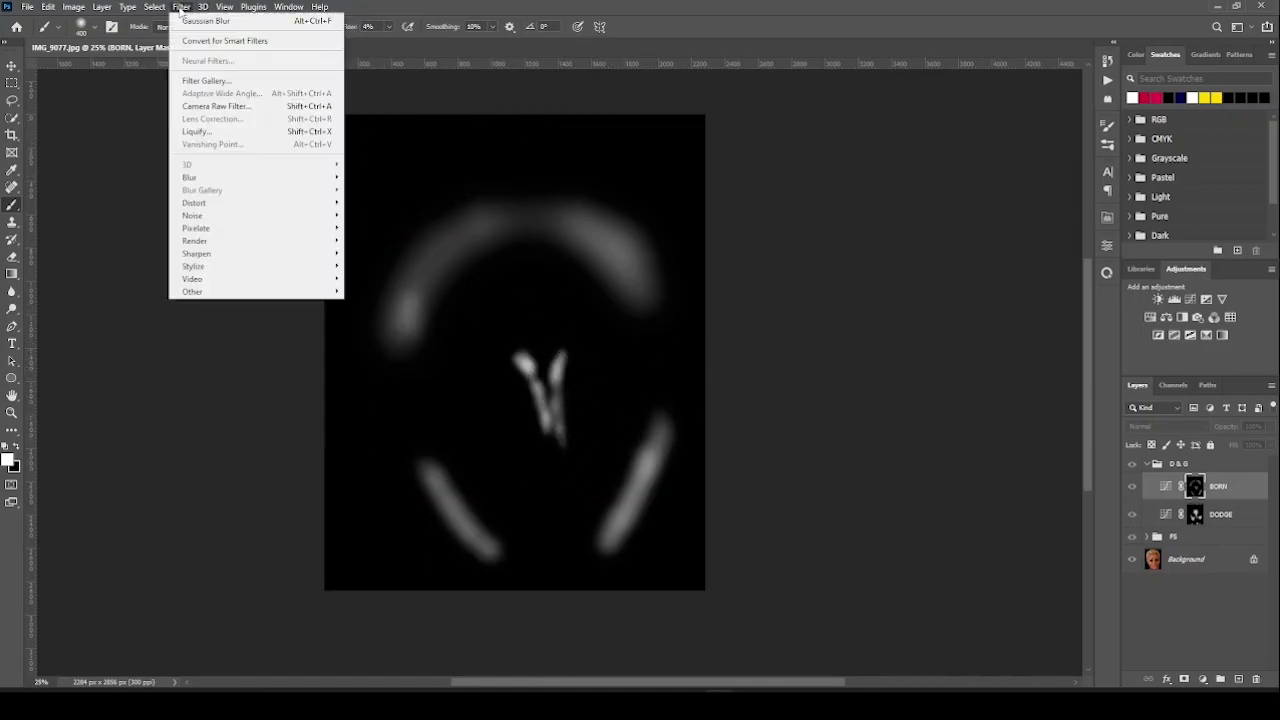
pyautogui.moveTo(218, 180)
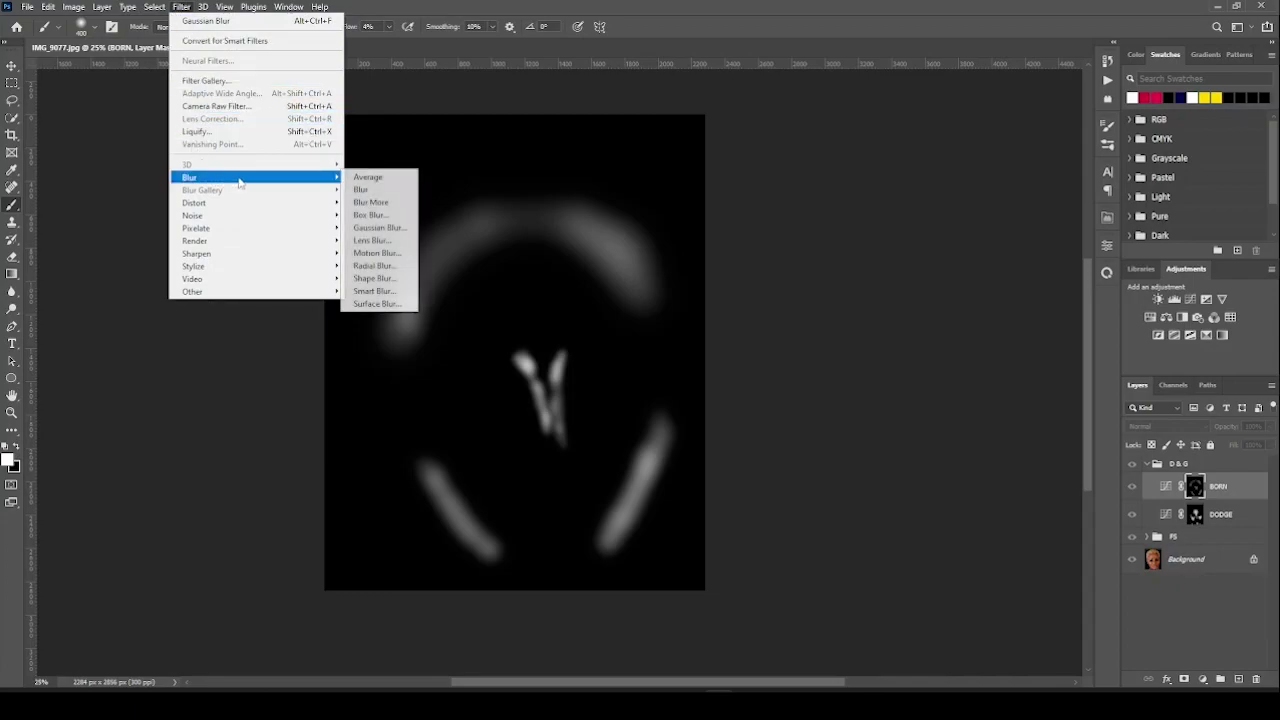
pyautogui.click(376, 228)
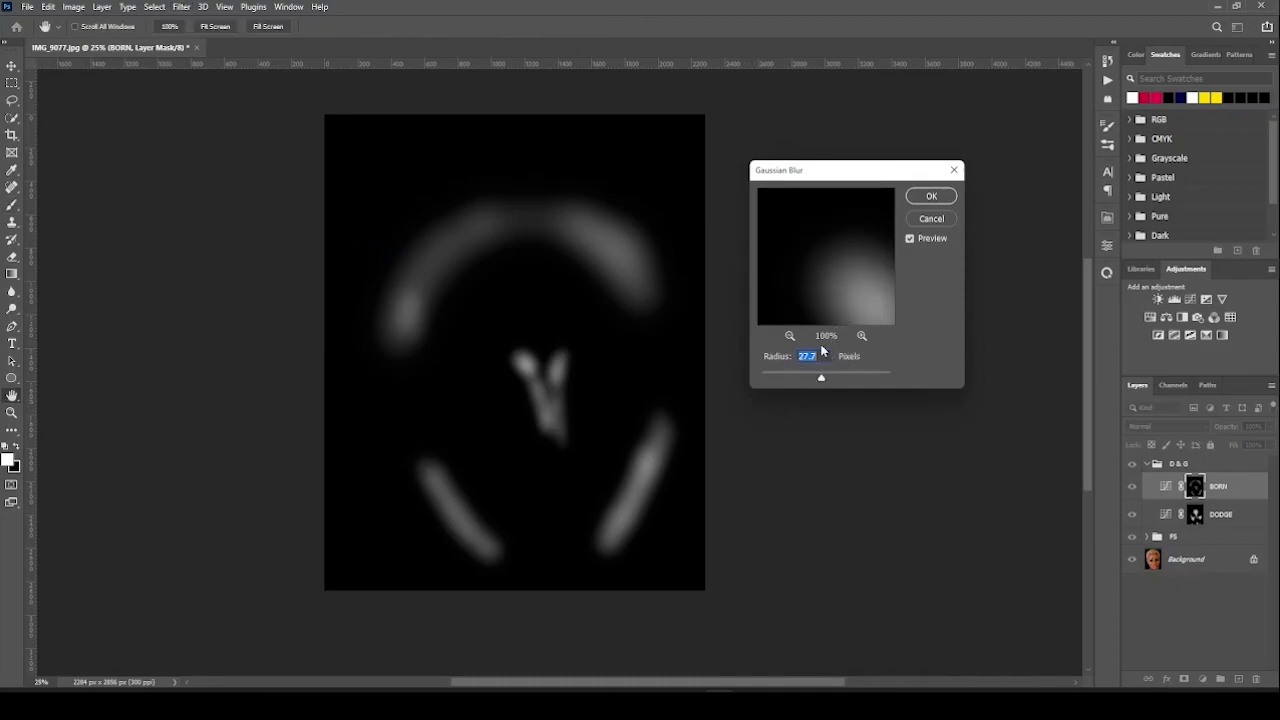
pyautogui.click(932, 197)
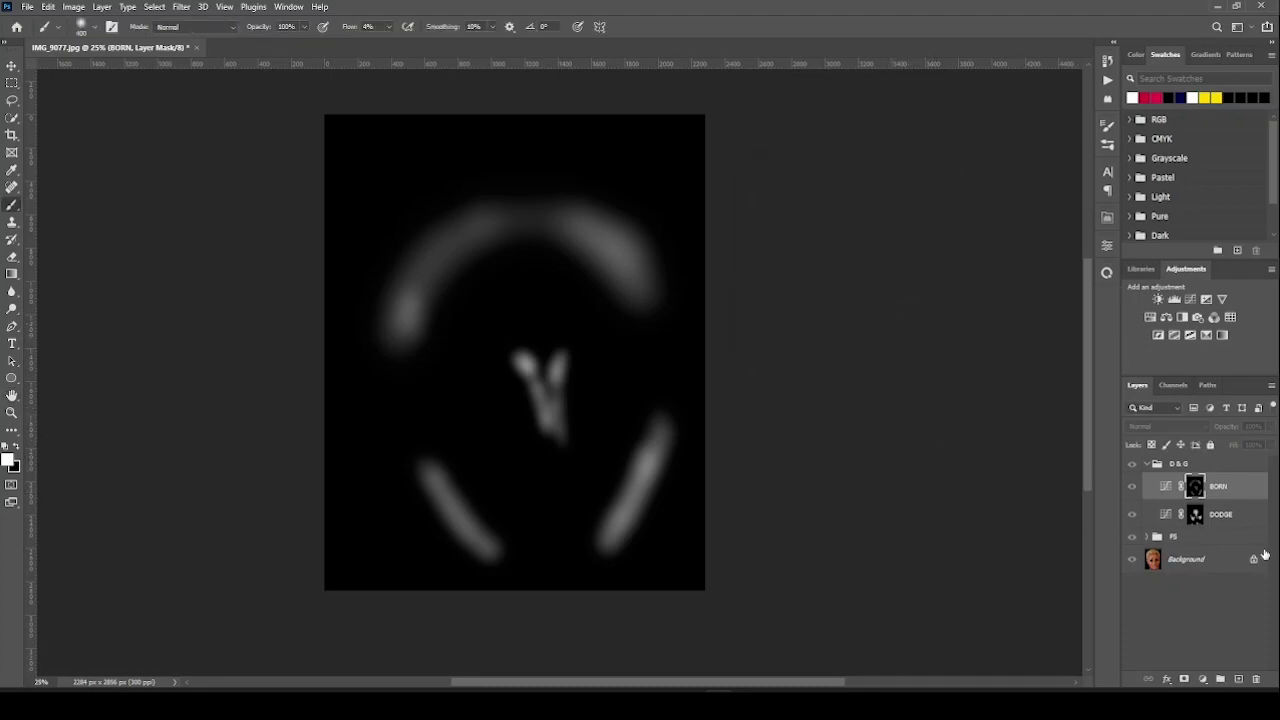
pyautogui.hotkey('ctrl', '2')
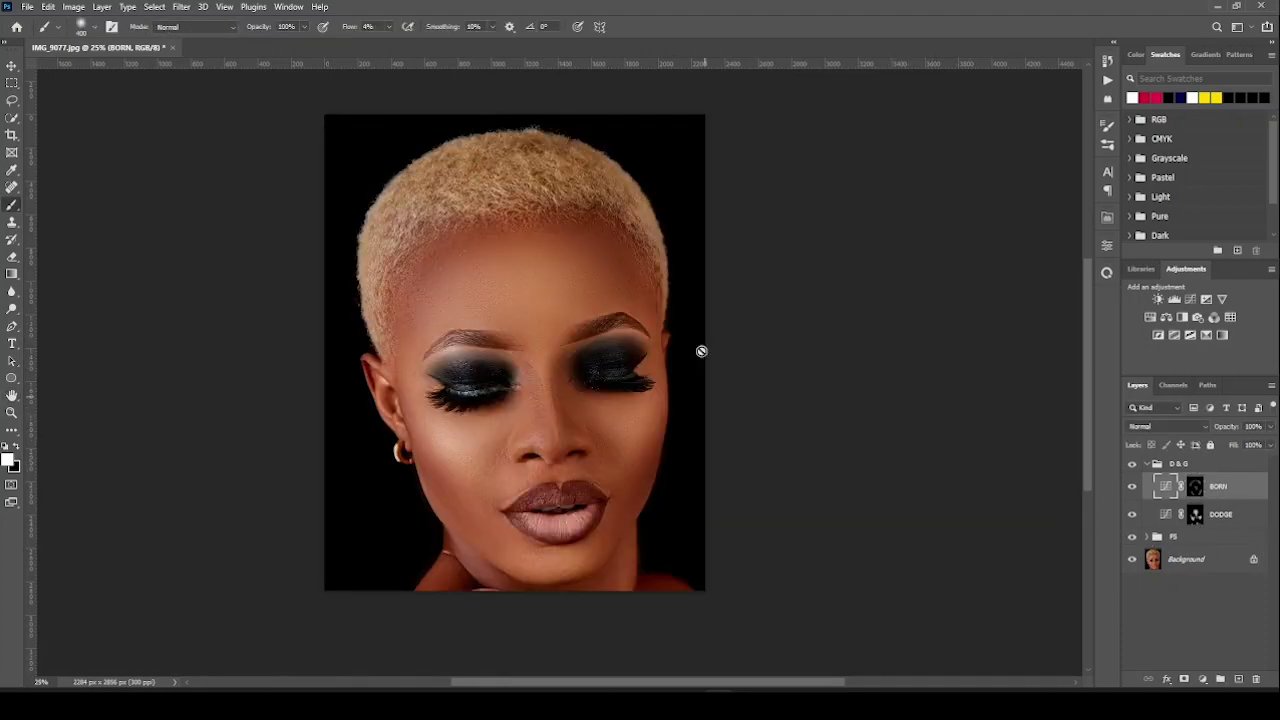
# Compare the portrait with and without the whole D & G group.
pyautogui.click(1132, 465)
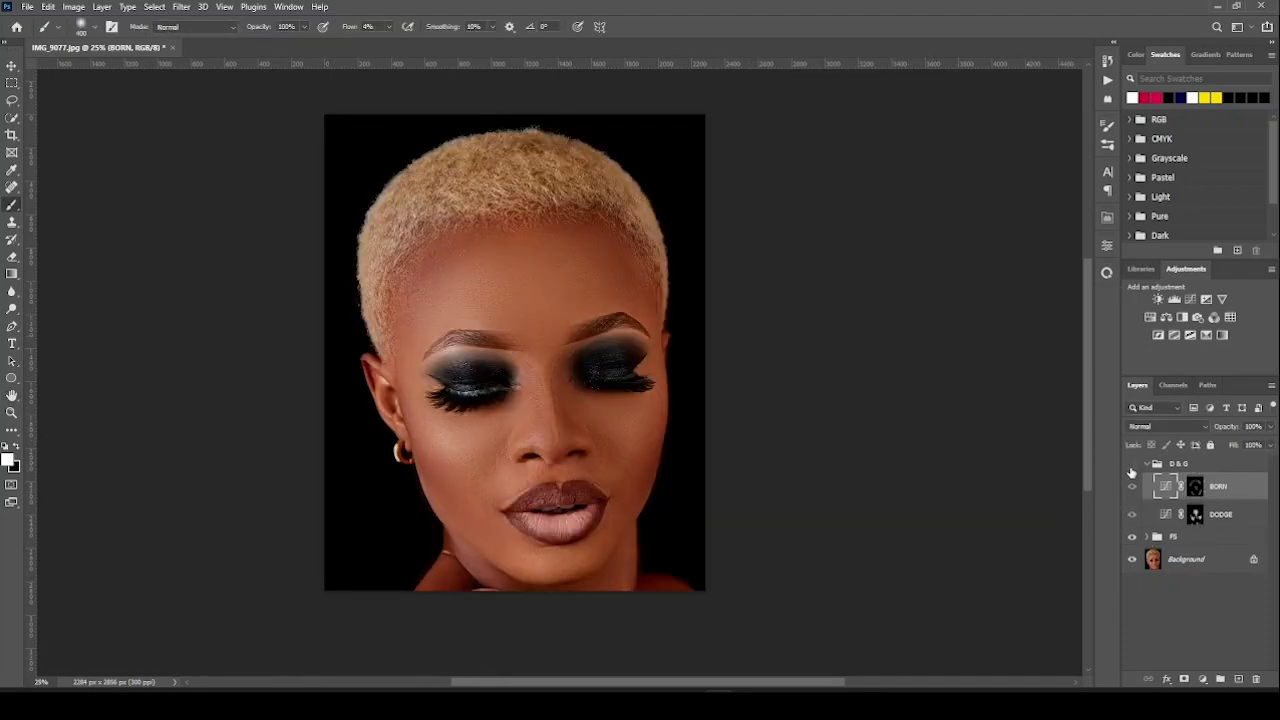
pyautogui.click(1132, 466)
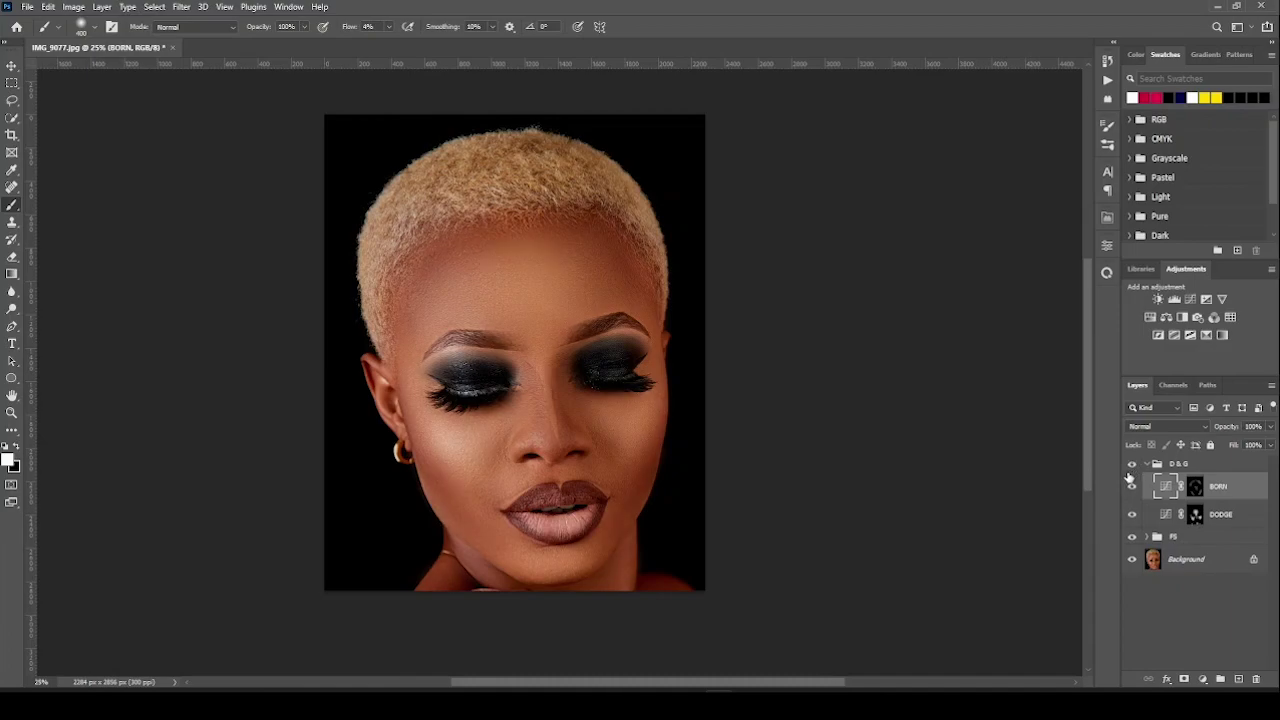
pyautogui.click(1132, 466)
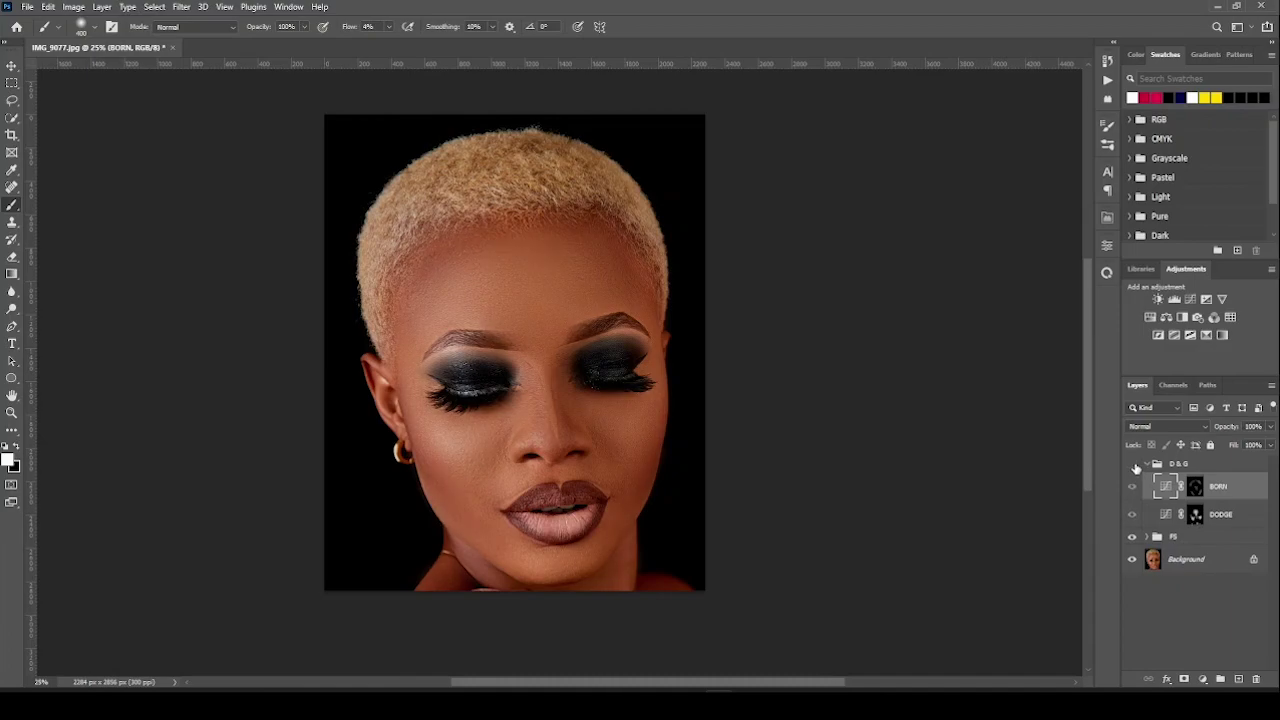
pyautogui.click(1133, 466)
# Collapse the D & G group, lower its opacity to 90% and check the effect against the image without it.
pyautogui.click(1146, 465)
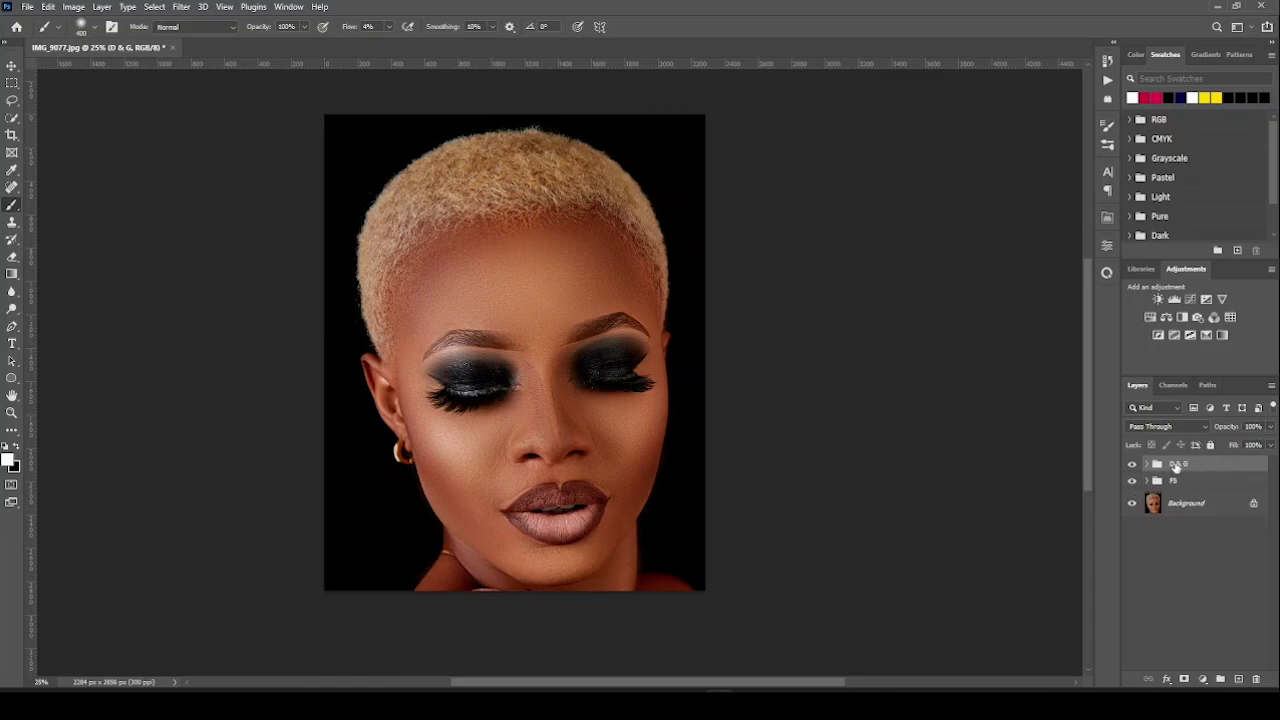
pyautogui.click(1270, 427)
pyautogui.moveTo(1270, 445); pyautogui.dragTo(1257, 447)
pyautogui.click(1132, 464)
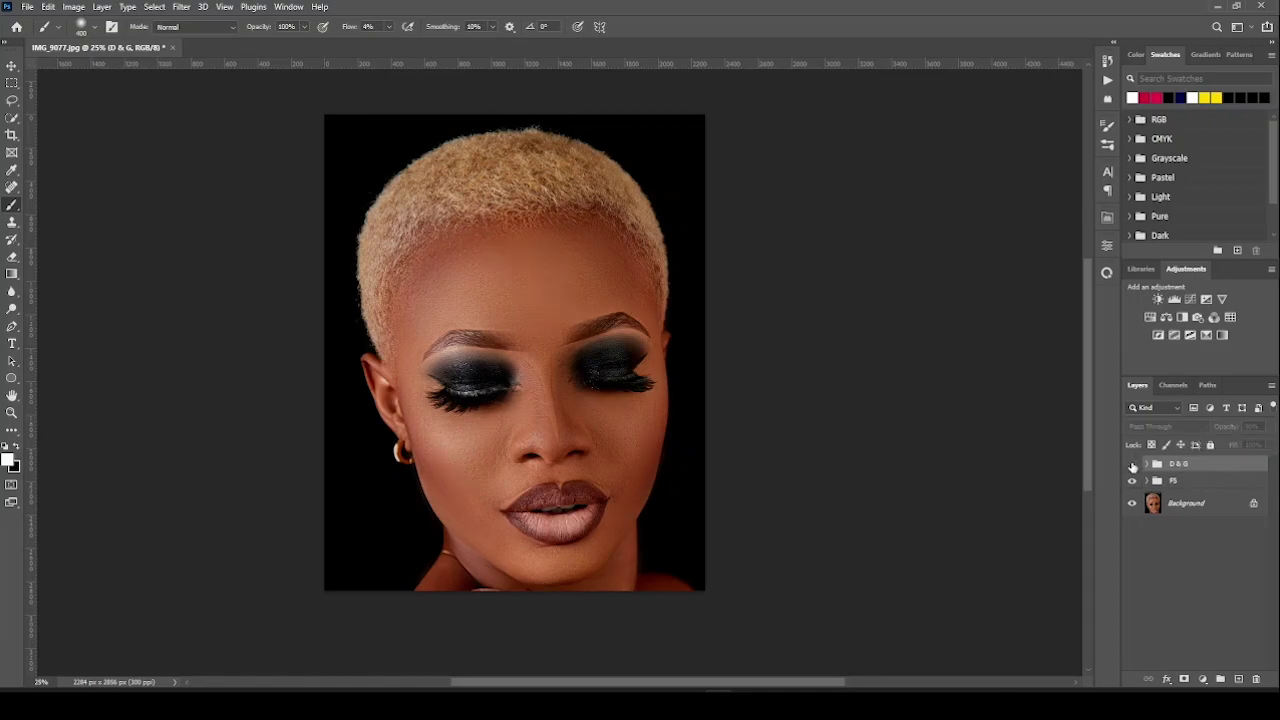
pyautogui.click(1132, 464)
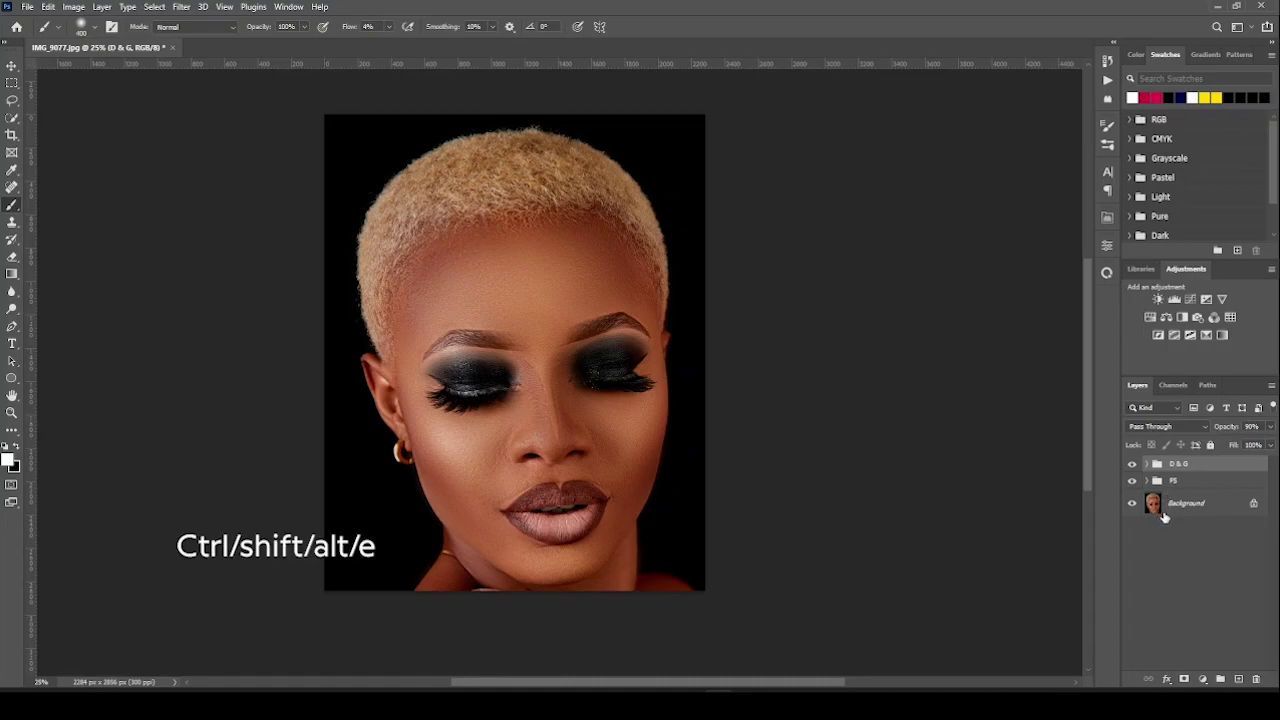
# Stamp all visible layers into a new top layer and make a desaturated duplicate of it.
pyautogui.hotkey('ctrl', 'shift', 'alt', 'e')
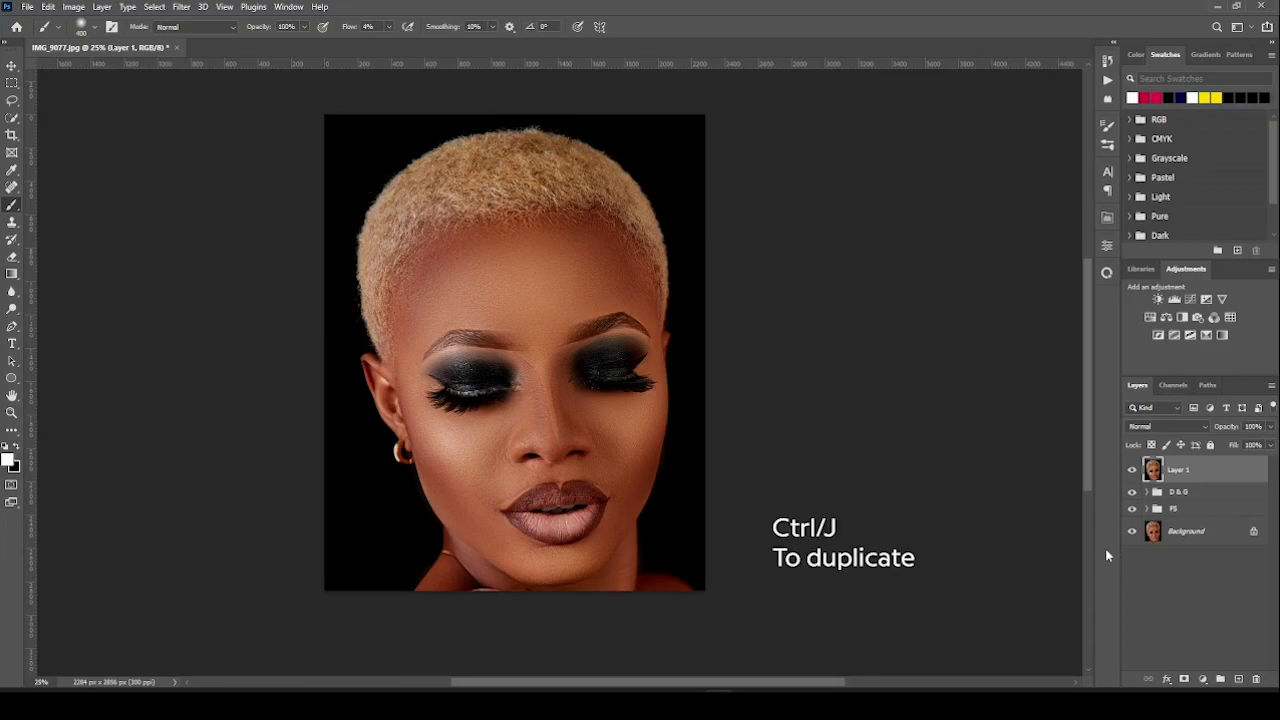
pyautogui.hotkey('ctrl', 'j')
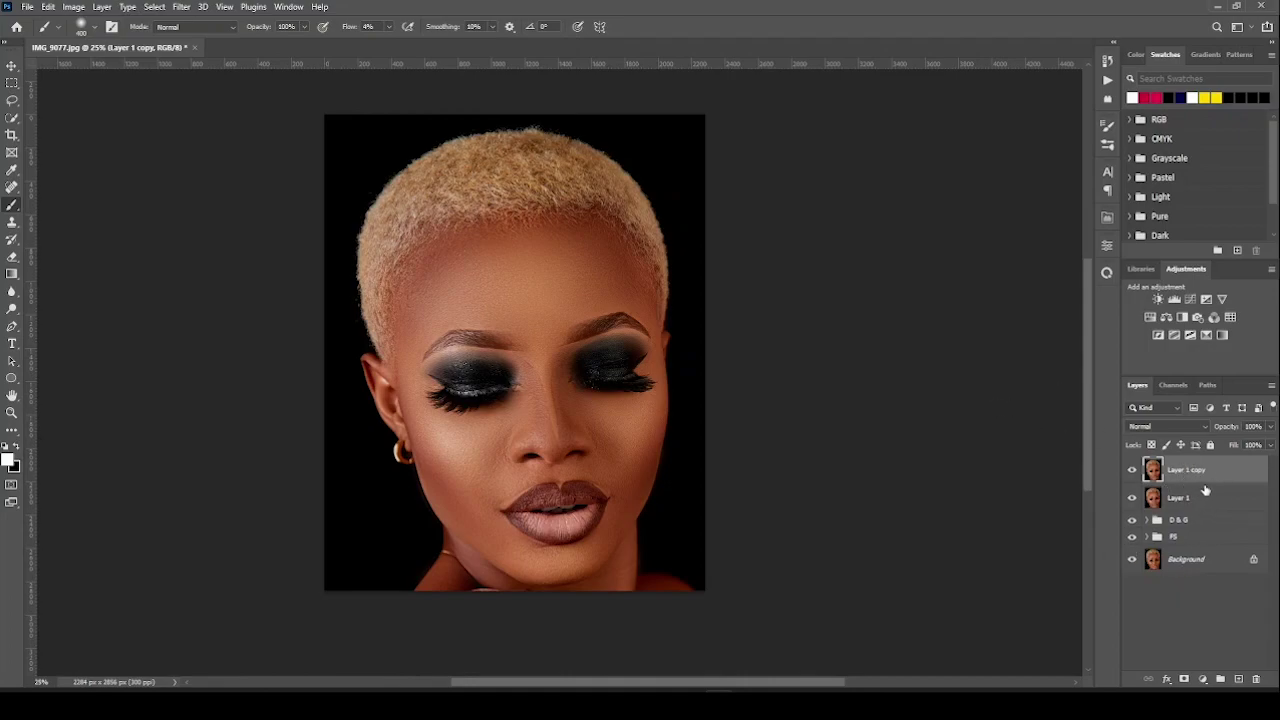
pyautogui.hotkey('ctrl', 'shift', 'u')
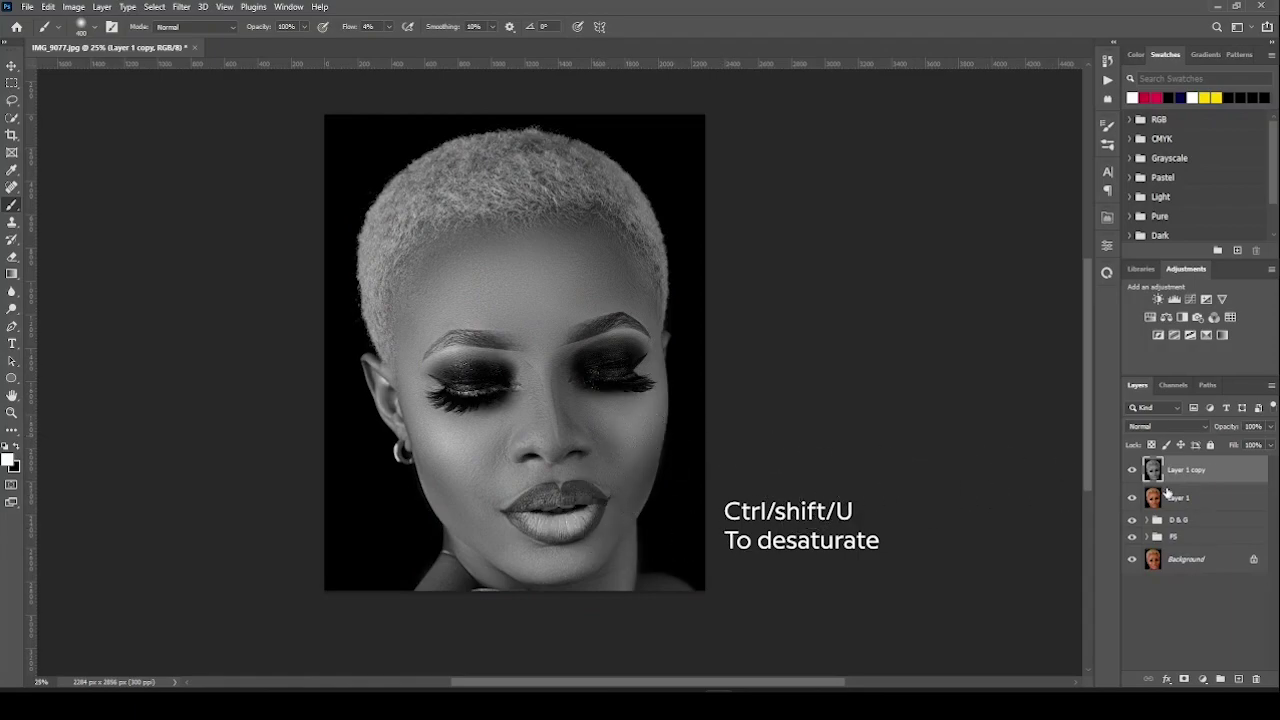
# Convert the desaturated copy to a smart object and apply a High Pass filter with a radius between 2 and 3 pixels.
pyautogui.rightClick(1220, 468)
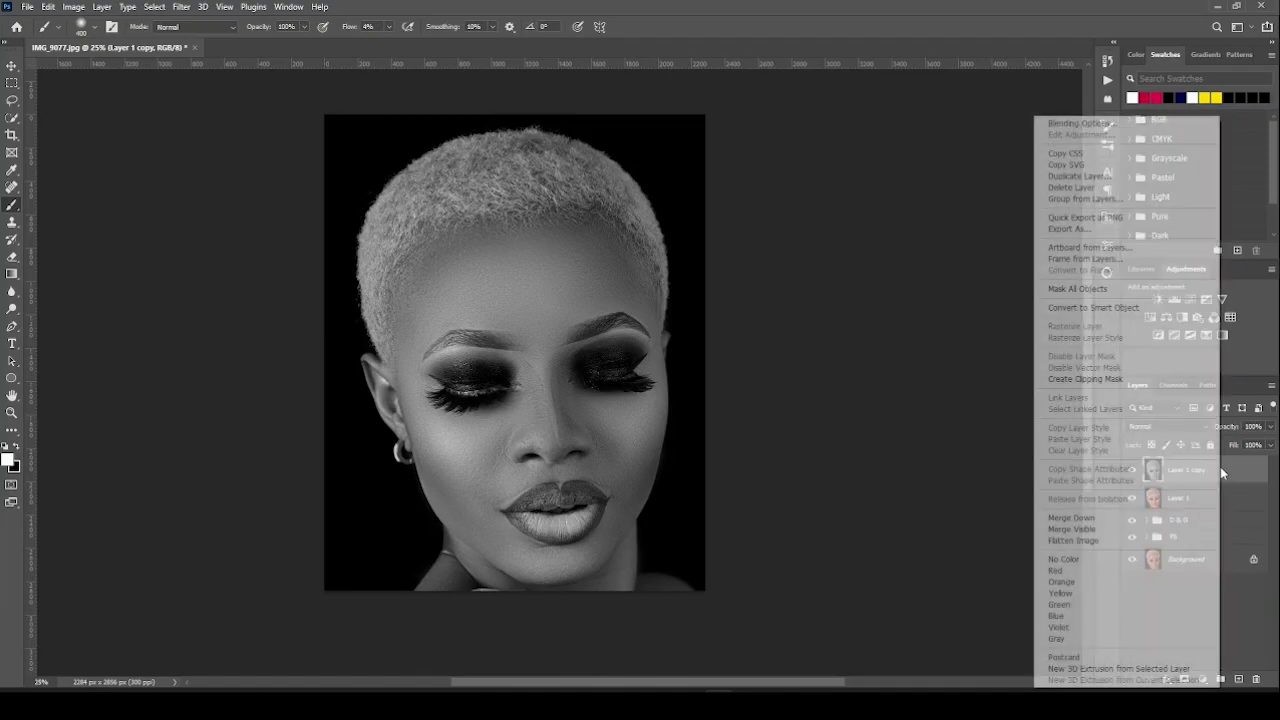
pyautogui.click(1104, 308)
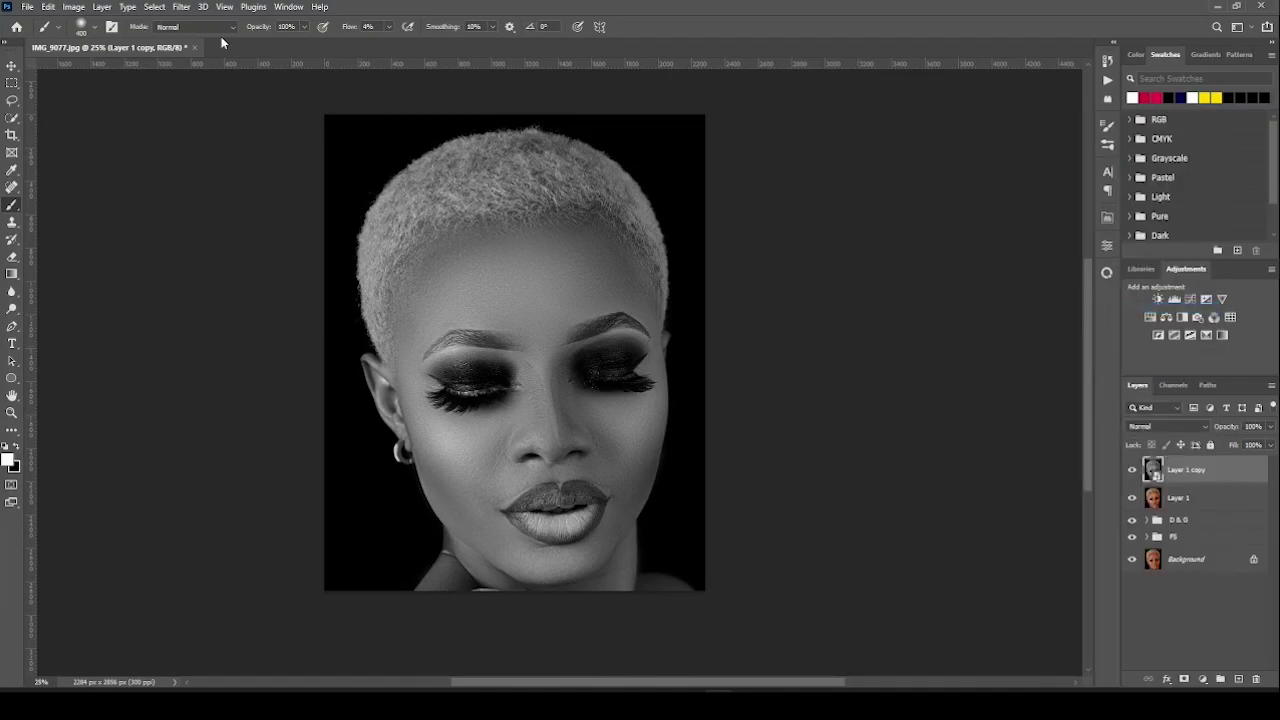
pyautogui.click(181, 7)
pyautogui.moveTo(245, 291)
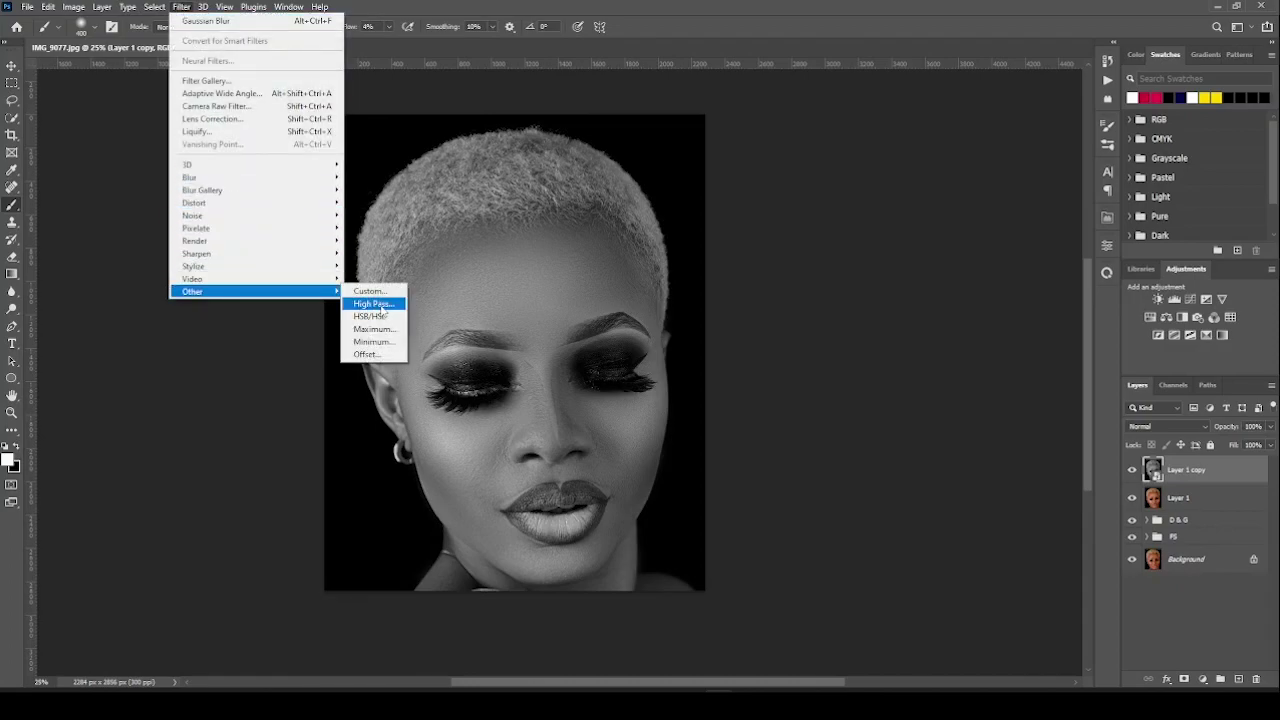
pyautogui.click(387, 310)
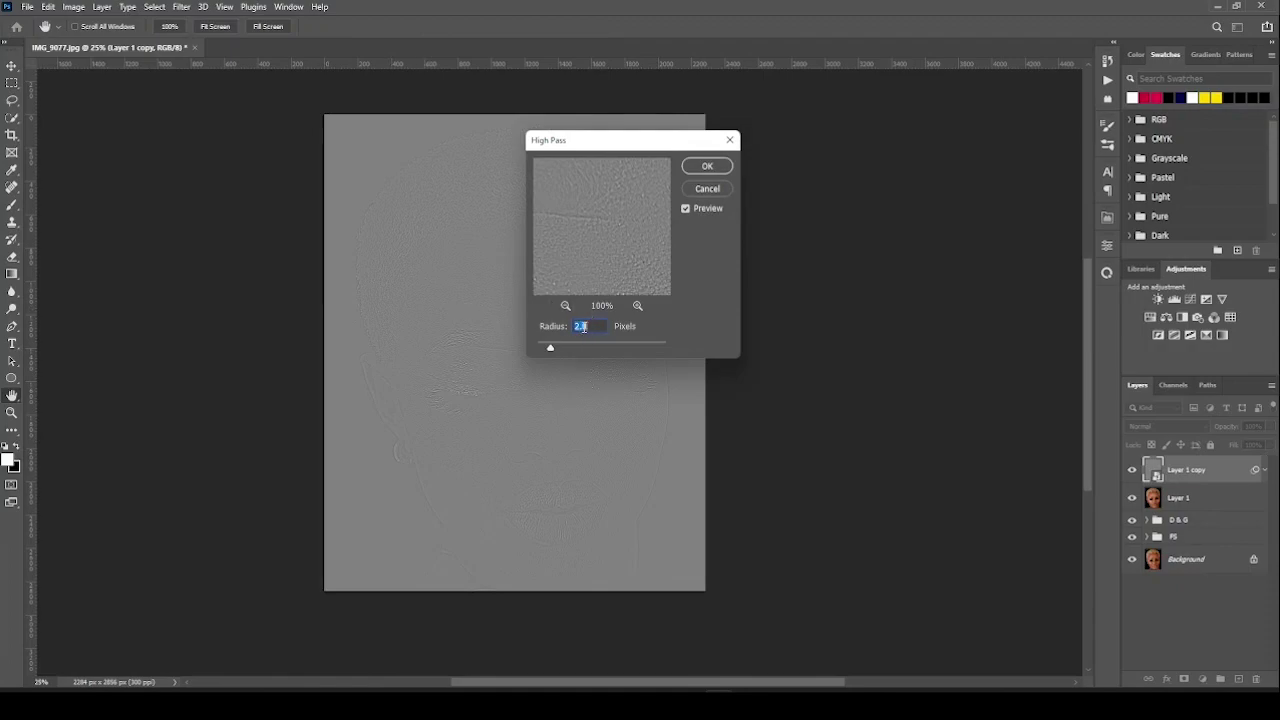
pyautogui.click(708, 166)
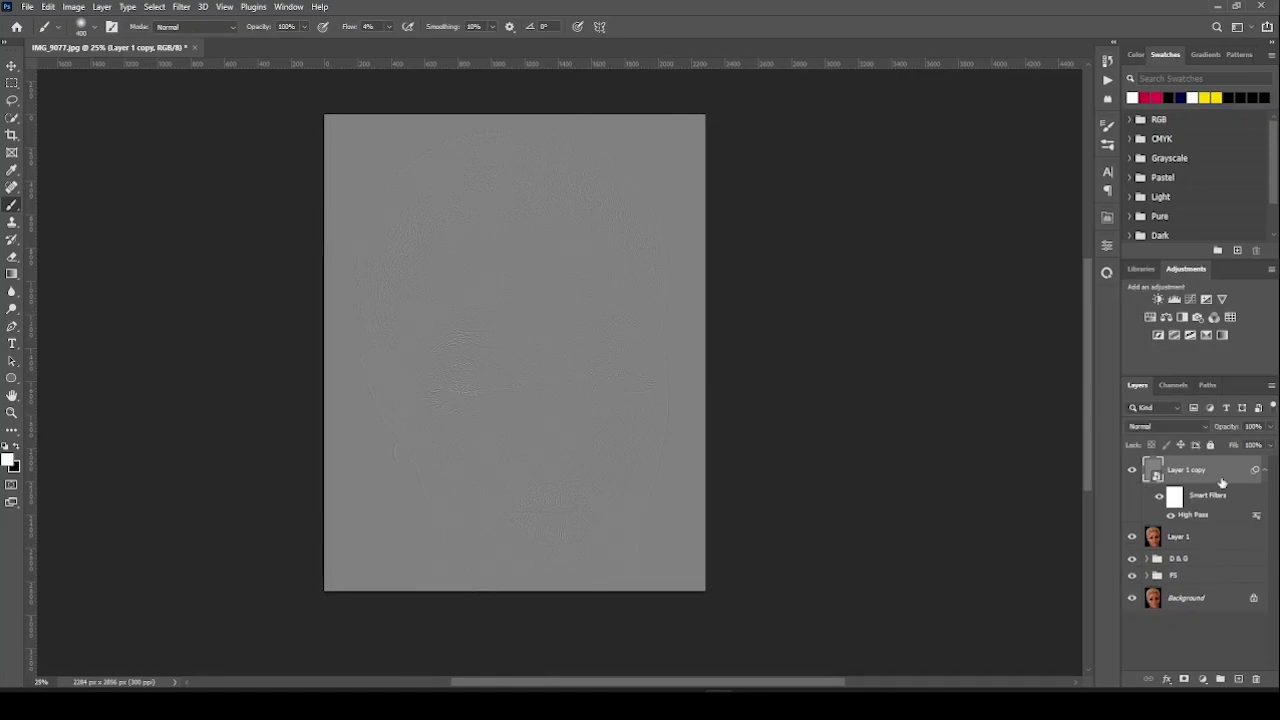
# Try Overlay on the High Pass layer, settle on the Soft Light blend mode and inspect the sharpened skin and eyes up close.
pyautogui.click(1200, 426)
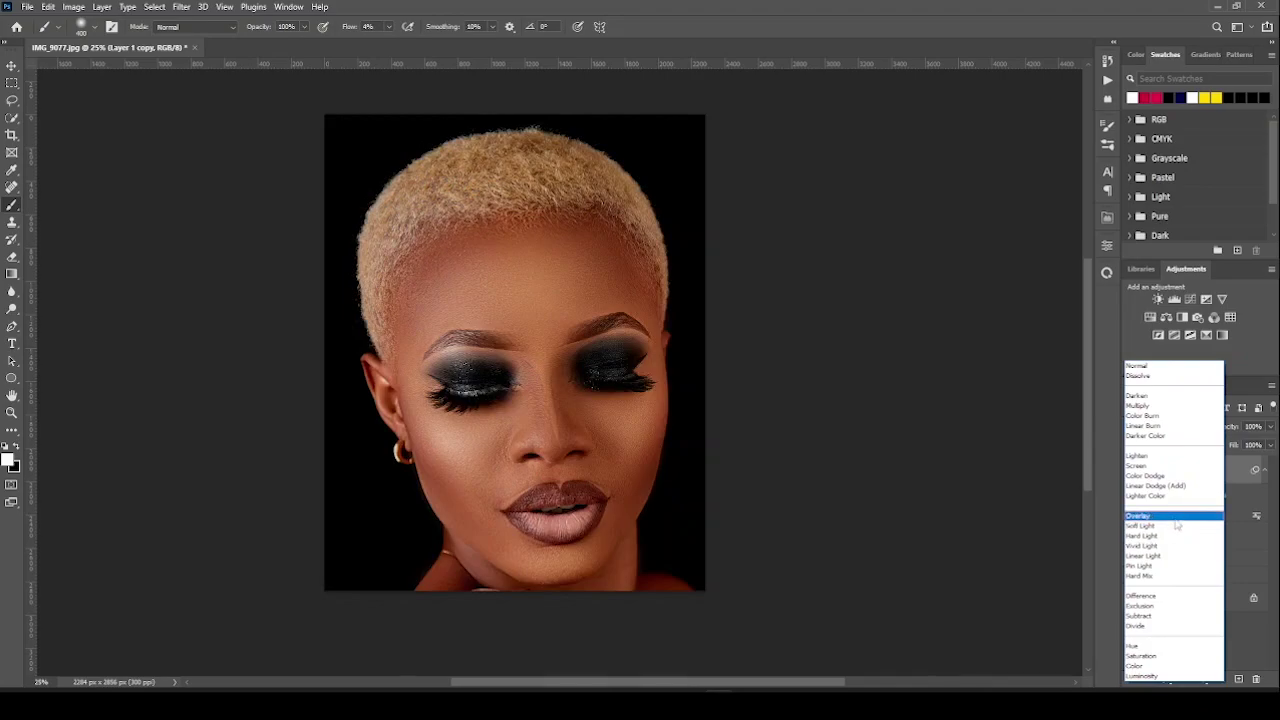
pyautogui.click(1177, 524)
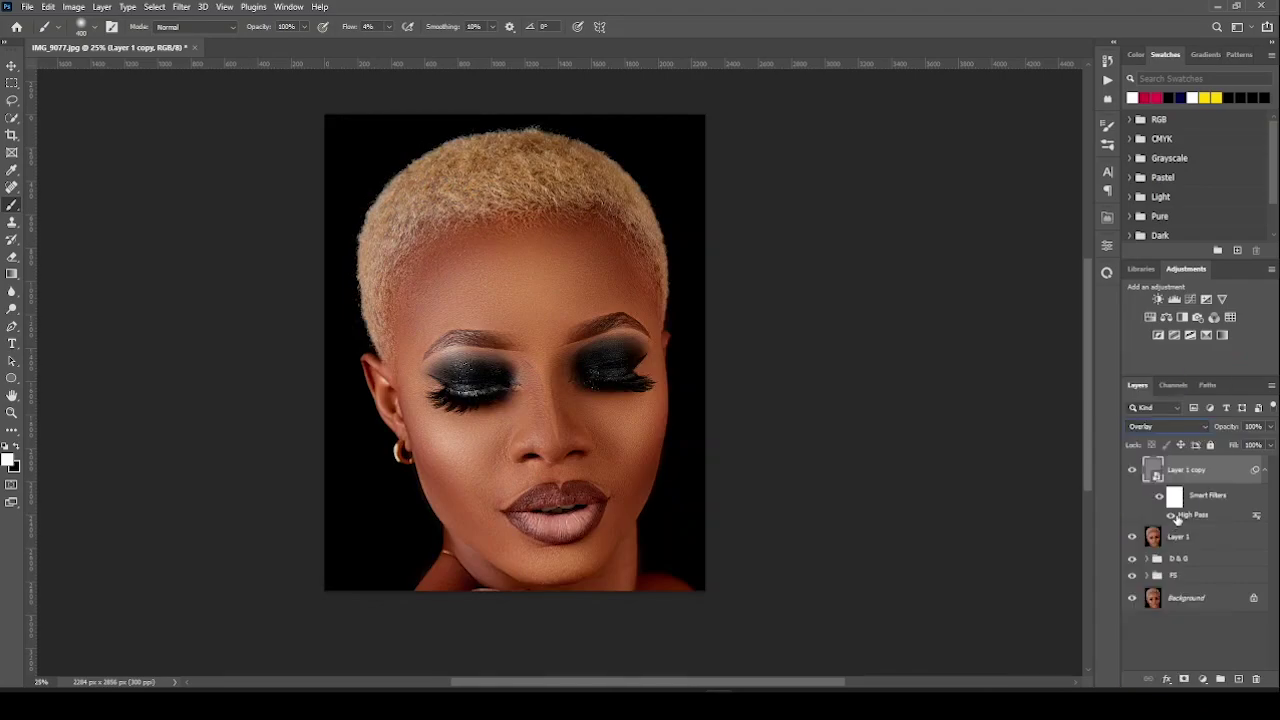
pyautogui.click(1198, 428)
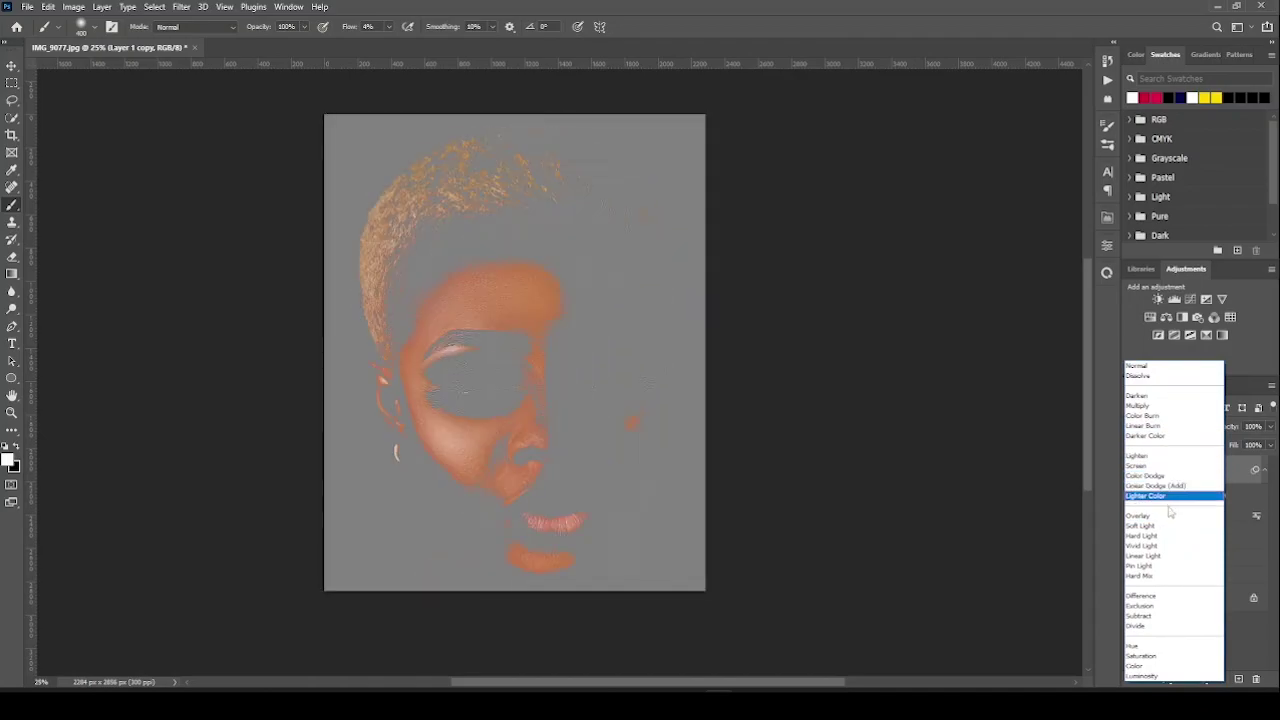
pyautogui.click(1160, 530)
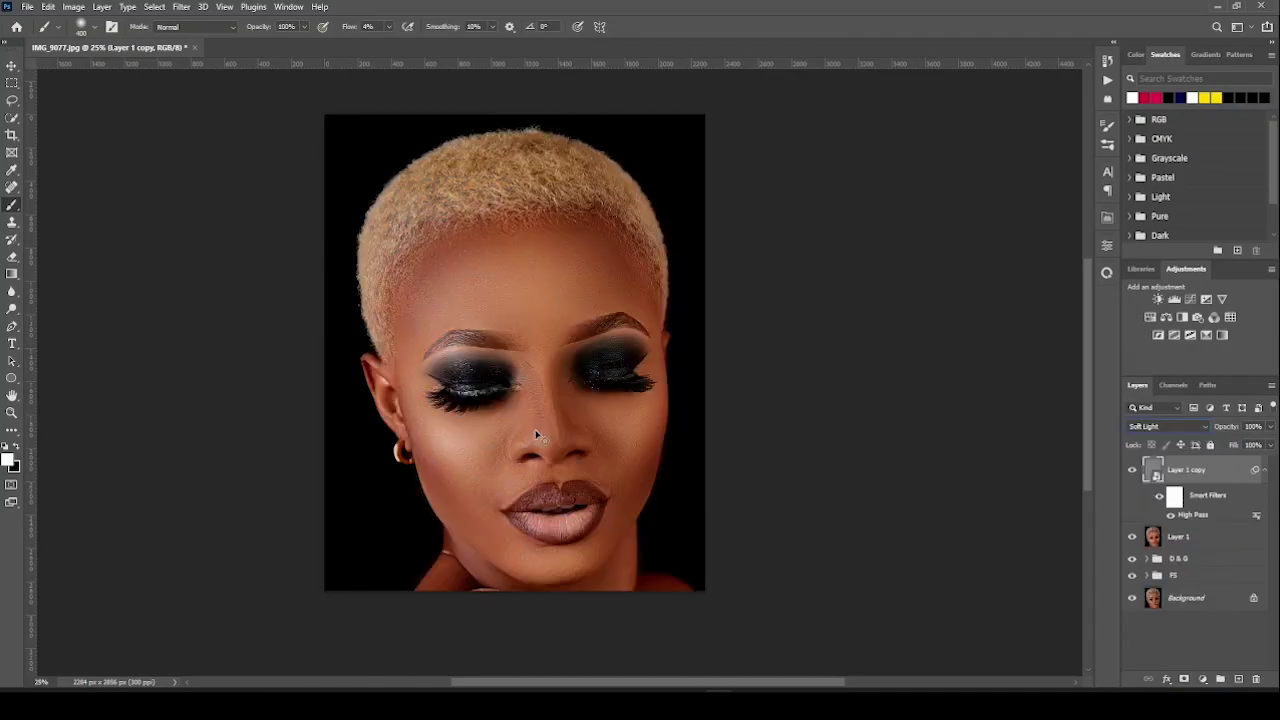
pyautogui.scroll(3, 590, 398)
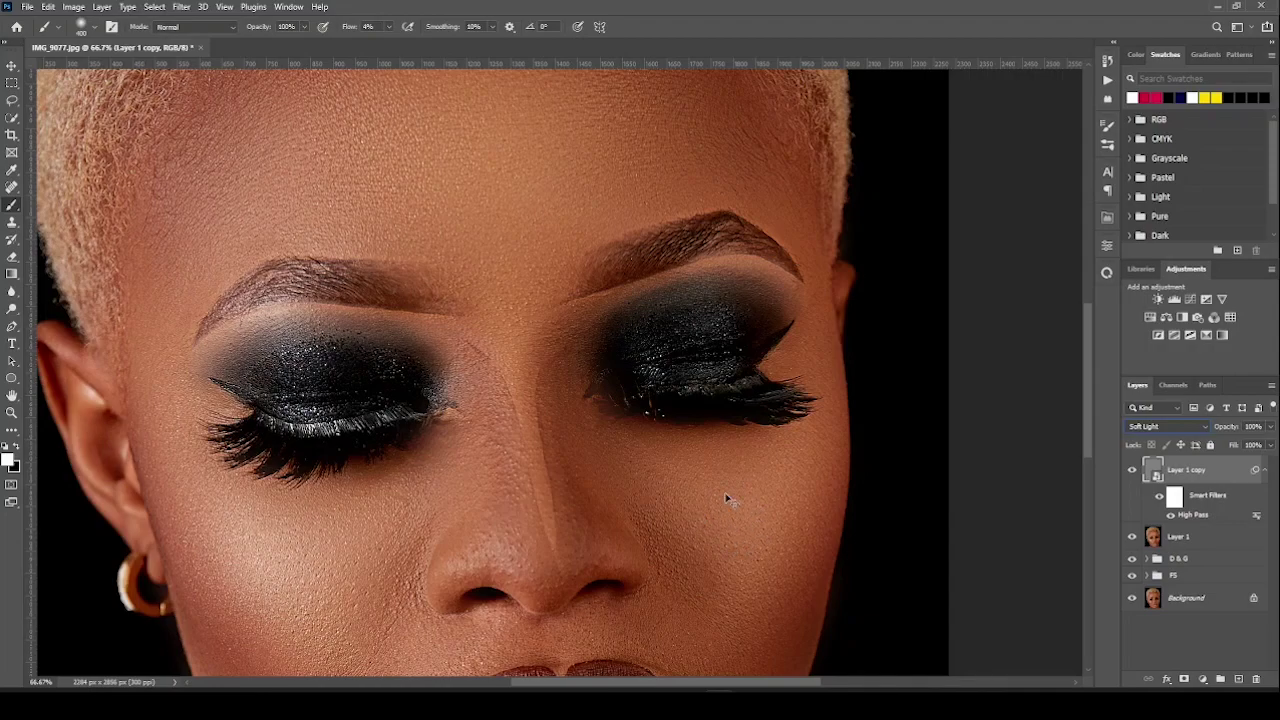
pyautogui.hotkey('ctrl', '-')
pyautogui.hotkey('ctrl', '-')
pyautogui.hotkey('ctrl', '-')
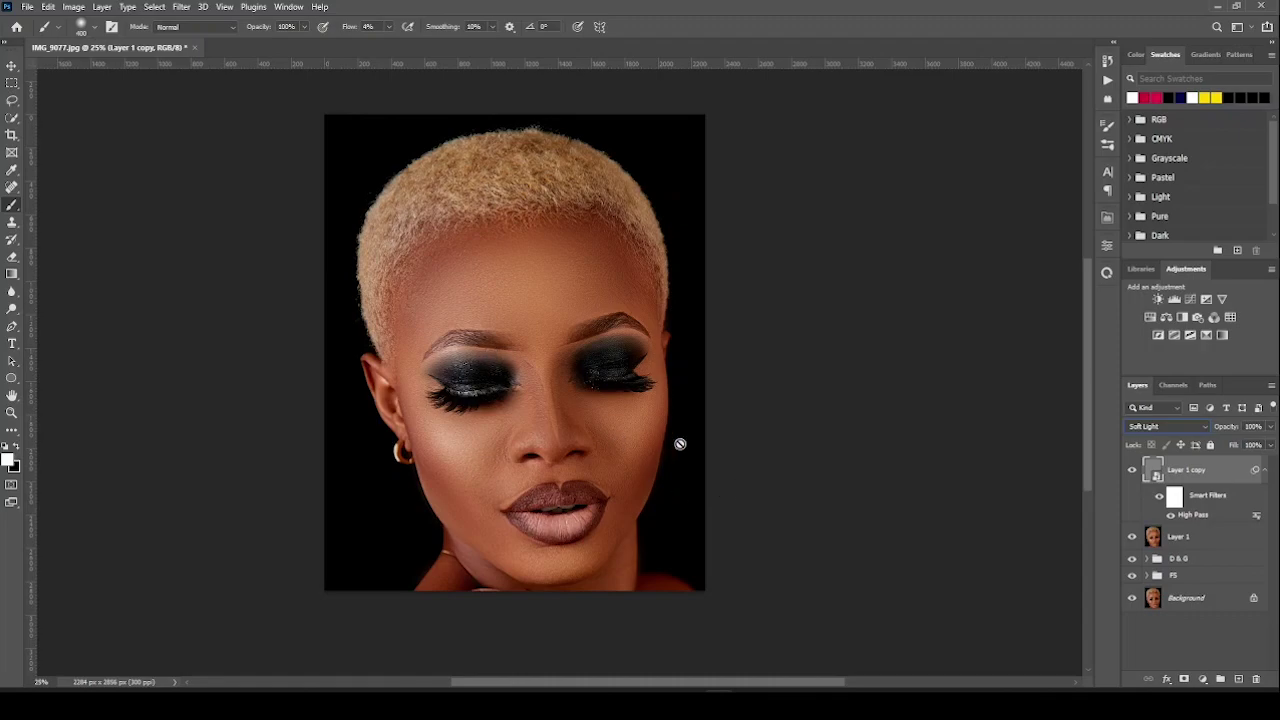
# Lower the High Pass layer's opacity to 25% and compare the portrait with and without the sharpening.
pyautogui.click(1269, 445)
pyautogui.moveTo(1226, 445); pyautogui.dragTo(1221, 445)
pyautogui.click(1133, 471)
pyautogui.click(1133, 472)
pyautogui.click(1133, 472)
pyautogui.click(1133, 472)
# Examine the face at close range with the High Pass sharpening layer hidden and shown.
pyautogui.hscroll(-2, 563, 424)
pyautogui.press('z')
pyautogui.moveTo(623, 403)
pyautogui.mouseDown()
pyautogui.moveTo(629, 427)
pyautogui.moveTo(674, 463)
pyautogui.moveTo(640, 432)
pyautogui.mouseUp()
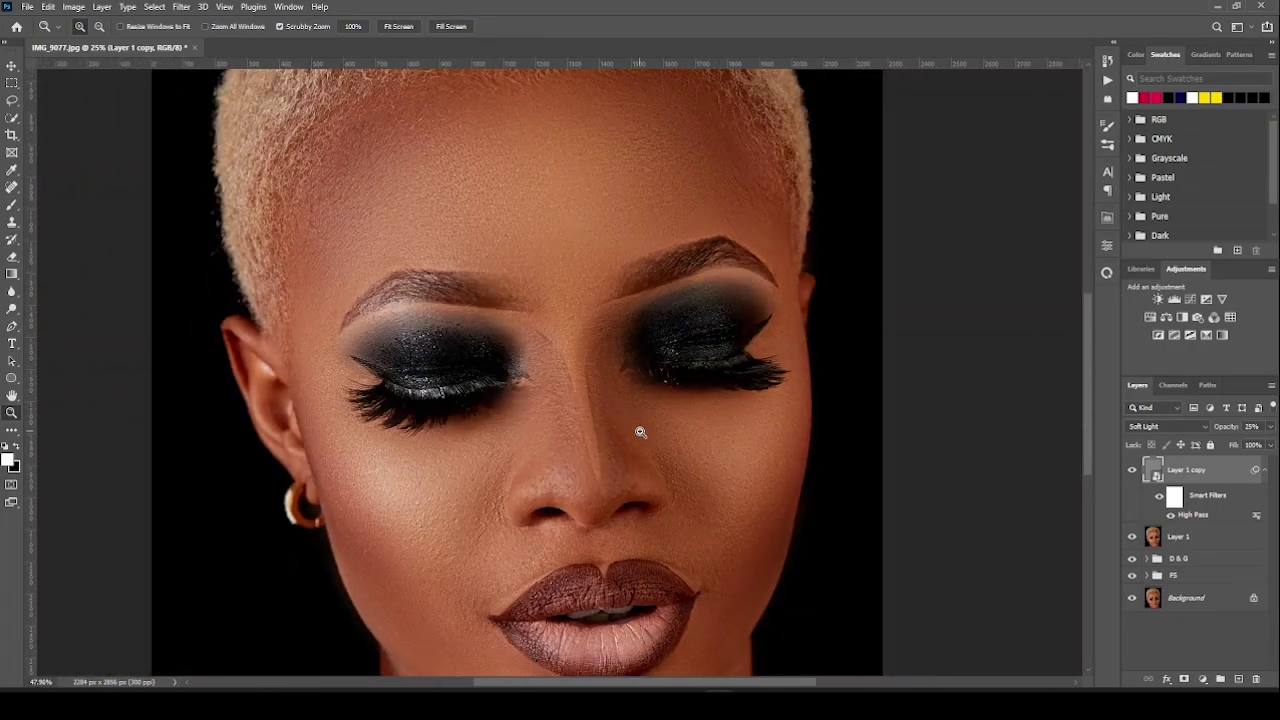
pyautogui.click(1133, 471)
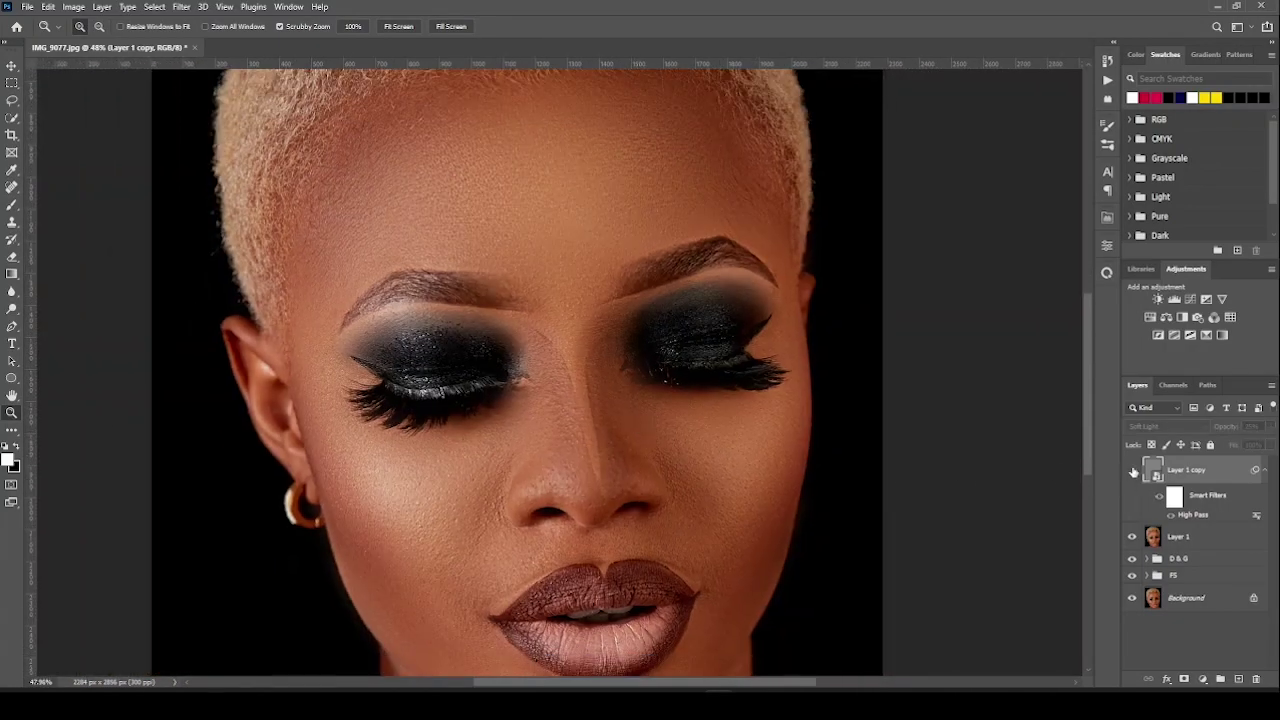
pyautogui.click(1133, 471)
pyautogui.click(1133, 471)
pyautogui.click(1133, 471)
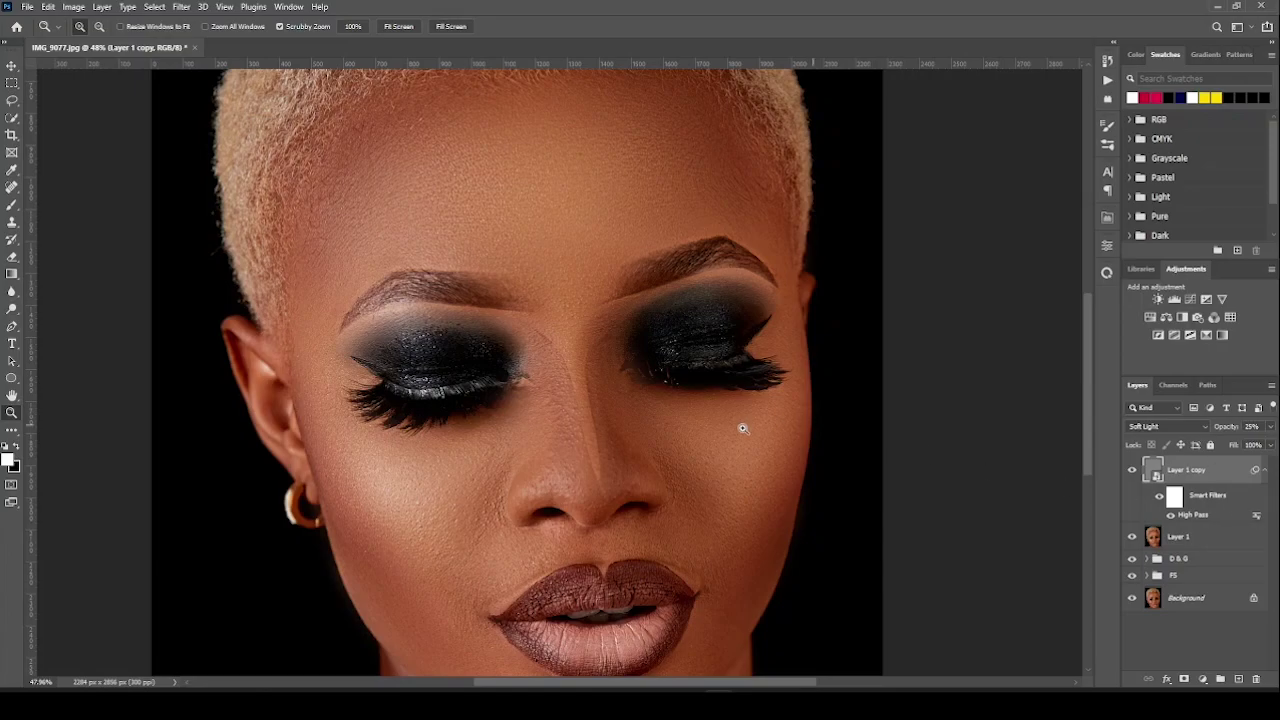
# Stamp all visible layers, including the sharpening, into another new layer at the top of the stack.
pyautogui.hotkey('ctrl', '-')
pyautogui.hotkey('ctrl', '-')
pyautogui.hotkey('ctrl', '-')
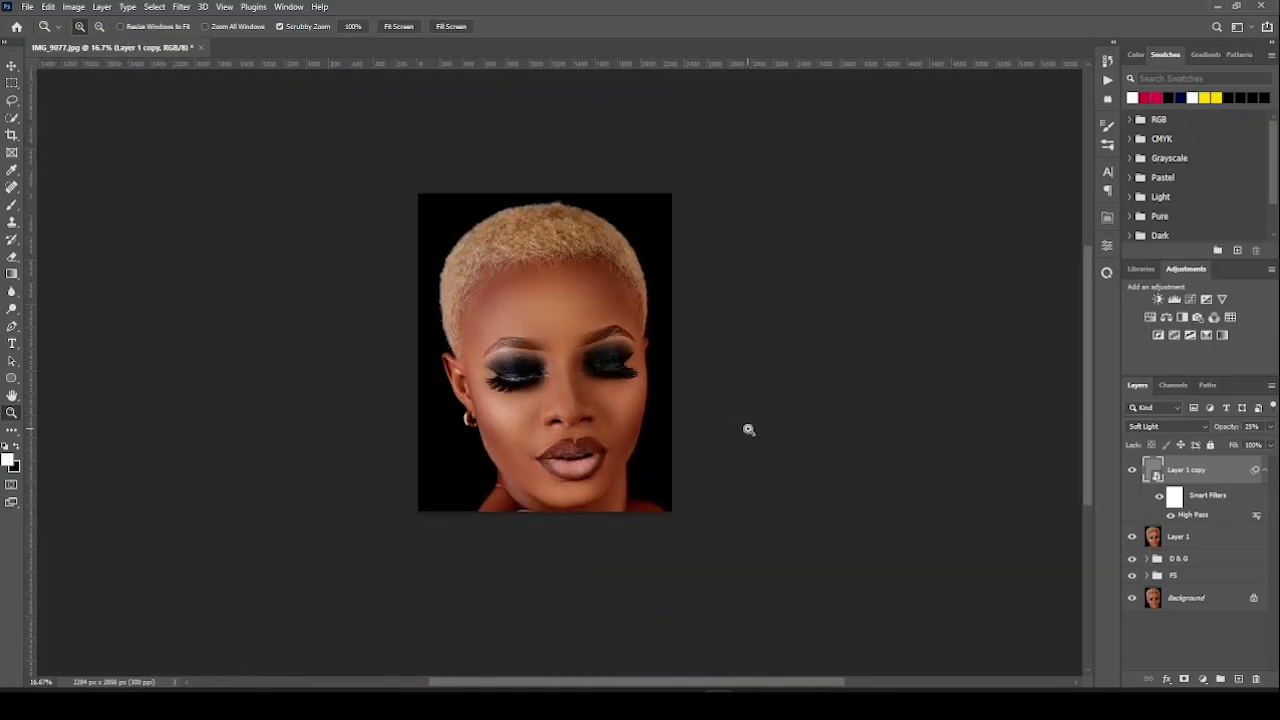
pyautogui.hotkey('ctrl', '+')
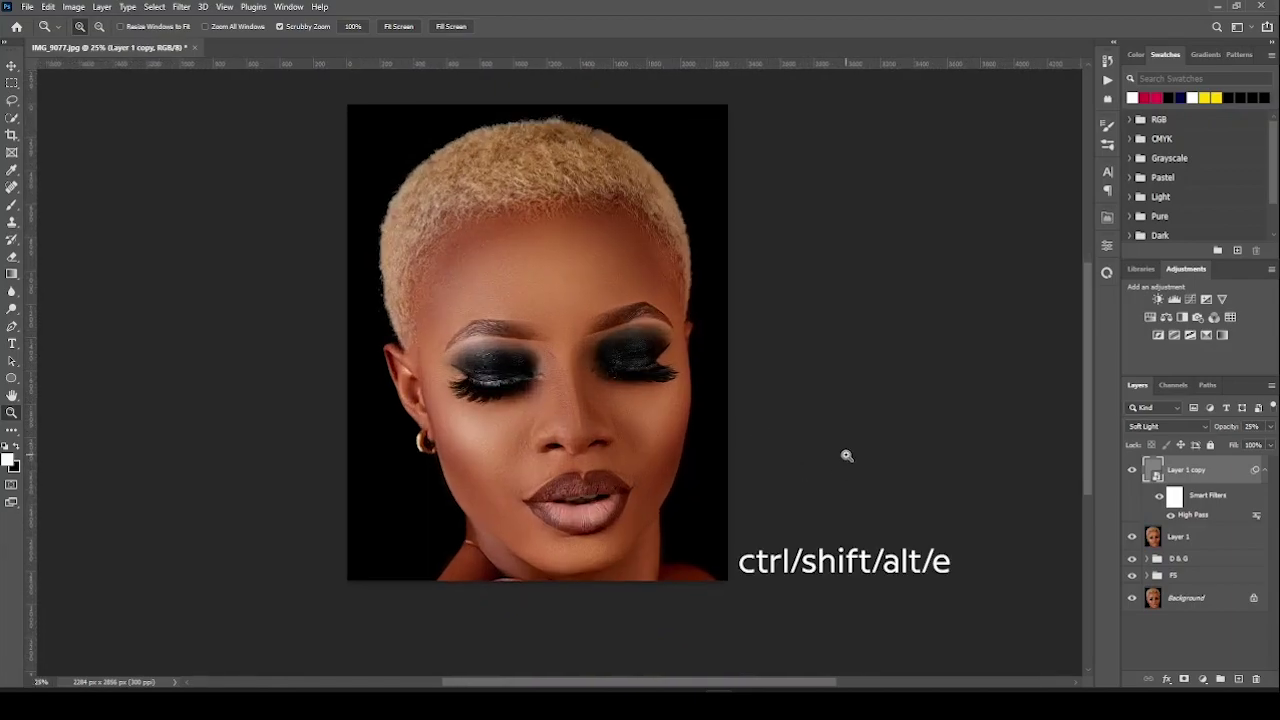
pyautogui.hotkey('ctrl', 'shift', 'alt', 'e')
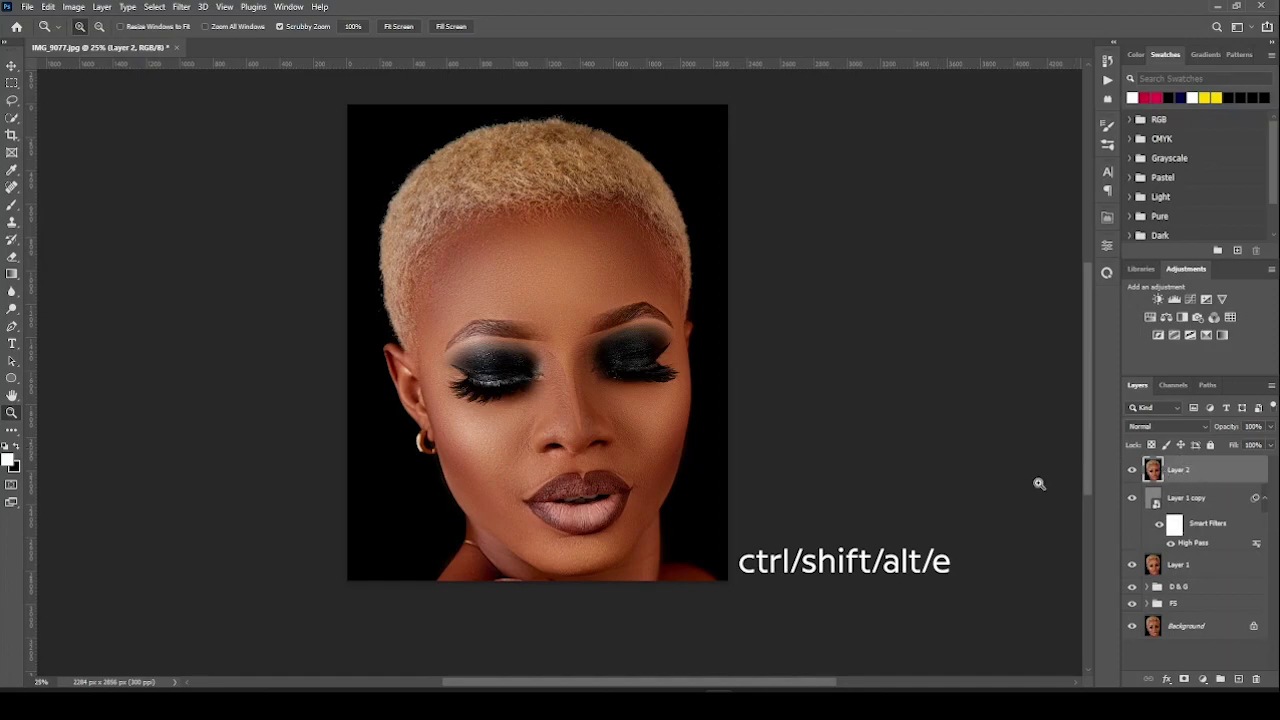
# Open the stamped layer in the Camera Raw Filter and set Exposure +0.10, Blacks -9, Dehaze +10, Vibrance +30 and Saturation -10.
pyautogui.click(181, 7)
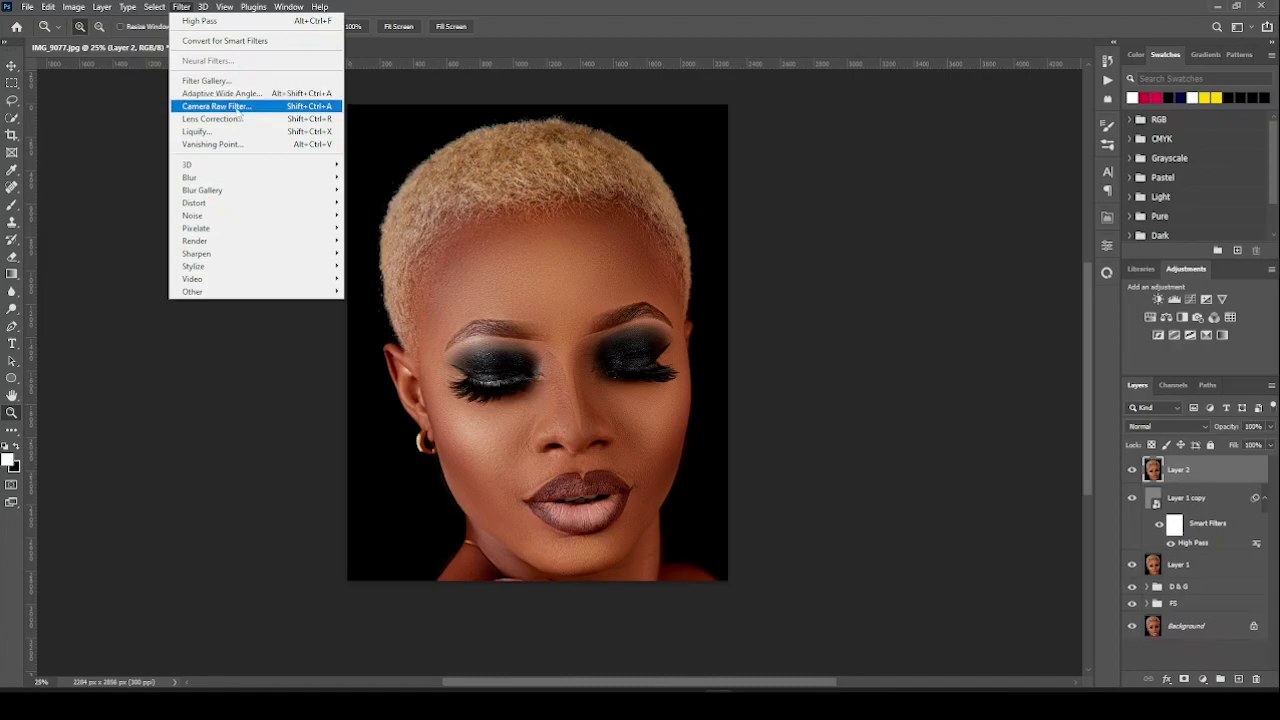
pyautogui.click(271, 108)
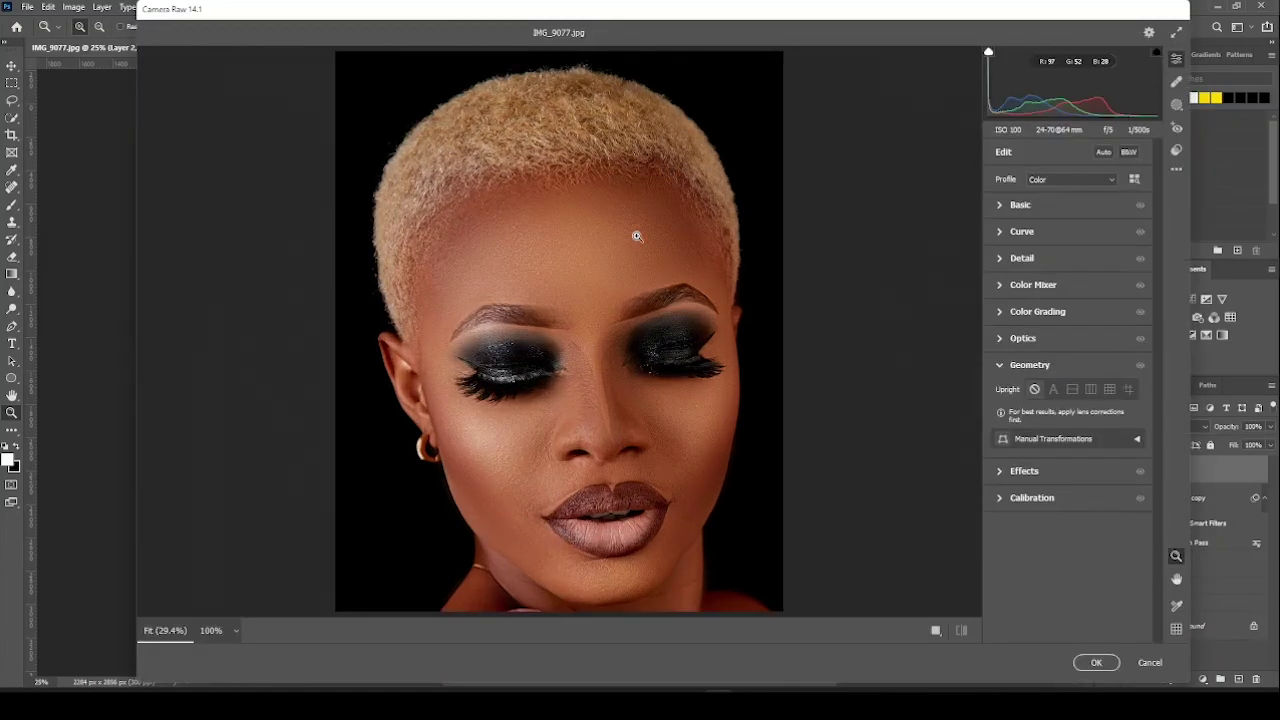
pyautogui.click(998, 206)
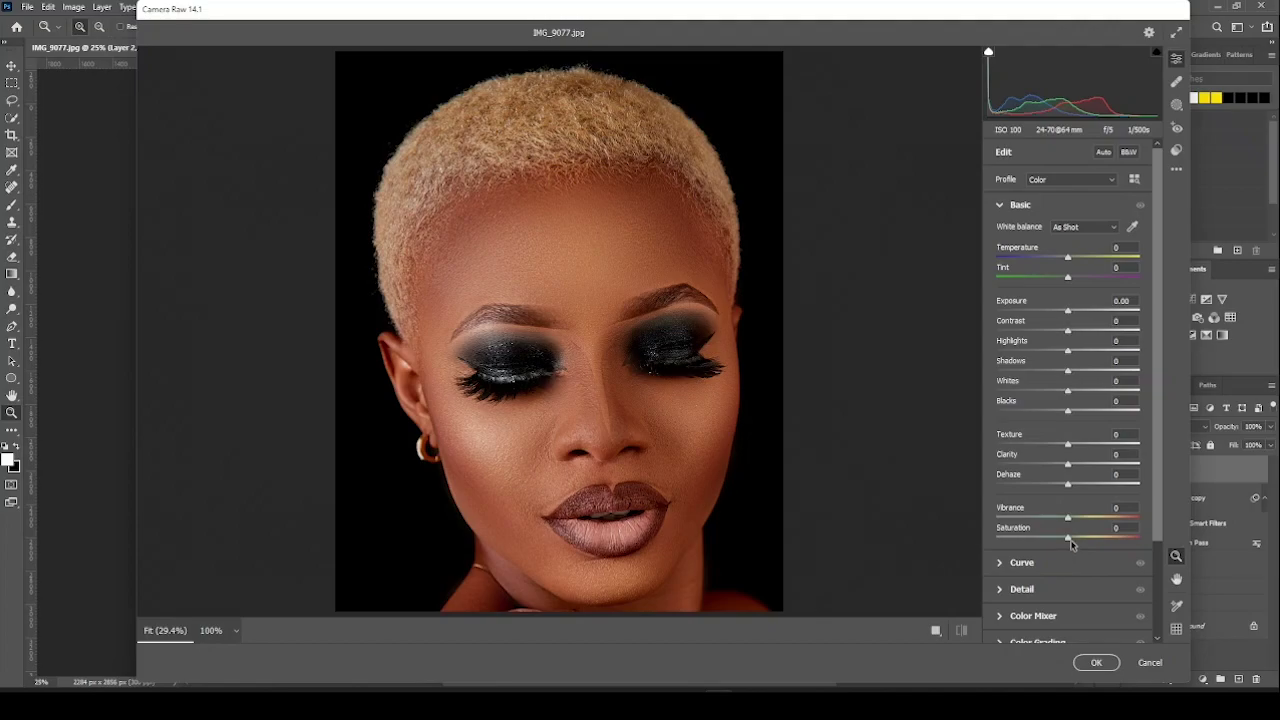
pyautogui.moveTo(1069, 541)
pyautogui.mouseDown()
pyautogui.moveTo(1095, 520)
pyautogui.moveTo(1061, 541)
pyautogui.mouseUp()
pyautogui.moveTo(1098, 520); pyautogui.dragTo(1090, 521)
pyautogui.moveTo(1068, 485); pyautogui.dragTo(1079, 489)
pyautogui.moveTo(1068, 413); pyautogui.dragTo(1063, 419)
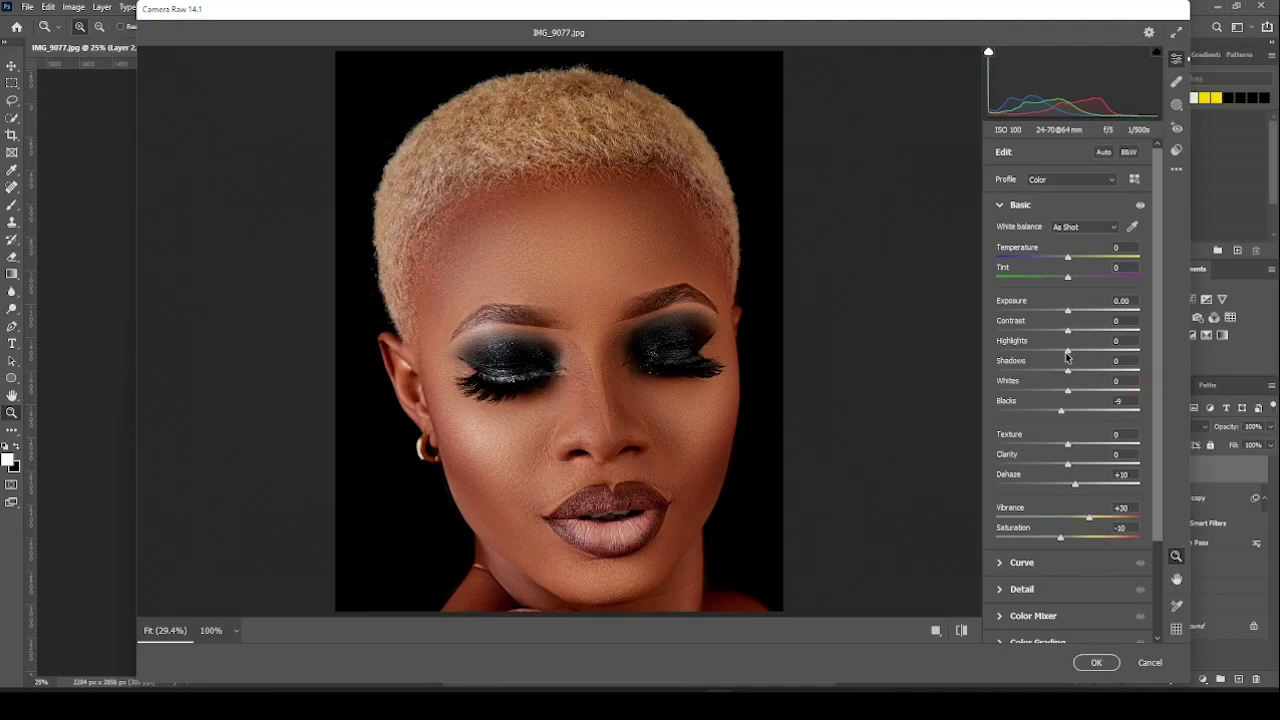
# Color-grade the portrait by tinting the midtones very slightly toward yellow and the shadows slightly toward blue.
pyautogui.scroll(-3, 1068, 380)
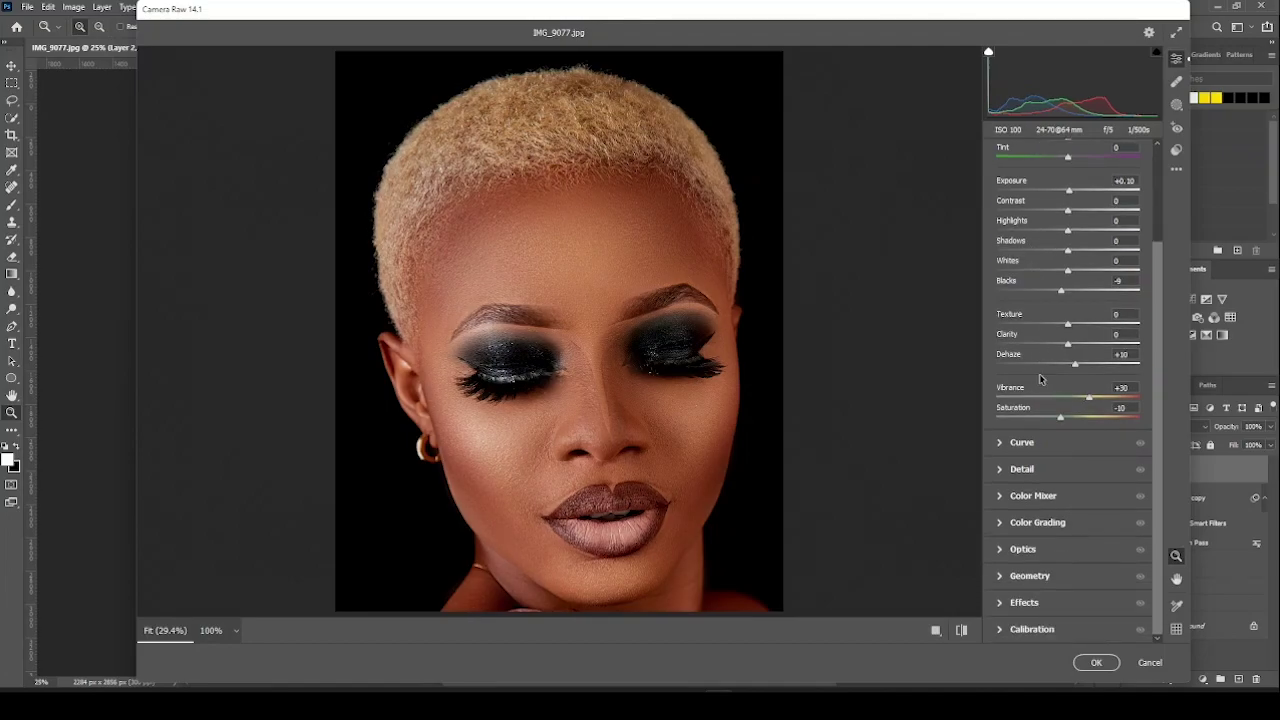
pyautogui.click(1000, 528)
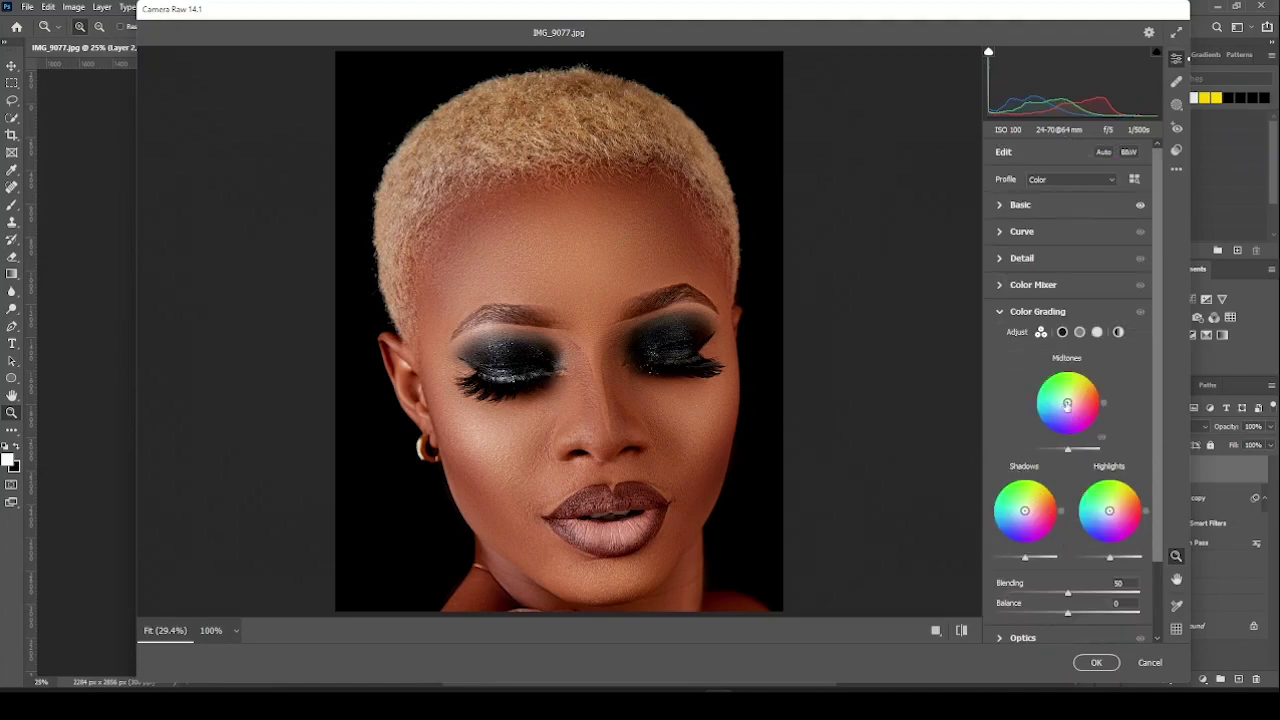
pyautogui.moveTo(1067, 402); pyautogui.dragTo(1068, 400)
pyautogui.moveTo(1068, 400); pyautogui.dragTo(1067, 402)
pyautogui.moveTo(1024, 510); pyautogui.dragTo(1022, 514)
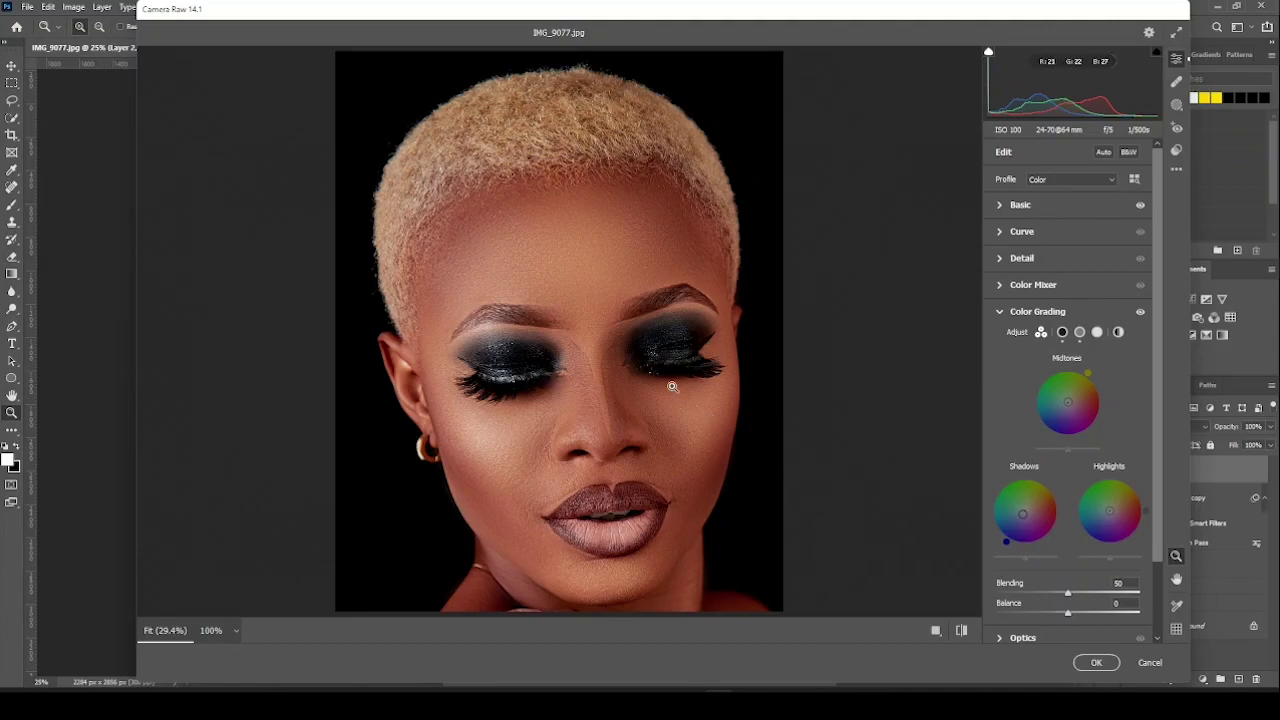
# Set the Calibration saturation to -10 for Blue Primary, -22 for Green Primary and 0 for Red Primary.
pyautogui.scroll(-3, 1000, 600)
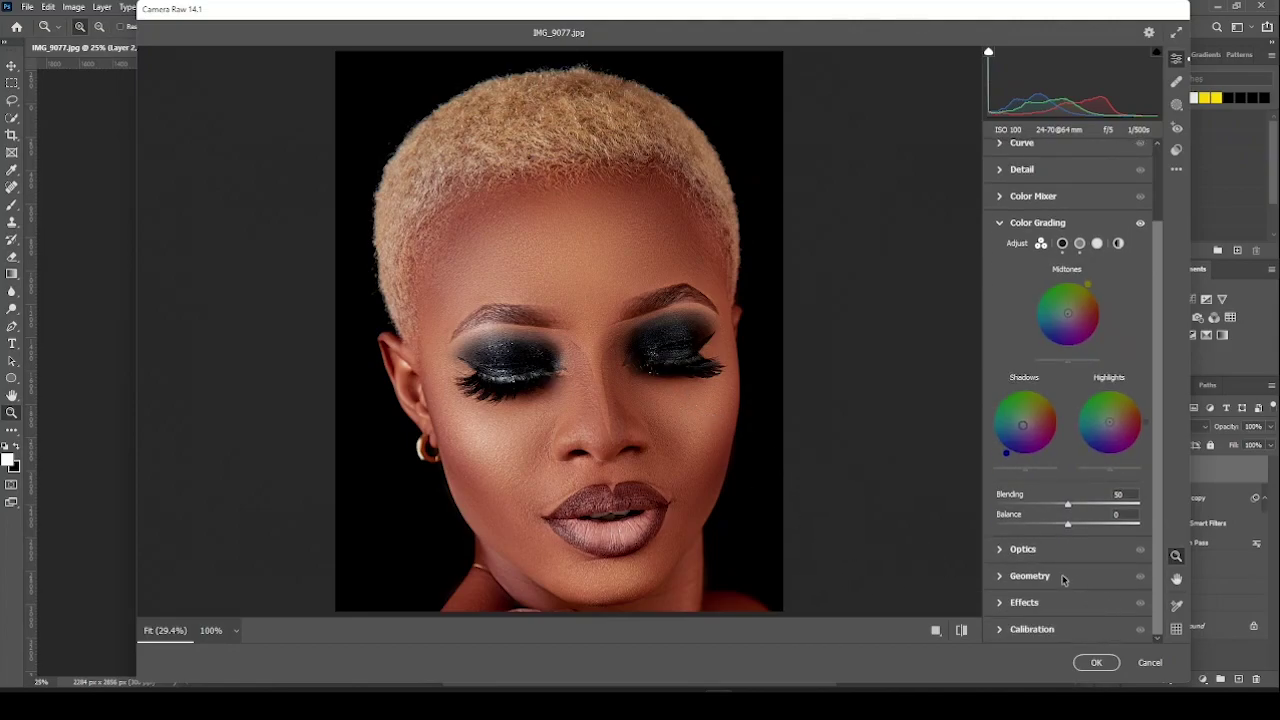
pyautogui.click(1001, 552)
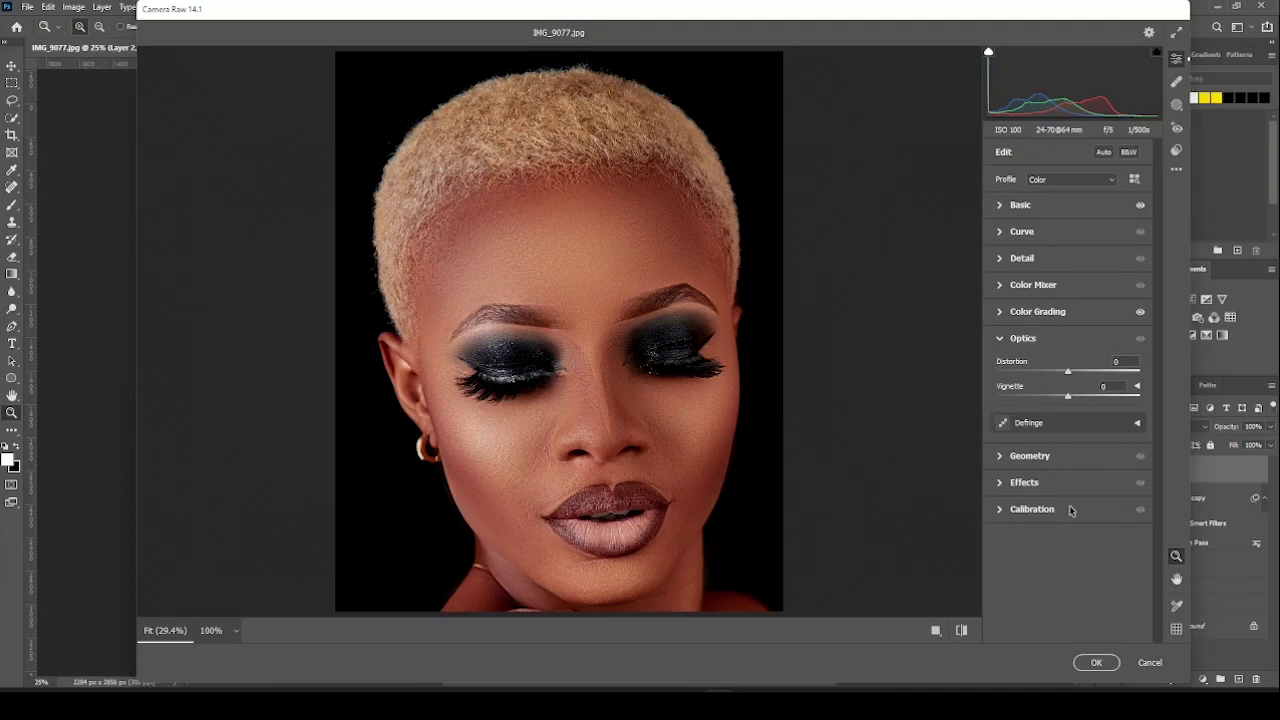
pyautogui.click(999, 486)
pyautogui.click(1001, 475)
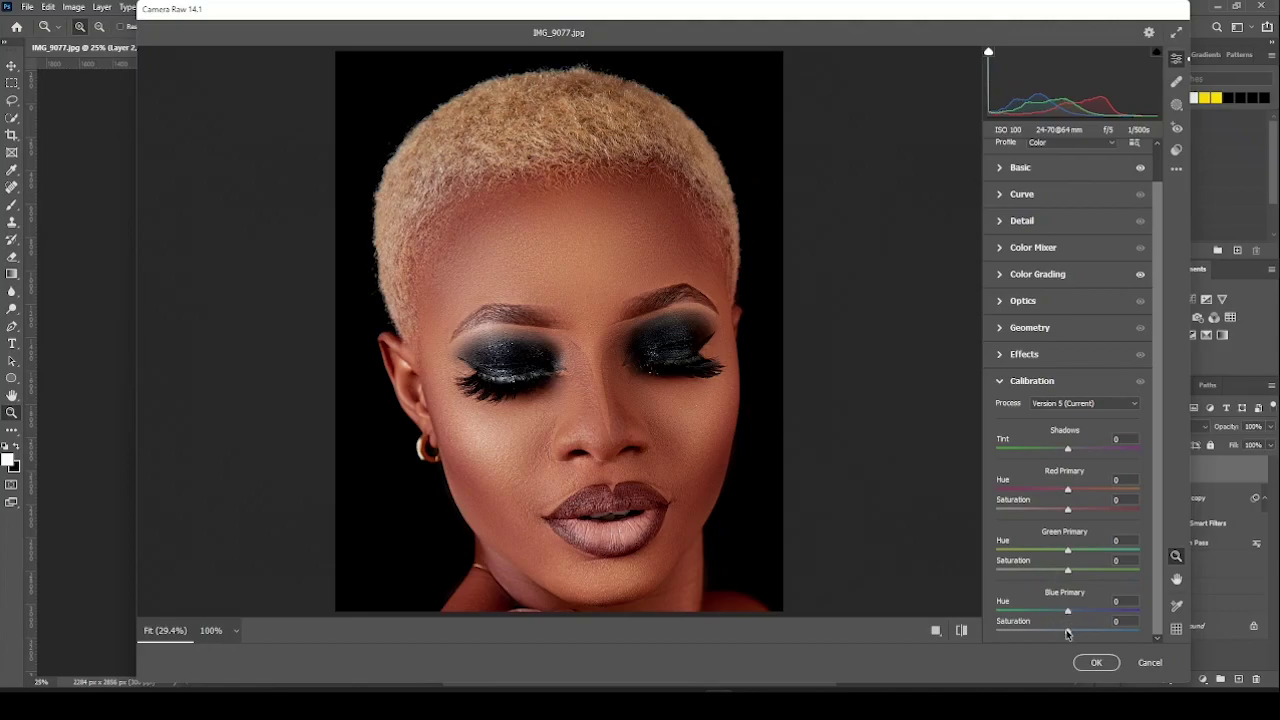
pyautogui.moveTo(1067, 633)
pyautogui.mouseDown()
pyautogui.moveTo(1110, 634)
pyautogui.moveTo(1028, 638)
pyautogui.moveTo(1101, 640)
pyautogui.moveTo(1057, 643)
pyautogui.mouseUp()
pyautogui.moveTo(1055, 640); pyautogui.dragTo(1058, 640)
pyautogui.moveTo(1068, 570)
pyautogui.mouseDown()
pyautogui.moveTo(1135, 570)
pyautogui.moveTo(1043, 575)
pyautogui.moveTo(1056, 575)
pyautogui.mouseUp()
pyautogui.moveTo(1056, 575); pyautogui.dragTo(1053, 576)
pyautogui.moveTo(1070, 513); pyautogui.dragTo(1054, 515)
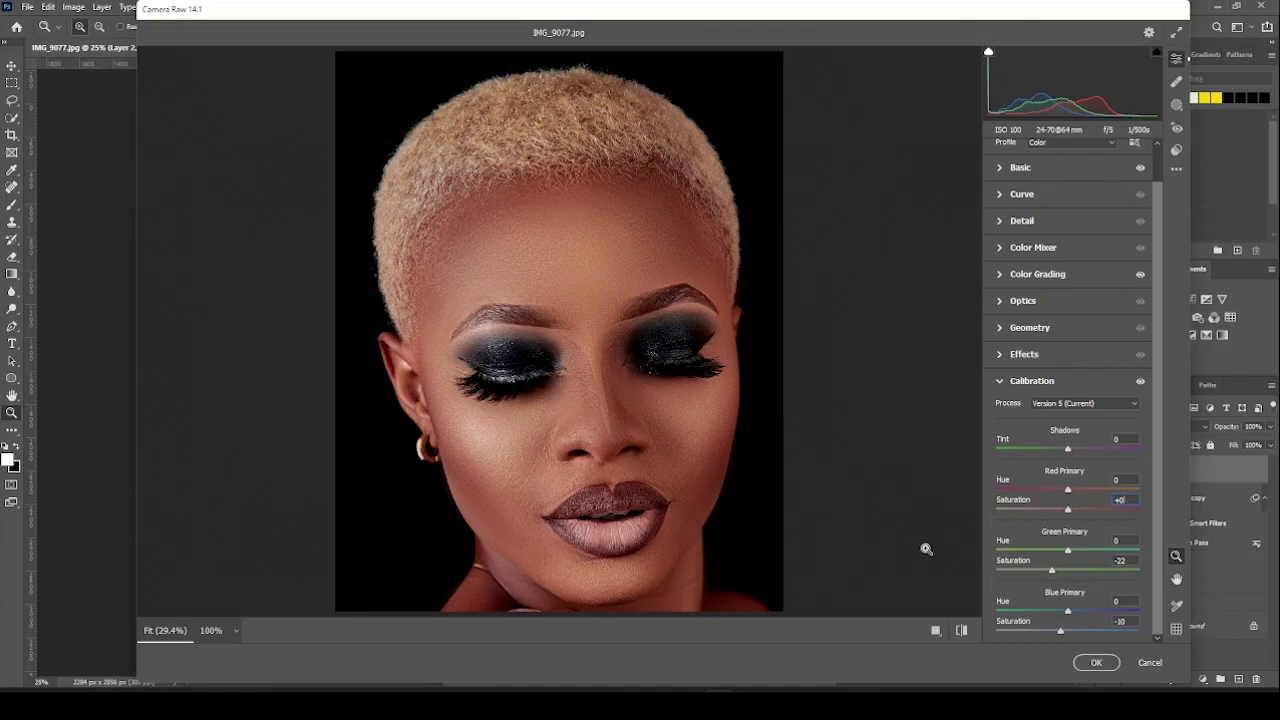
# Compare the portrait with the default settings and apply the Camera Raw adjustments to the layer.
pyautogui.click(960, 631)
pyautogui.click(960, 631)
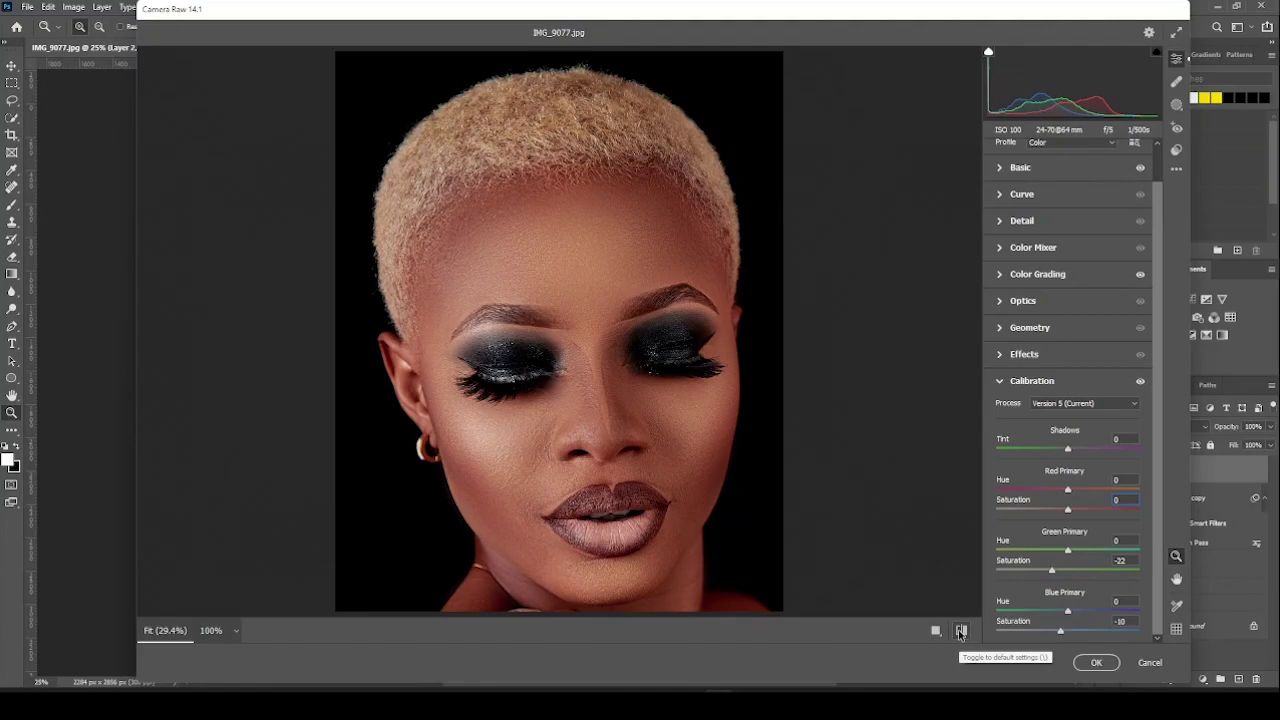
pyautogui.click(960, 631)
pyautogui.click(960, 631)
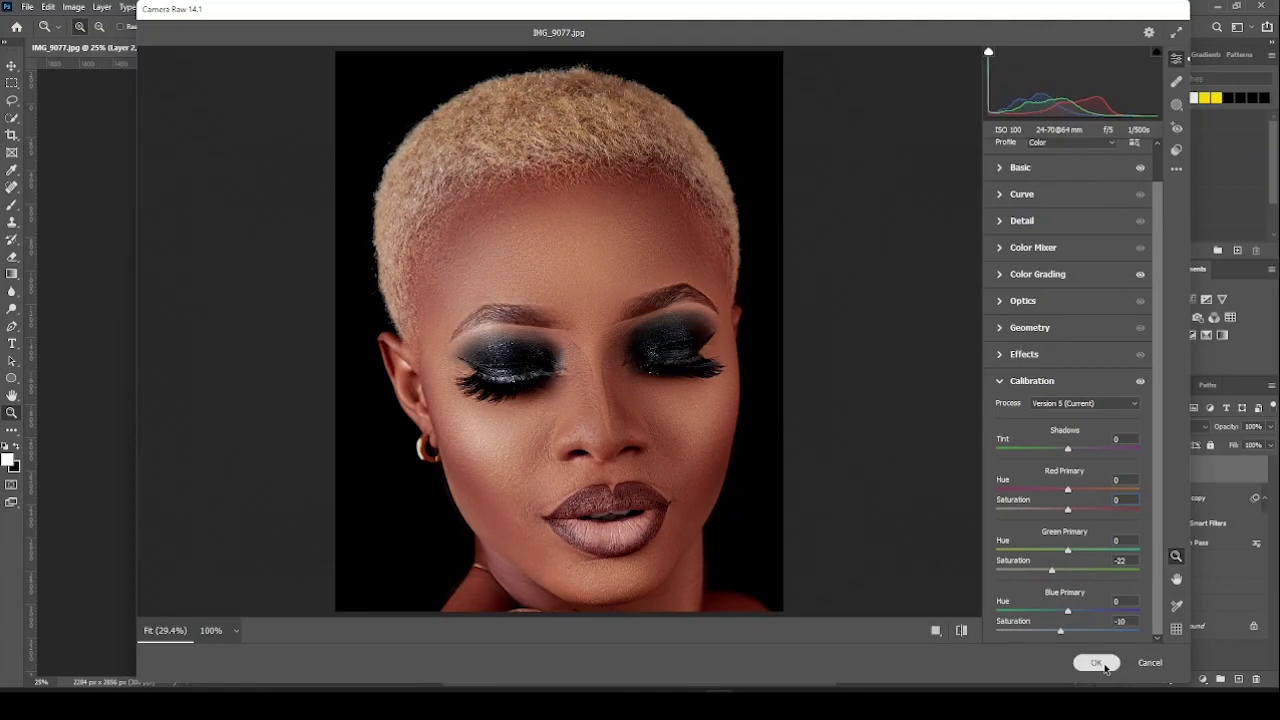
pyautogui.press('Return')
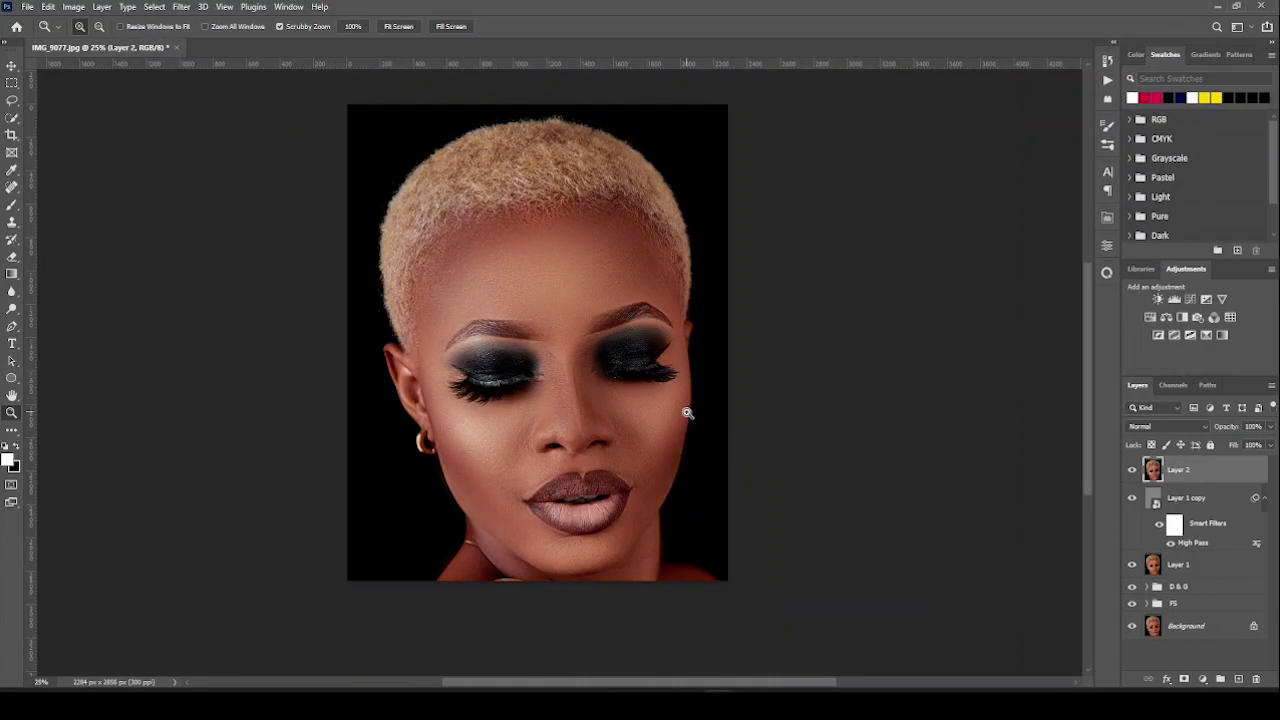